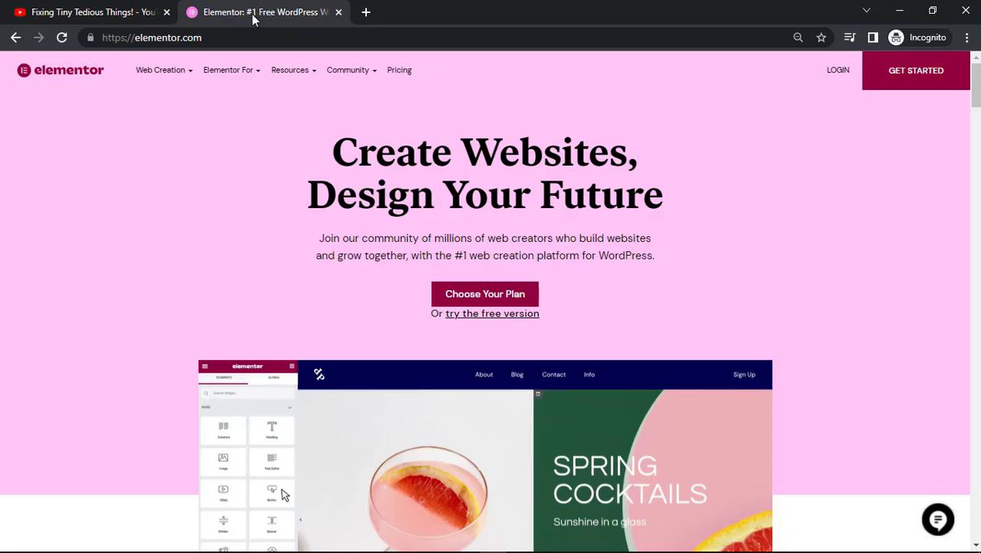
Open the Elementor Cloud Website feature page from the Web Creation menu.
mouse_move(176, 71)
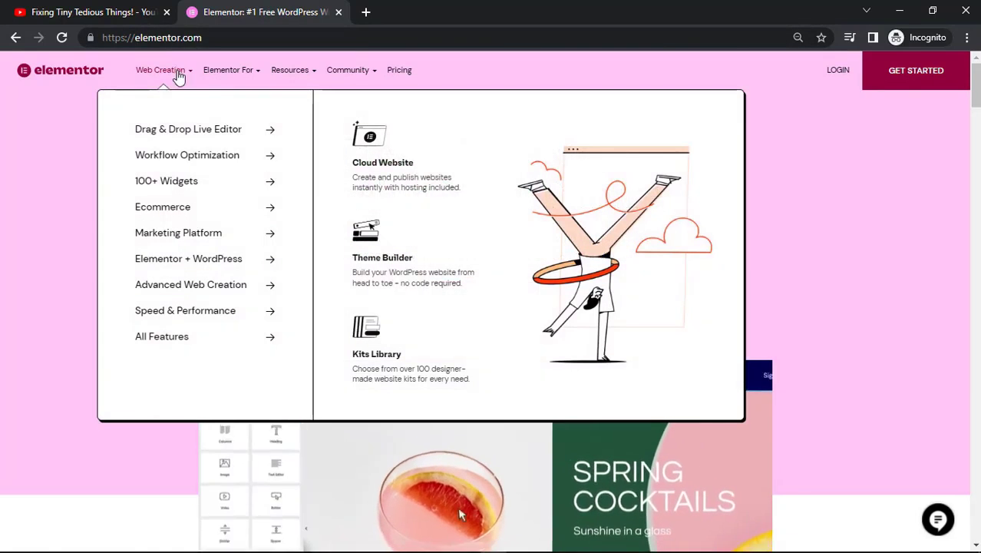
mouse_move(228, 69)
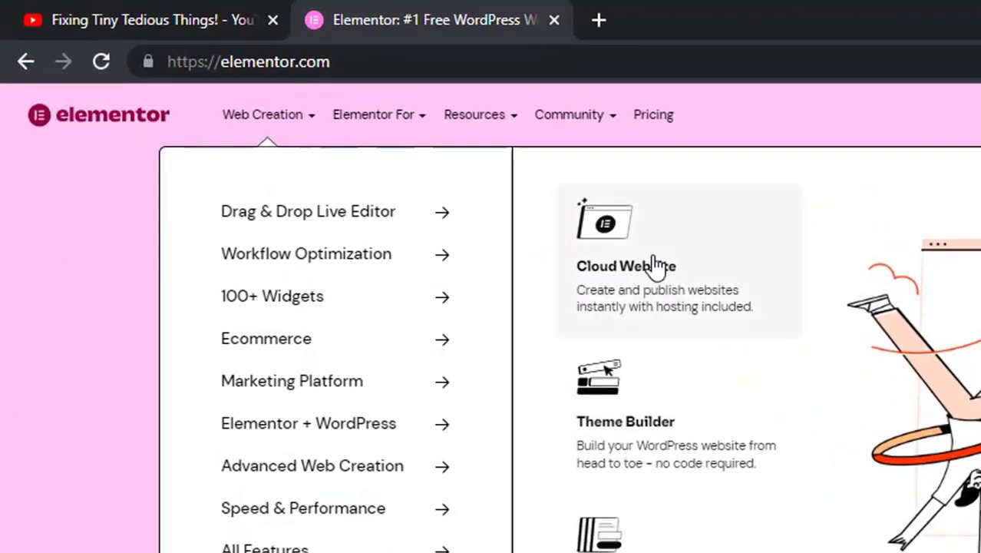
left_click(654, 265)
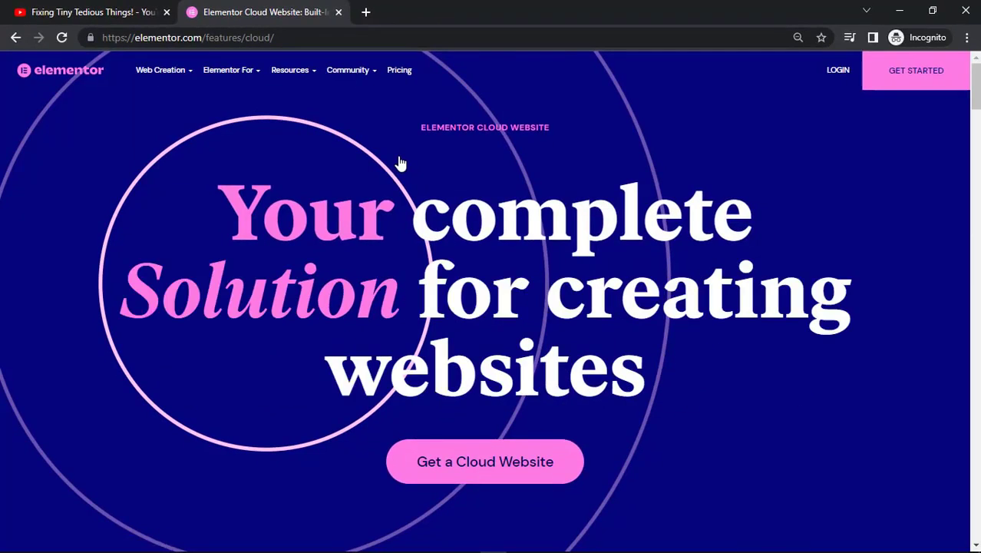
Open topitguy.com in a new browser tab.
left_click(365, 13)
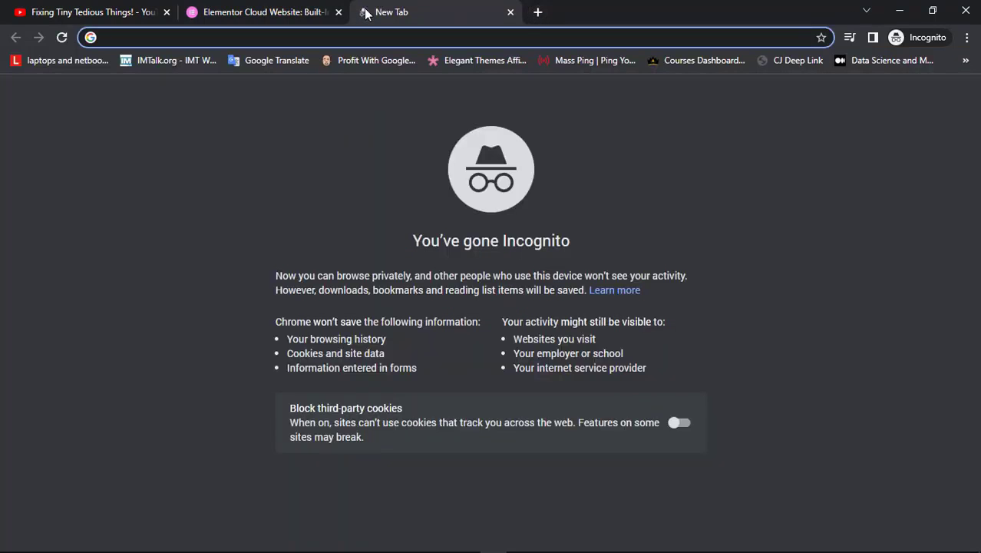
type("topit")
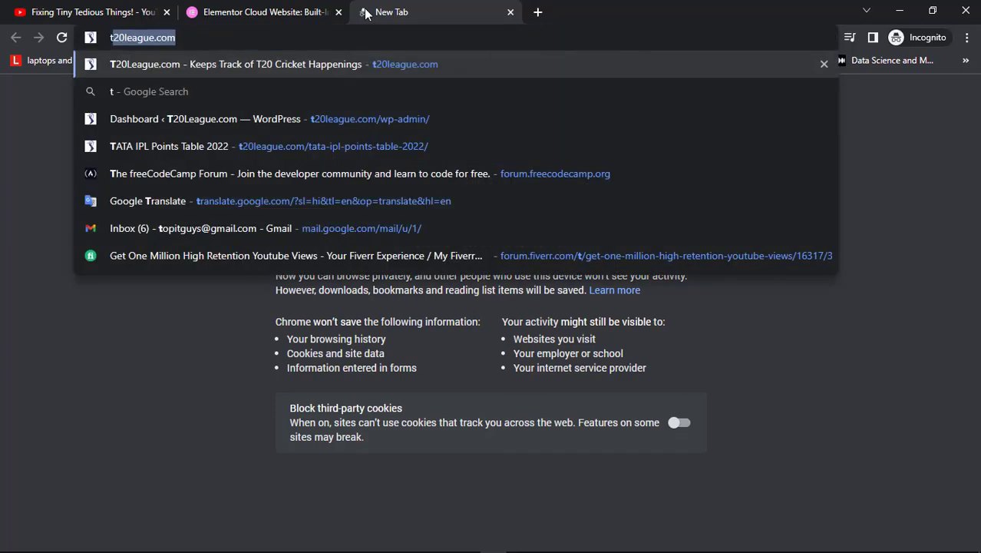
type("guy")
key("Return")
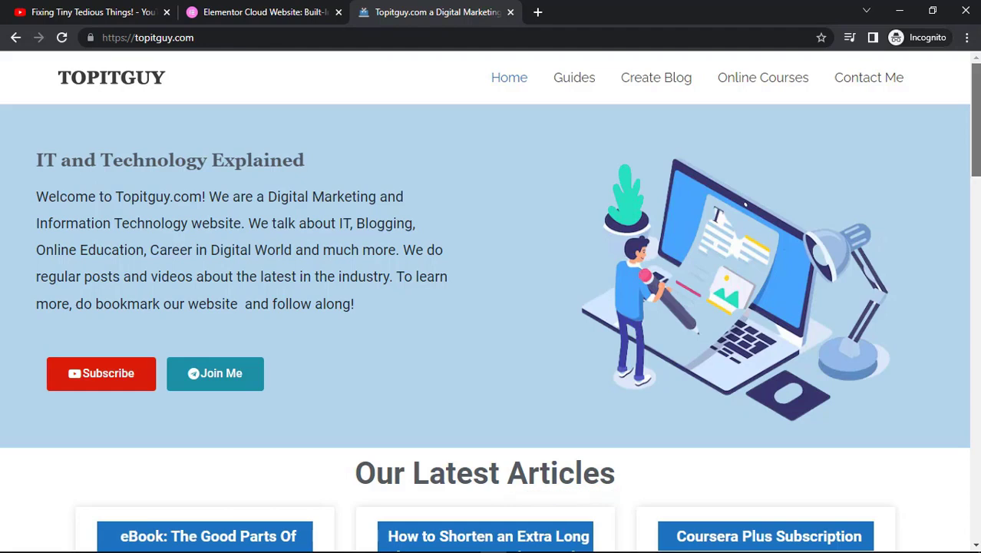
Scroll through the topitguy.com homepage, then return to the Elementor Cloud Website page and scroll it.
scroll(558, 254, "down", 1)
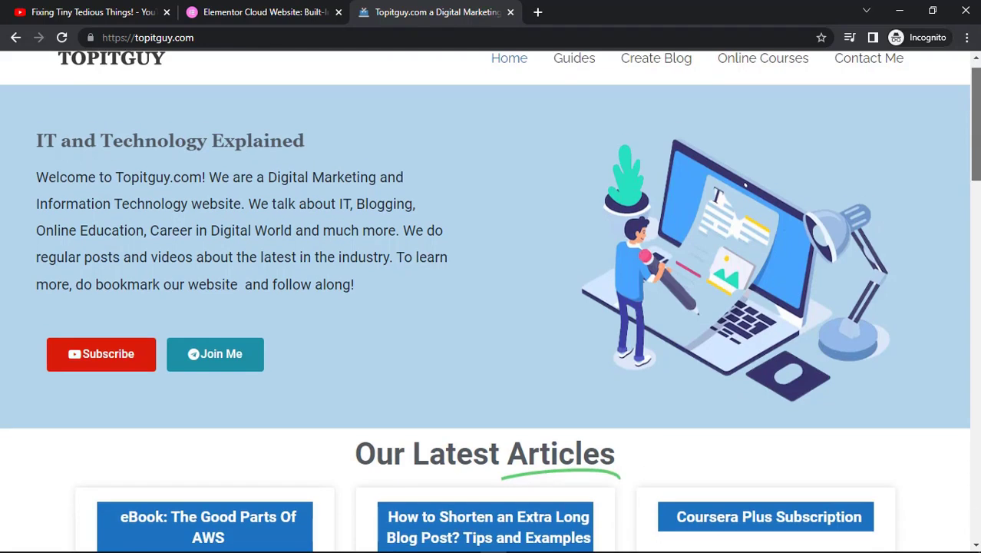
scroll(558, 254, "up", 1)
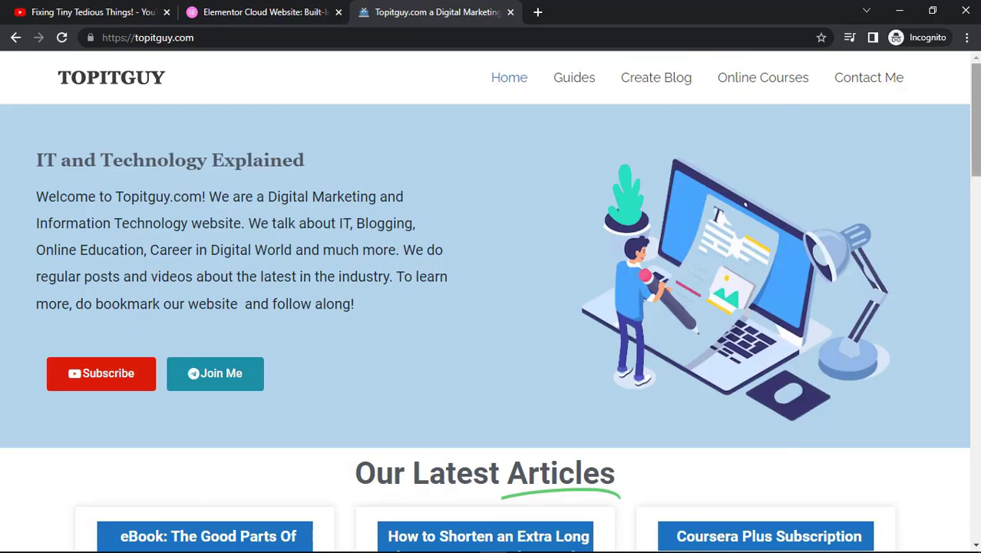
left_click_drag(976, 120, 977, 73)
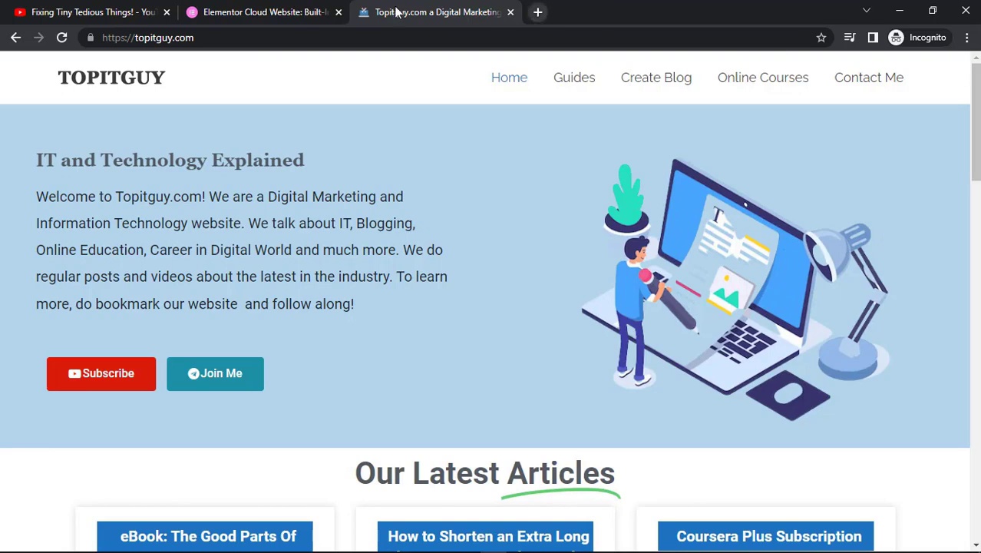
left_click(273, 13)
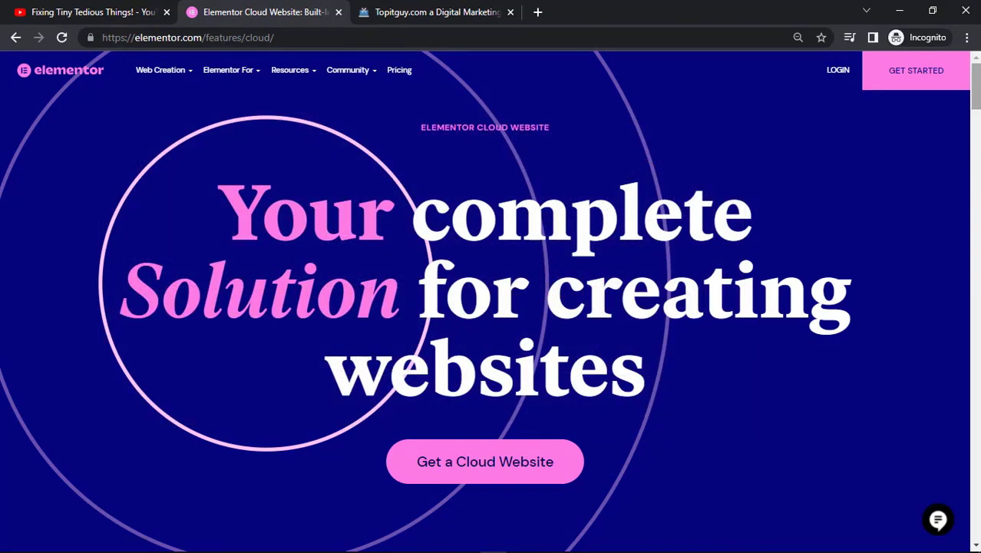
scroll(490, 302, "down", 1)
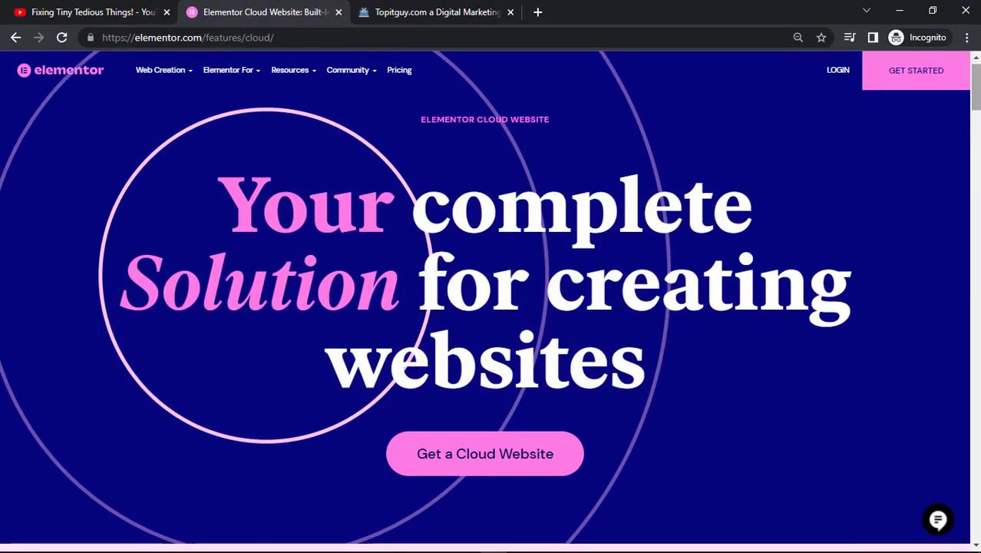
scroll(485, 302, "up", 1)
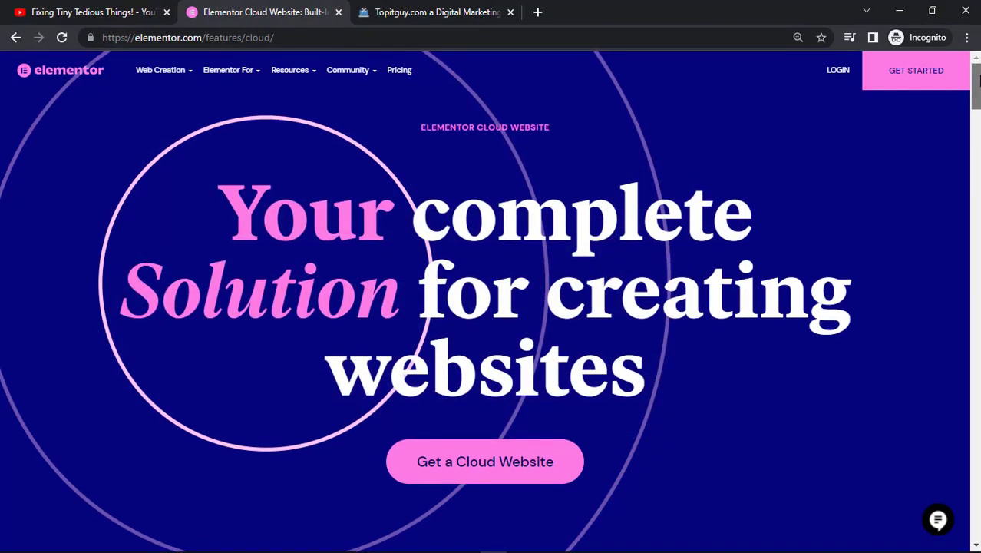
Open pythoncoursesonline.com in another new tab.
left_click(537, 12)
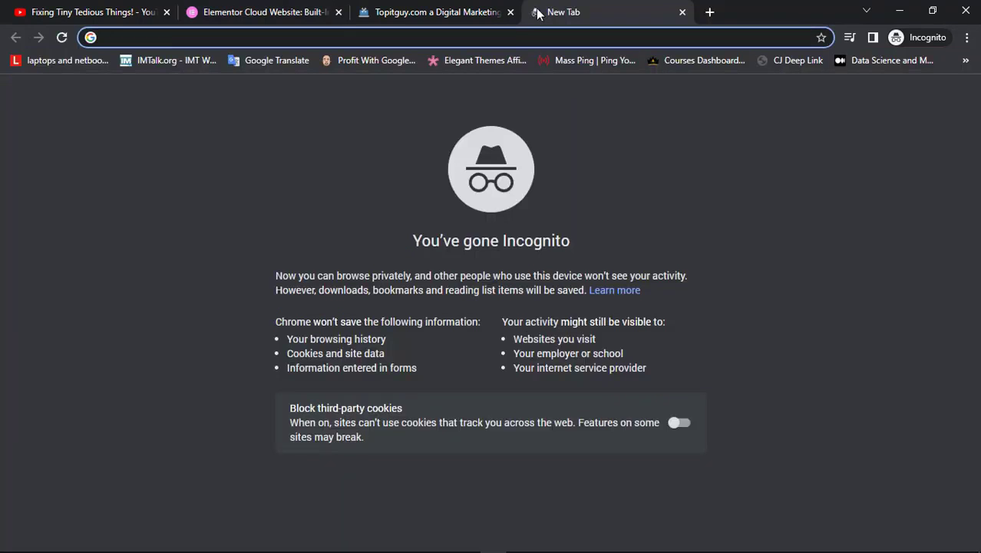
type("pythoncoursesonline.com")
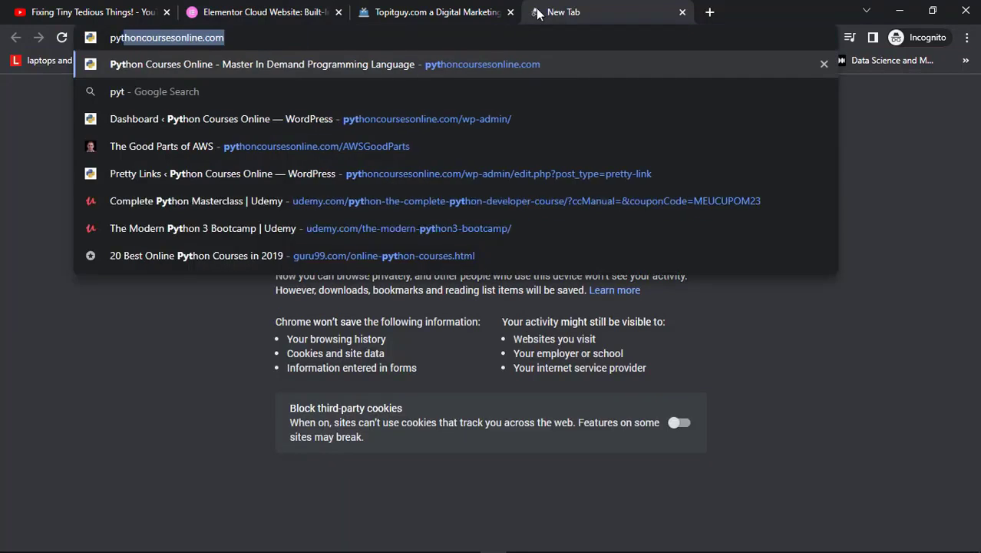
key("Return")
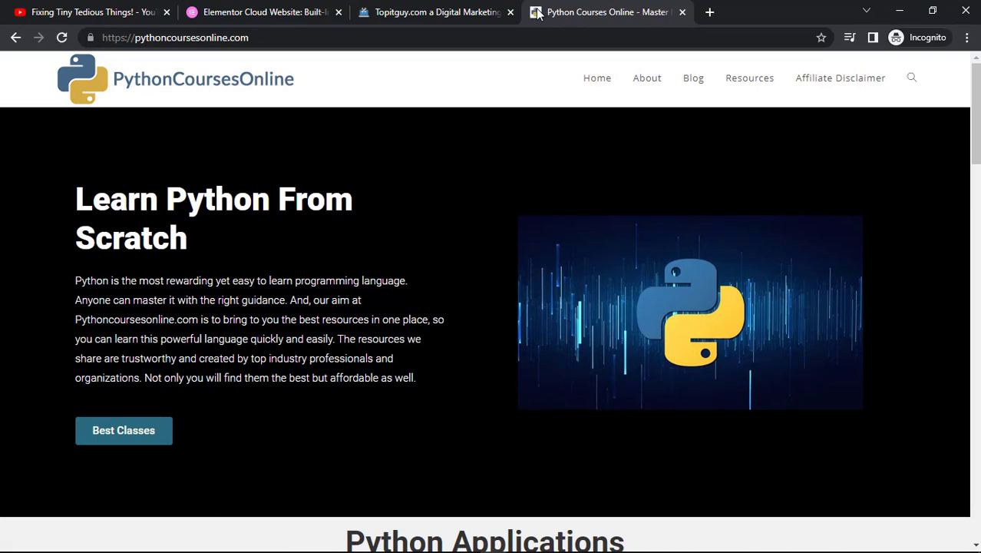
Scroll through the Python Courses Online homepage and return to its top.
scroll(974, 530, "down", 2)
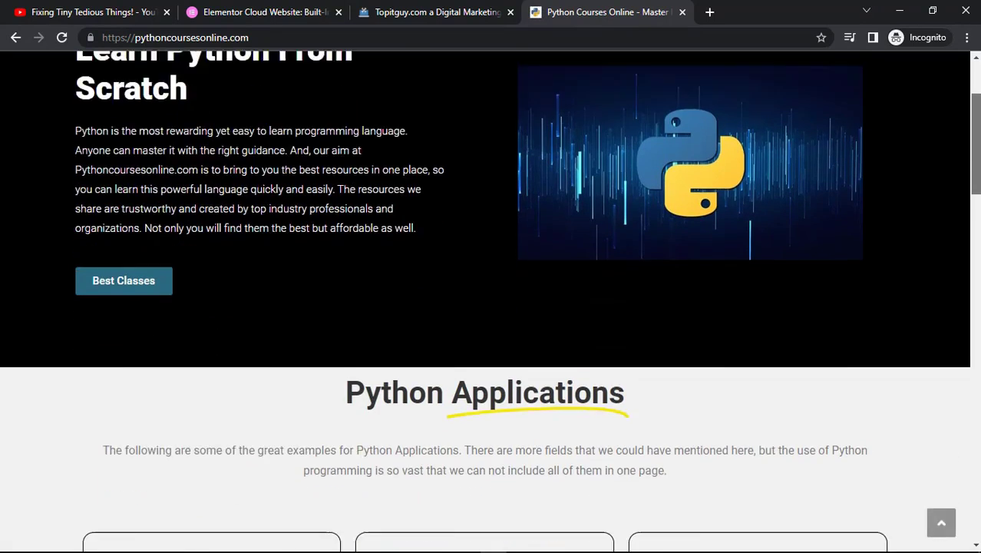
scroll(490, 300, "down", 8)
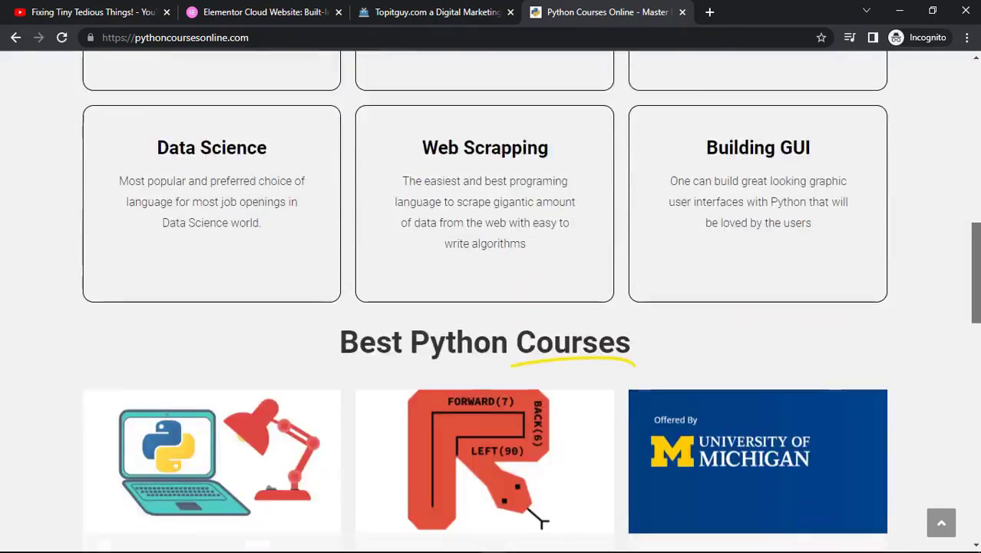
left_click_drag(977, 255, 970, 72)
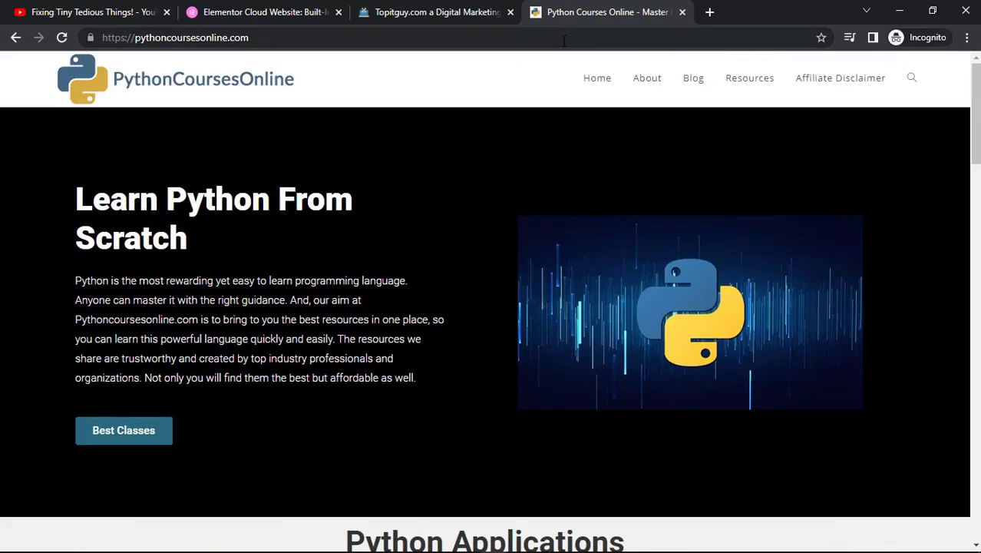
Switch among the Elementor, topitguy.com and Python Courses Online tabs, finishing on the Elementor Cloud Website tab.
left_click(298, 14)
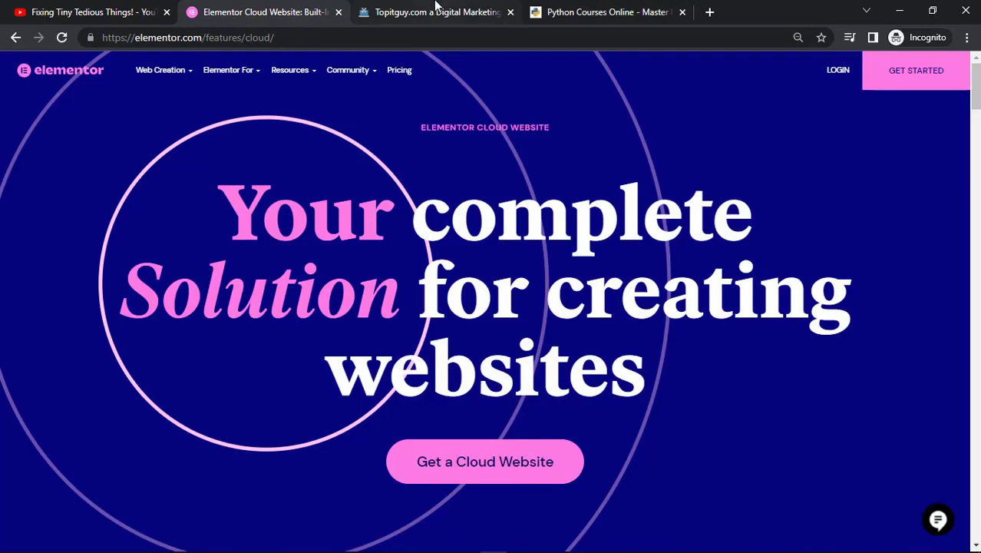
left_click(436, 8)
left_click(572, 10)
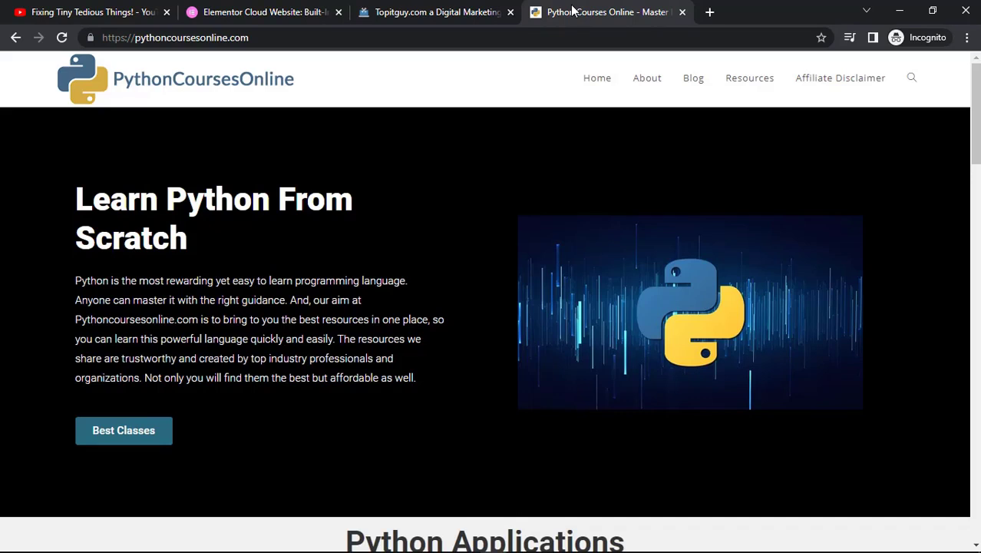
left_click(450, 9)
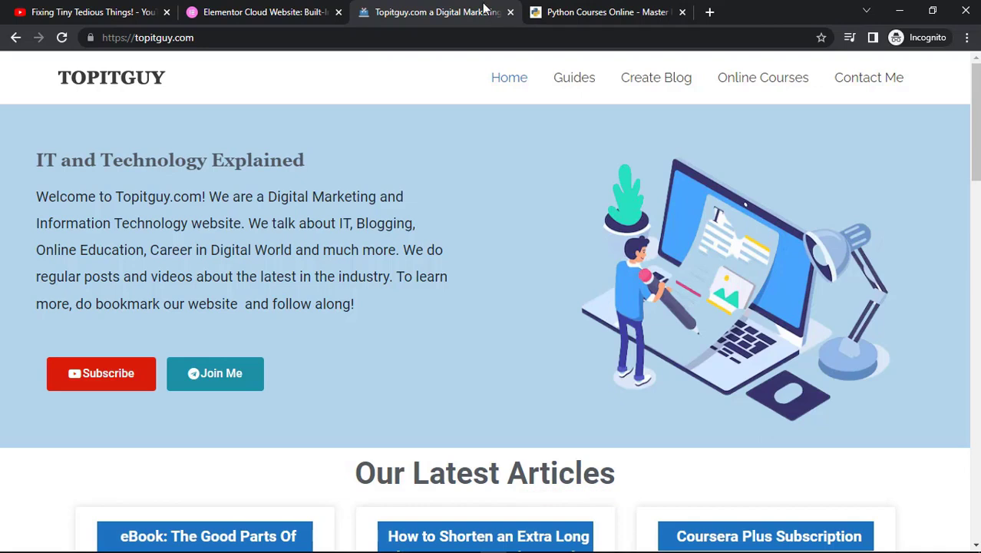
left_click(602, 9)
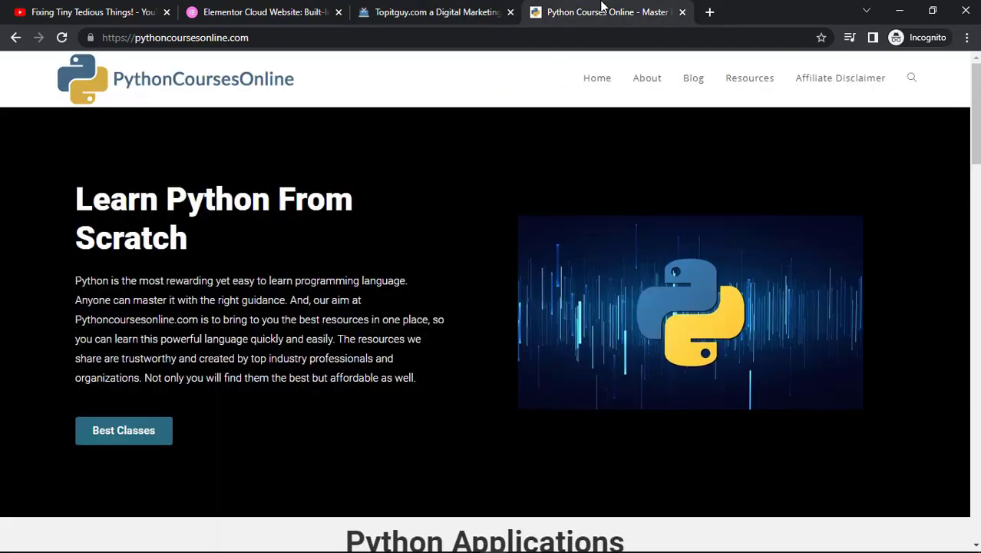
left_click(427, 12)
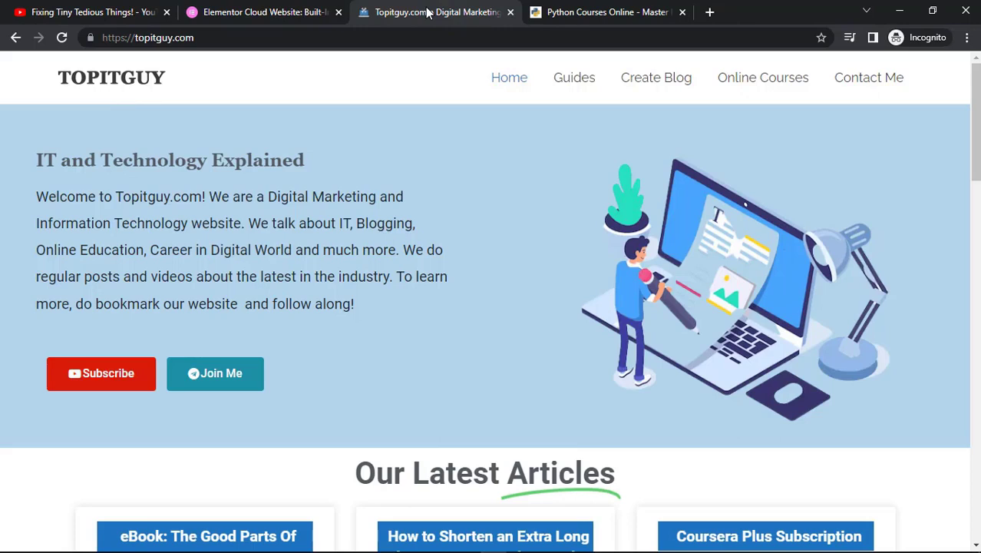
left_click(252, 8)
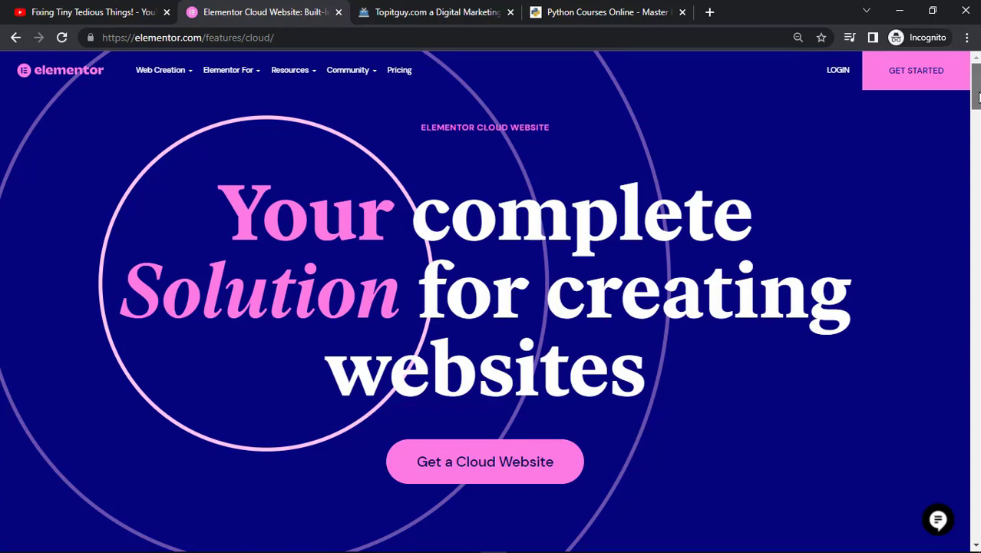
Scroll down the Elementor Cloud Website page to the hosting features section.
left_click_drag(979, 97, 979, 99)
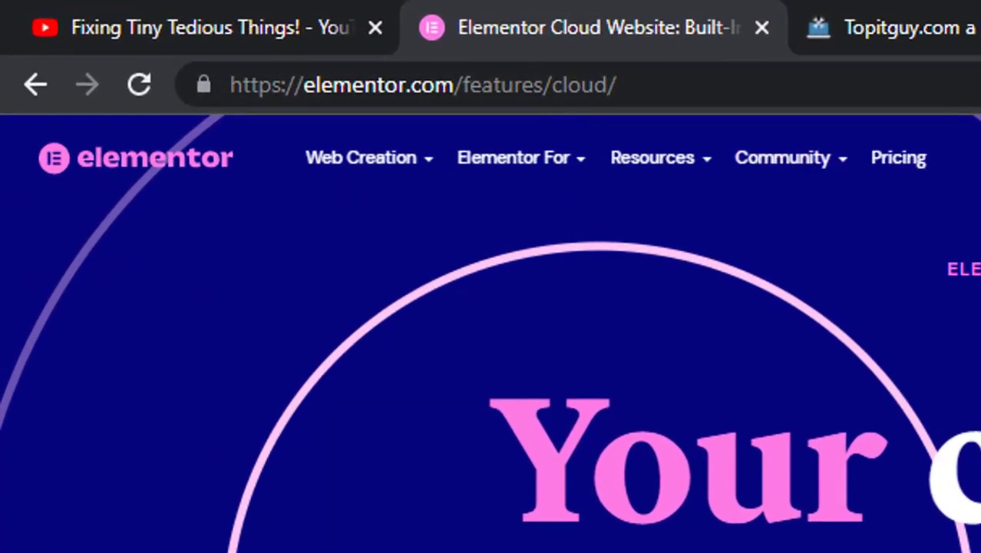
scroll(344, 249, "down", 1)
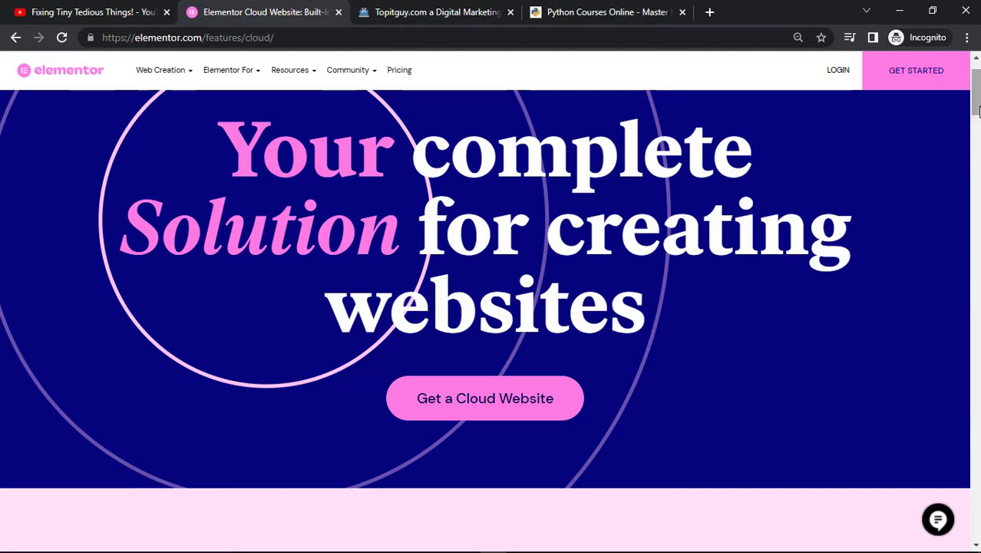
left_click_drag(978, 110, 977, 147)
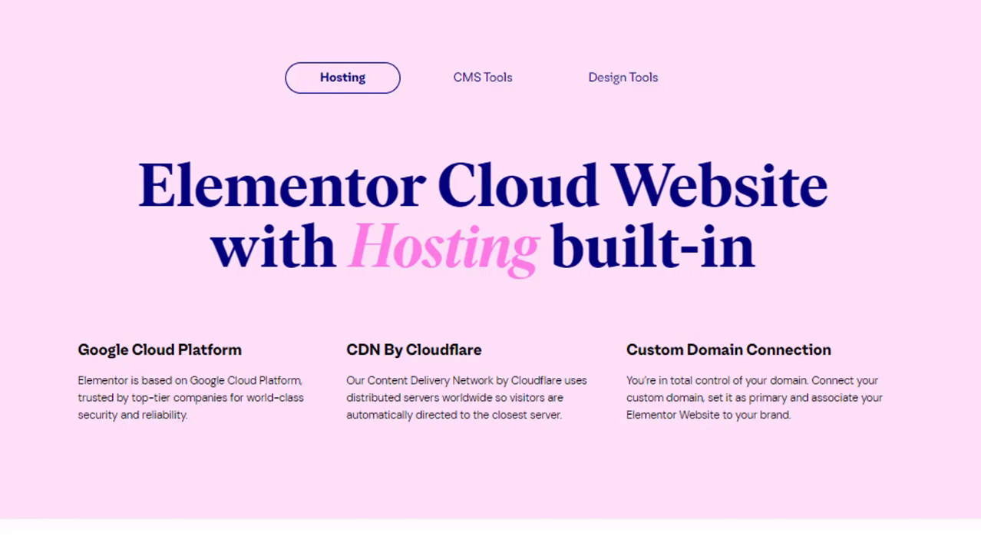
scroll(491, 307, "down", 2)
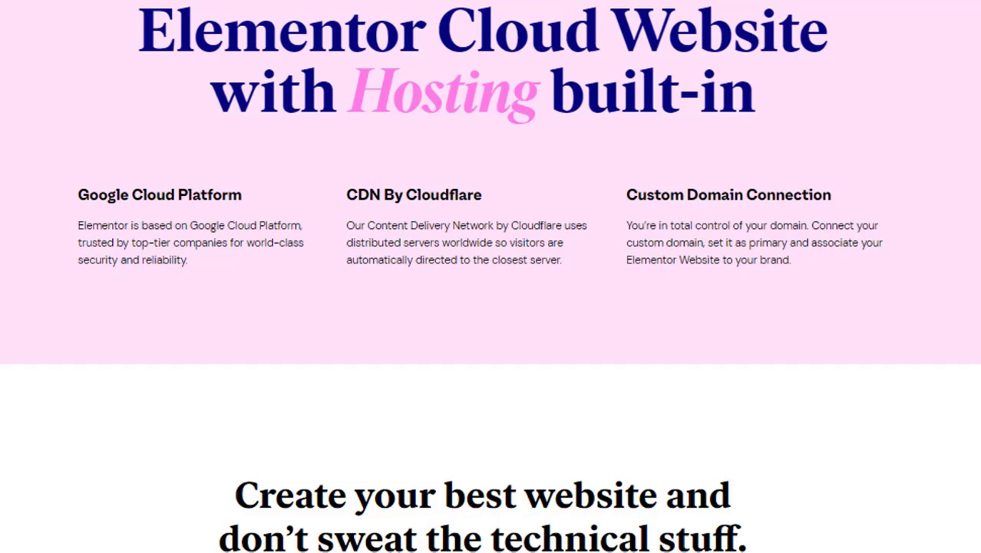
scroll(491, 276, "up", 3)
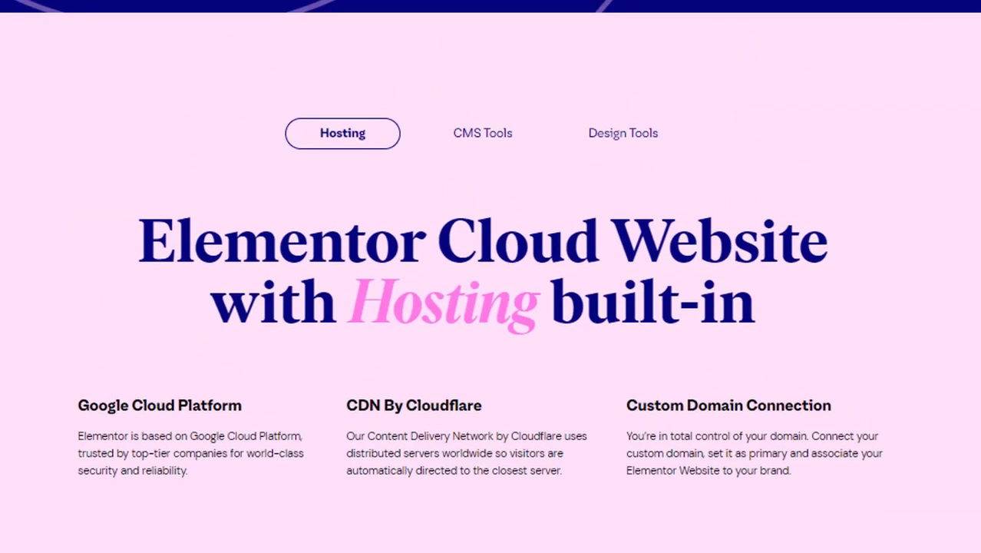
Show the CMS Tools features and highlight the WordPress Pre-installed and Elementor Pro Features headings.
left_click(498, 135)
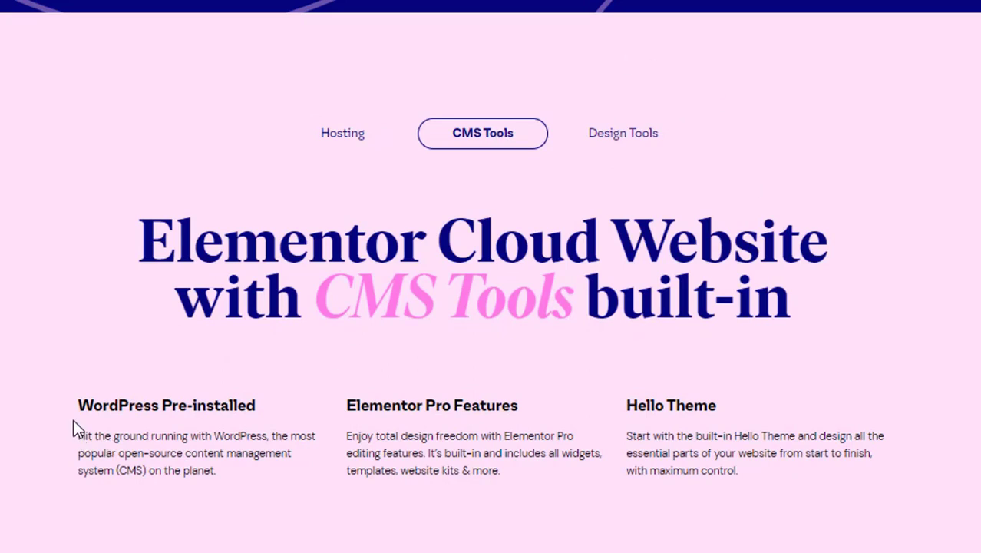
left_click_drag(83, 399, 261, 411)
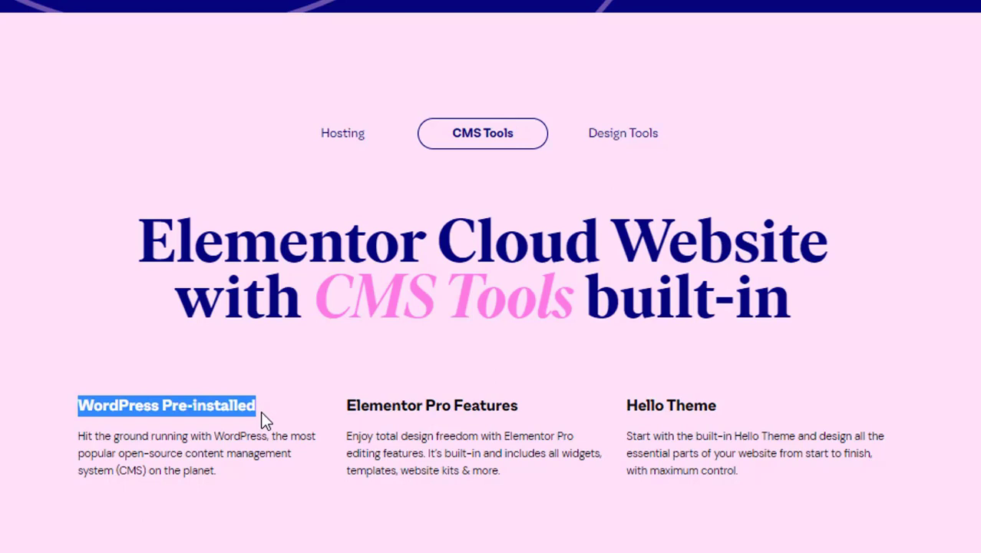
left_click(265, 417)
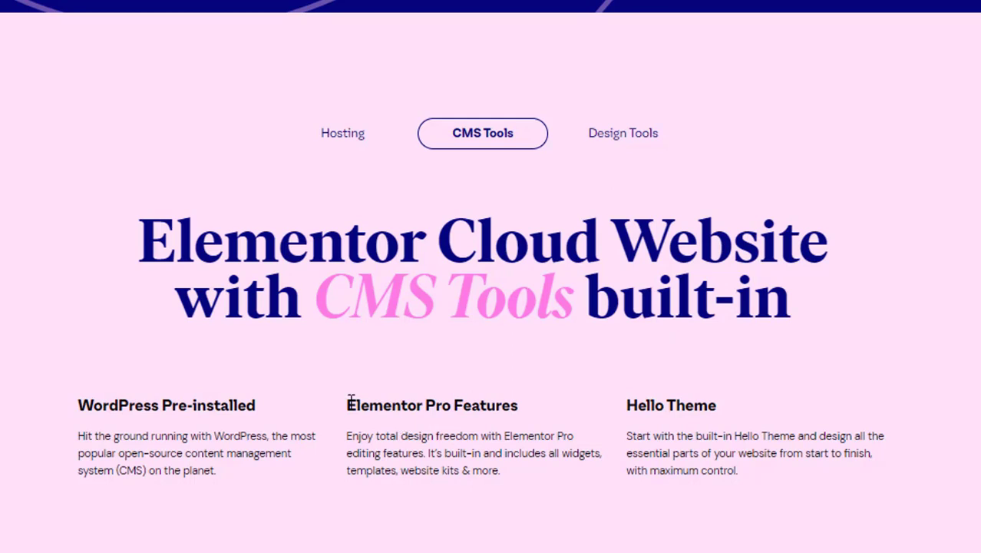
left_click_drag(350, 401, 519, 402)
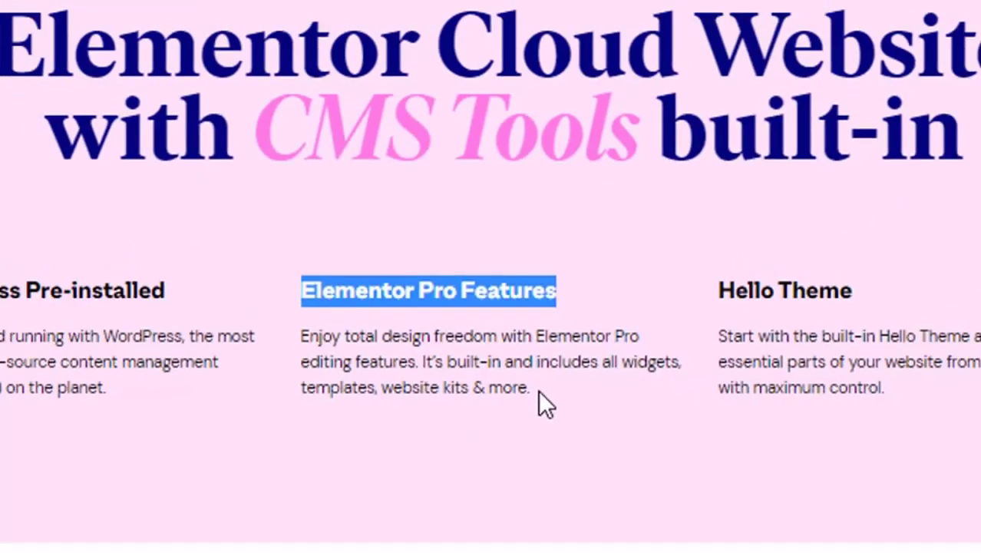
left_click_drag(536, 391, 301, 336)
left_click(954, 216)
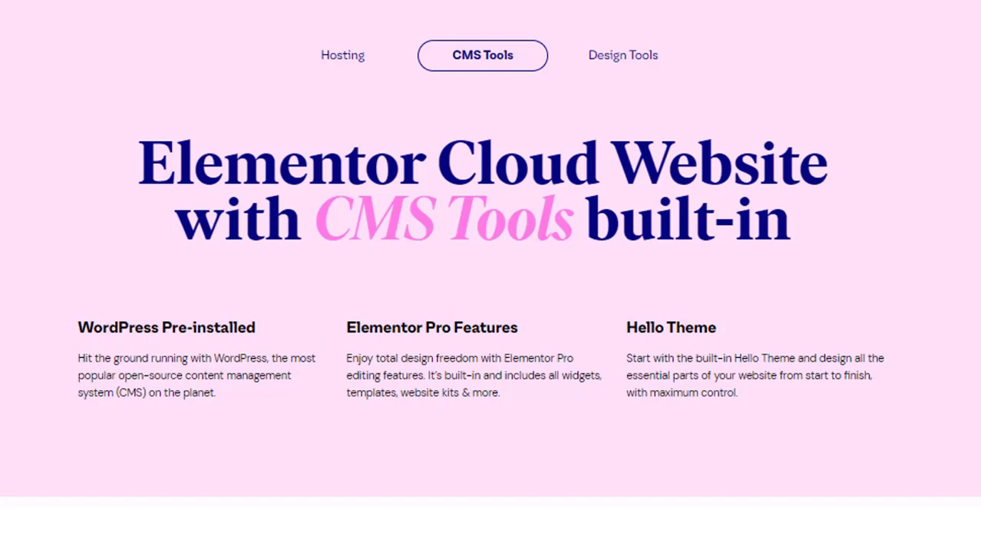
scroll(491, 307, "down", 4)
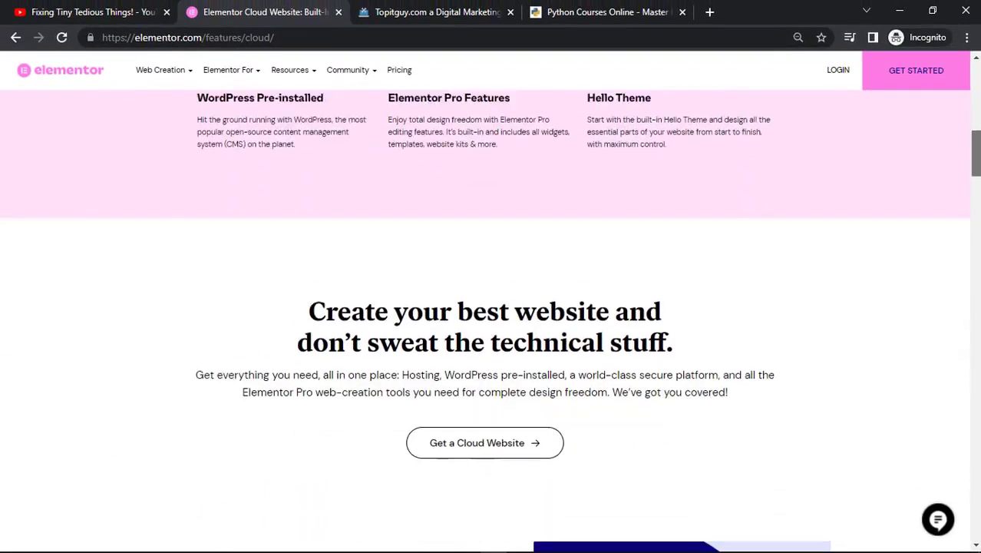
Scroll down through the Elementor Cloud Website page to read its features, pricing and FAQ sections.
scroll(492, 308, "down", 5)
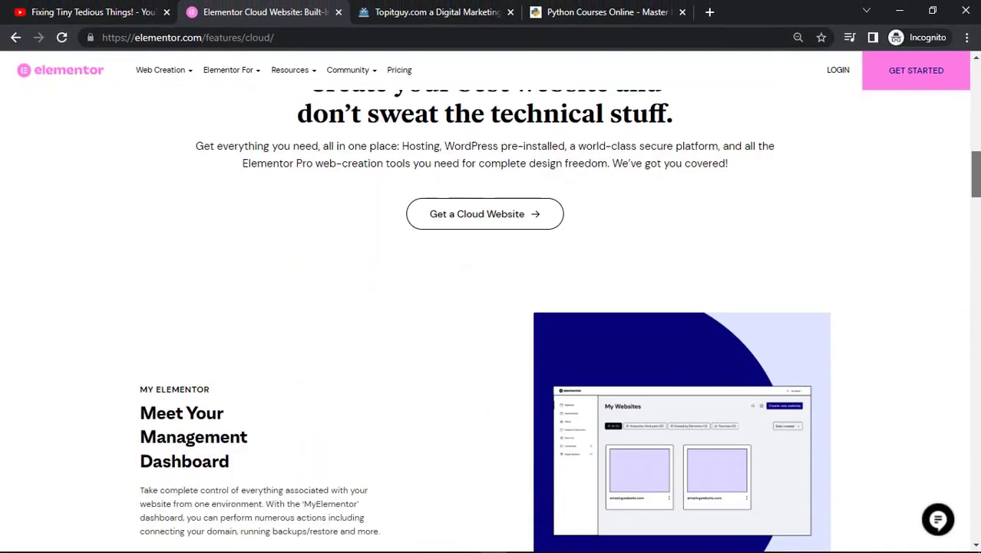
scroll(492, 307, "down", 2)
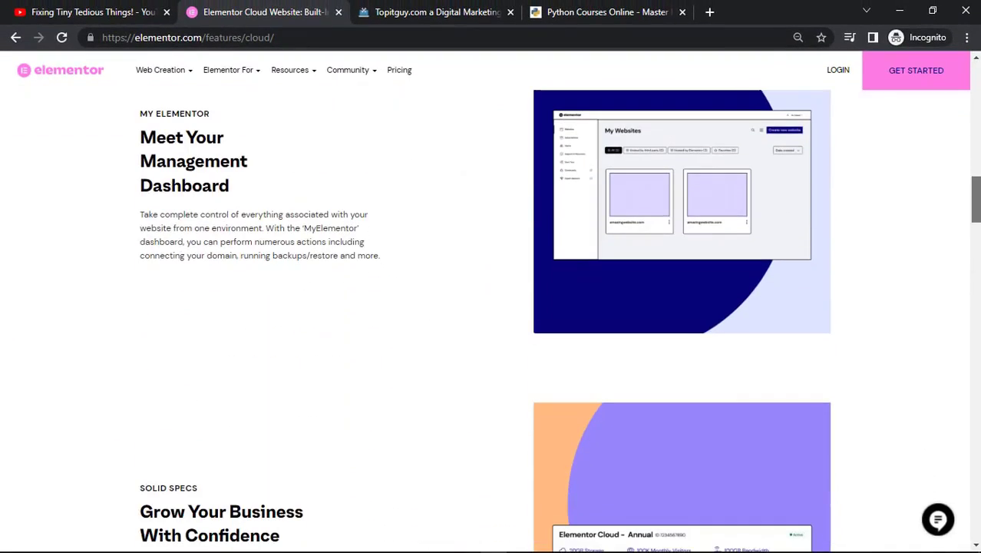
scroll(492, 308, "down", 10)
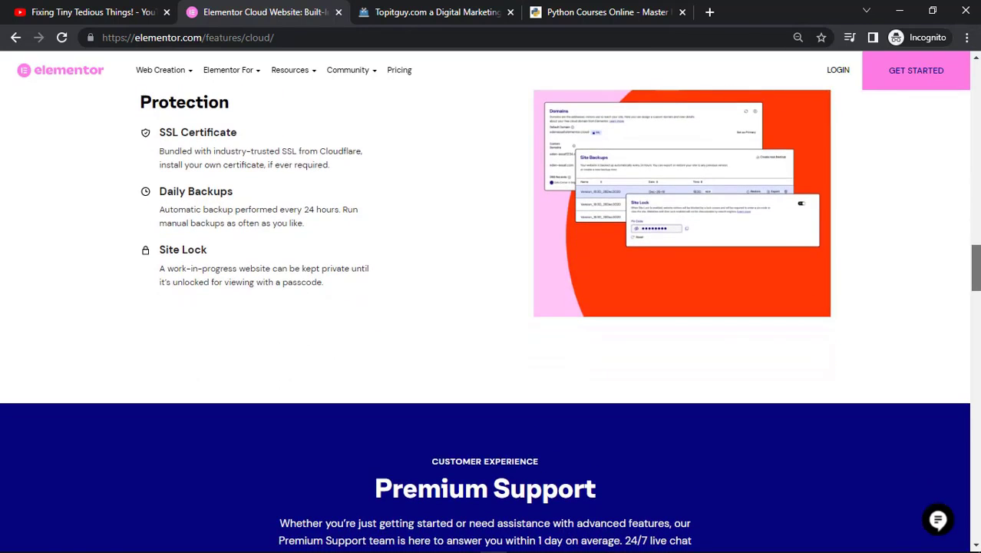
scroll(491, 307, "down", 9)
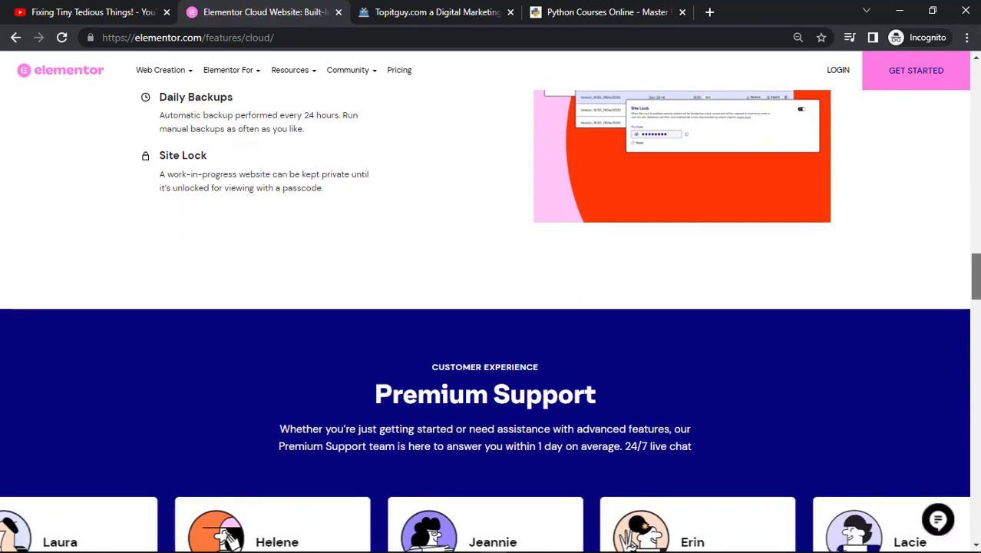
scroll(492, 308, "down", 9)
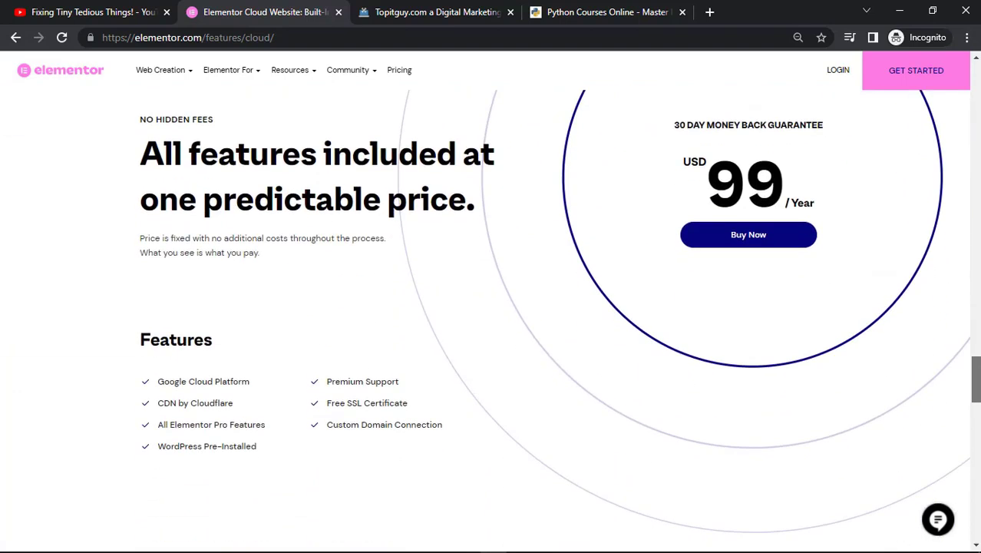
scroll(491, 307, "down", 5)
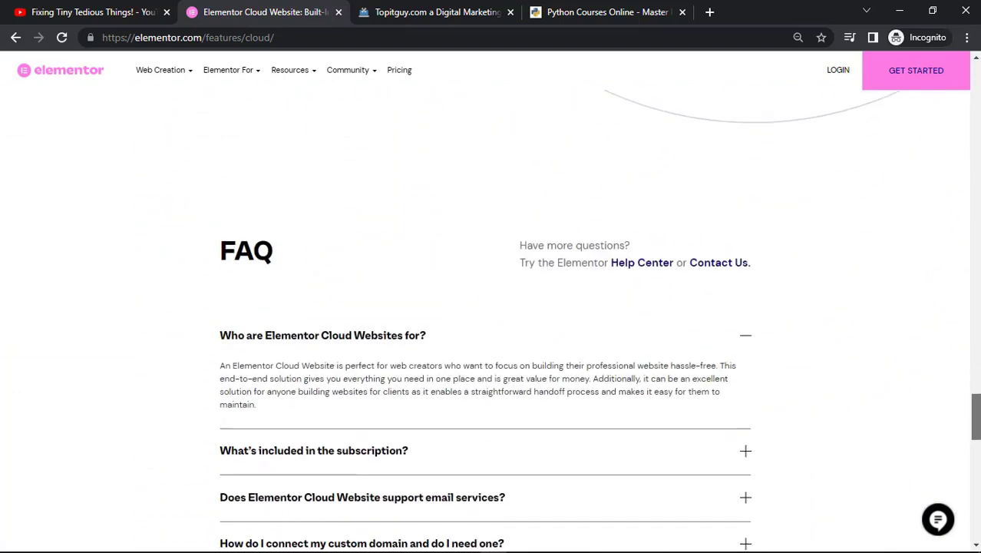
scroll(491, 307, "down", 1)
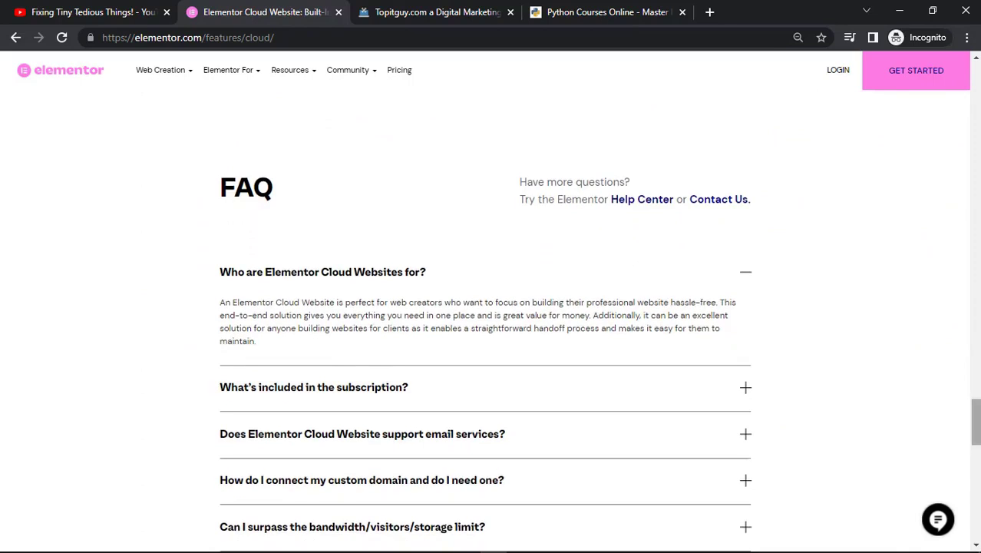
scroll(492, 307, "down", 3)
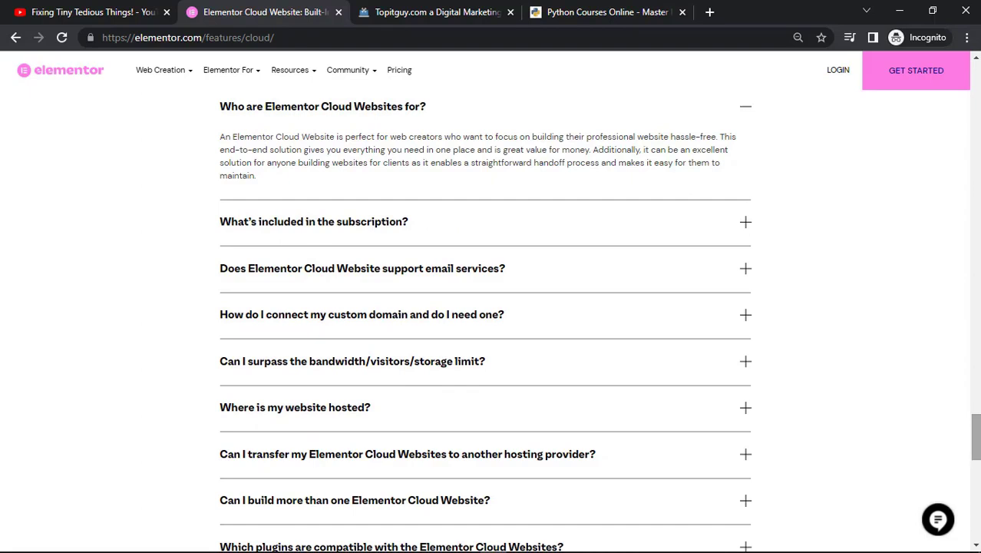
scroll(491, 308, "down", 7)
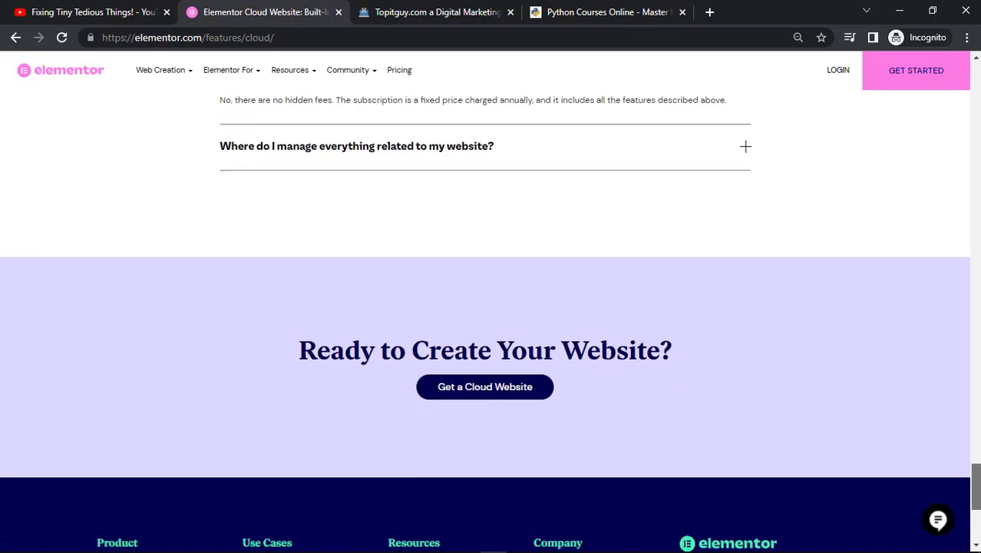
Return to the top and start buying the Elementor Cloud Website plan at USD 99 per year.
scroll(492, 307, "up", 12)
scroll(492, 307, "up", 20)
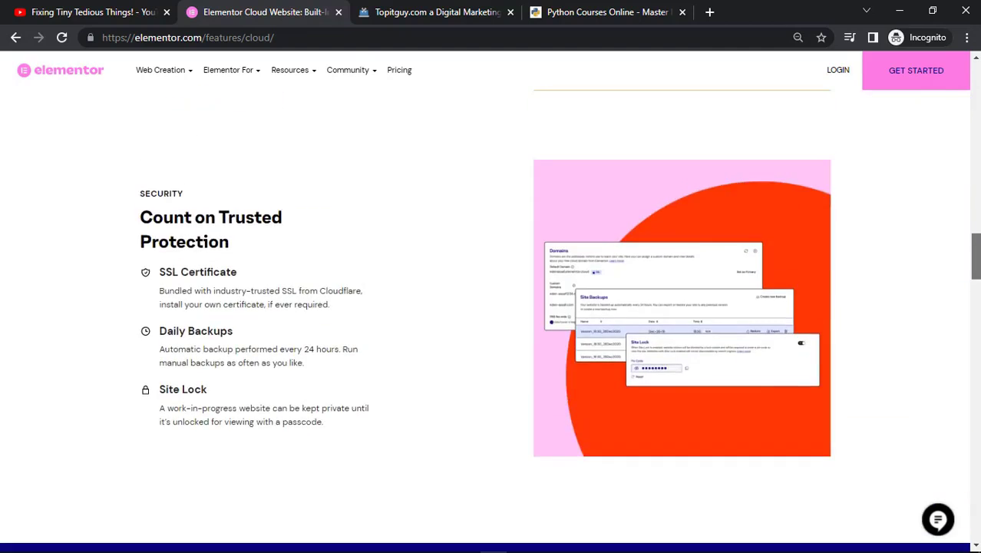
scroll(491, 307, "up", 6)
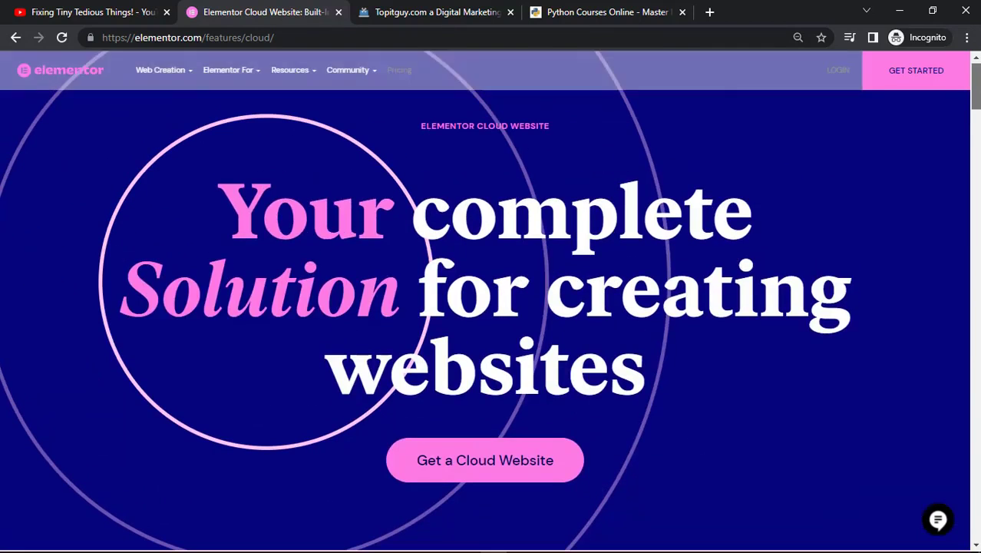
left_click(469, 479)
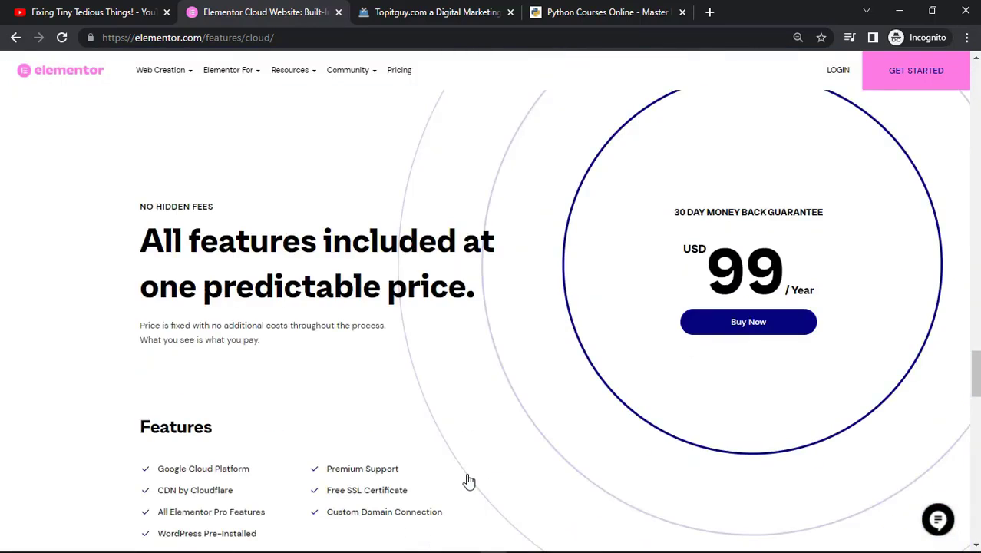
left_click(776, 327)
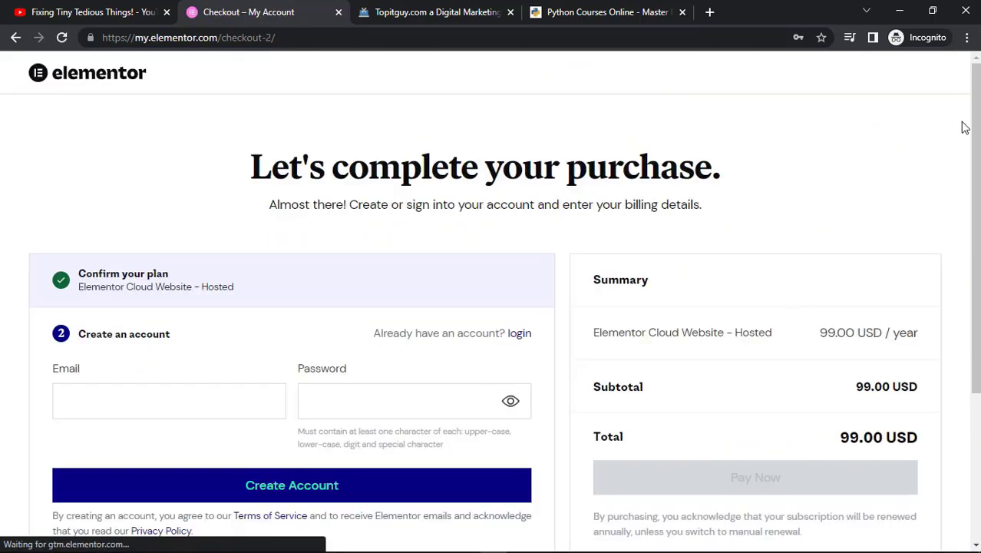
Sign in at checkout with the account e-mail and password to complete the Elementor Cloud Website purchase.
left_click_drag(976, 128, 977, 220)
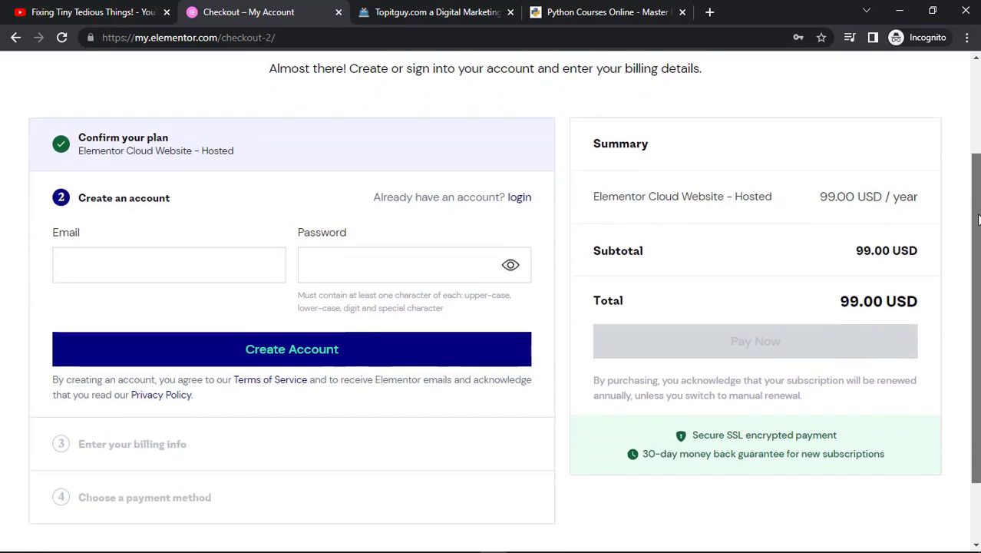
left_click(519, 198)
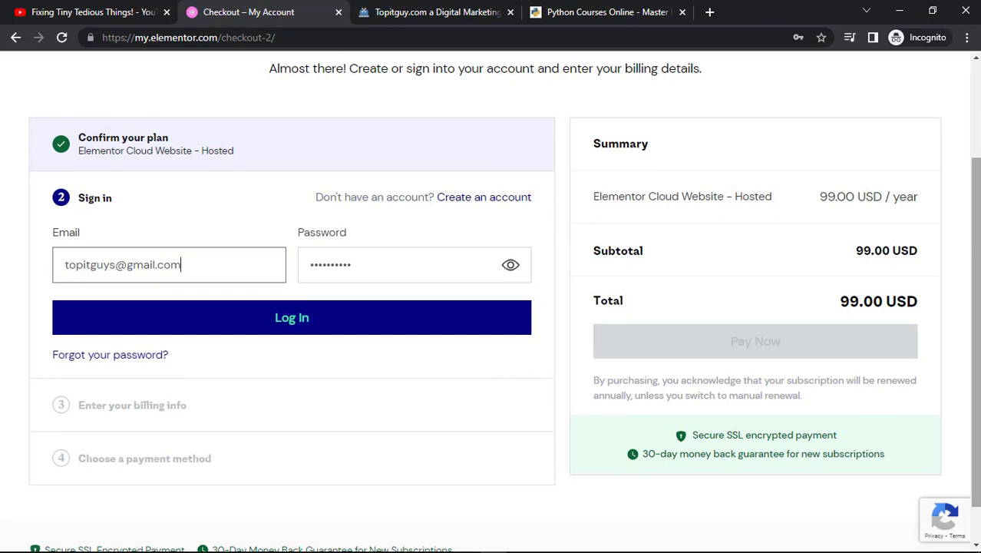
left_click(400, 330)
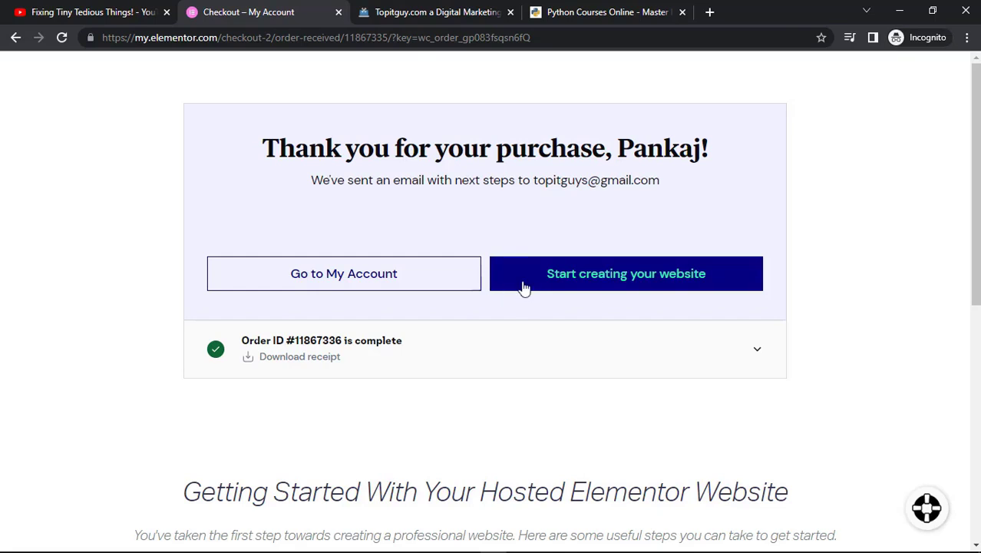
Start creating the website and name it sharmafoodcorner.
left_click(594, 284)
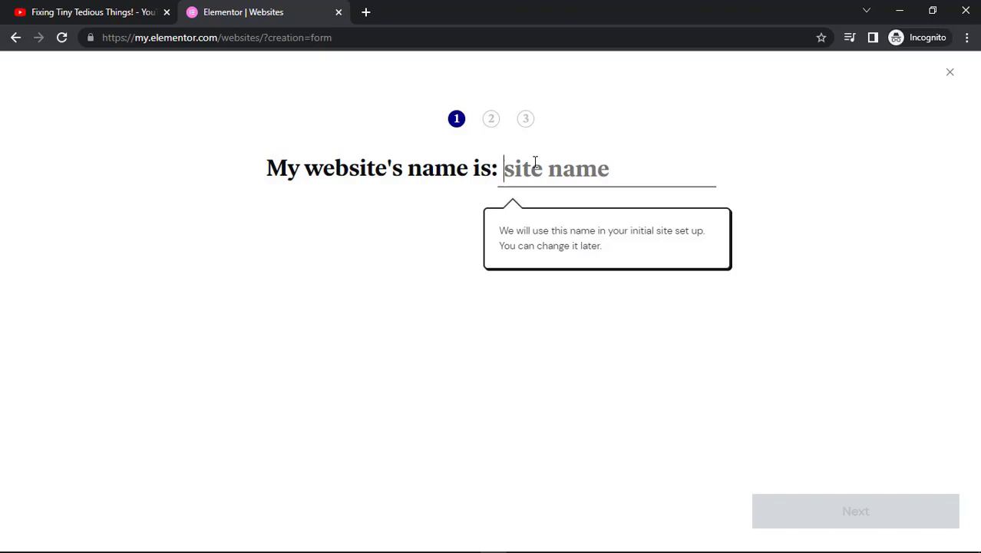
type("sh")
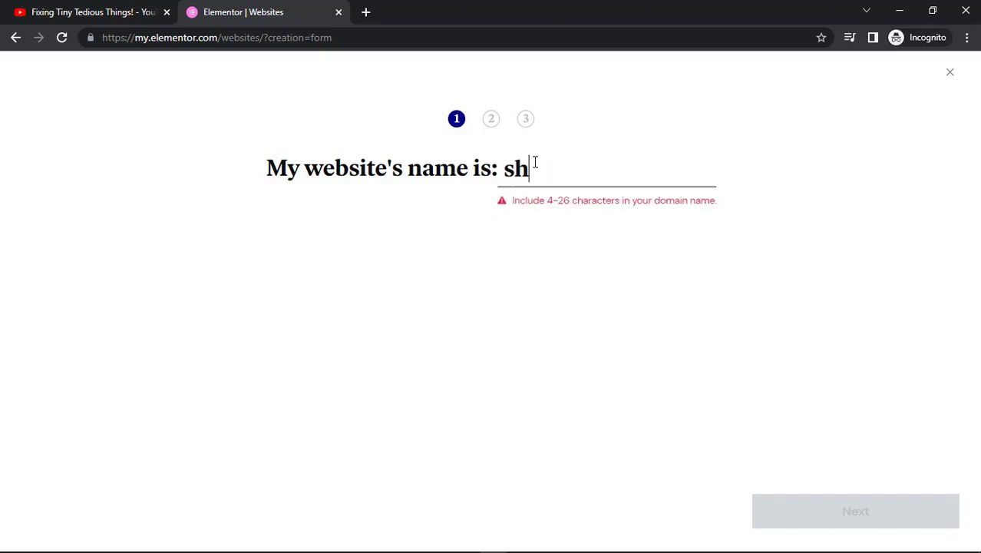
type("arma")
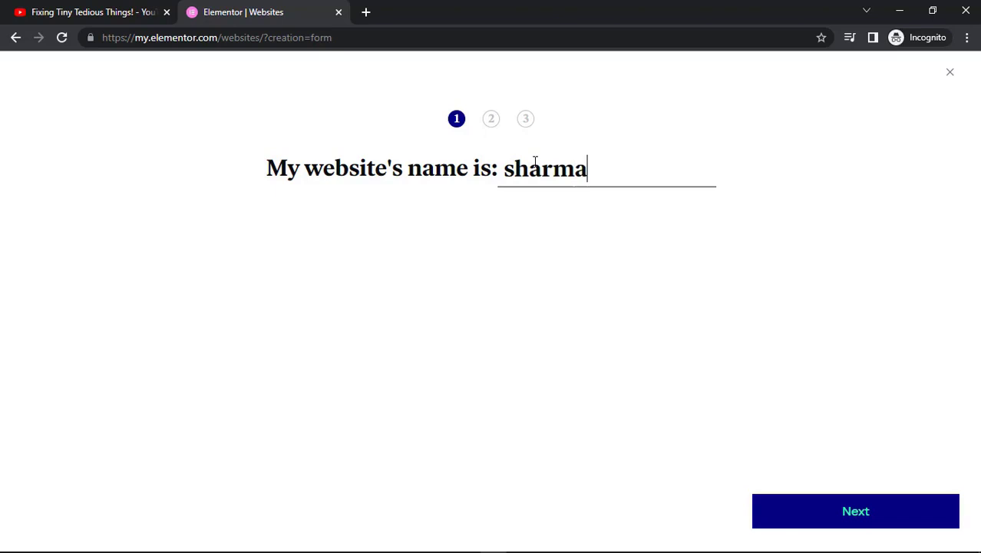
type("foodcorner")
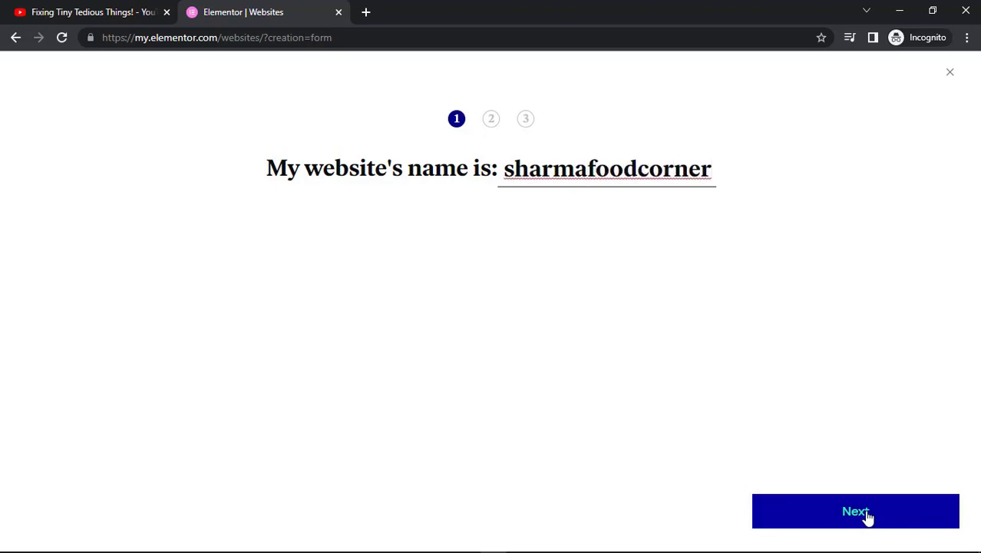
left_click(868, 517)
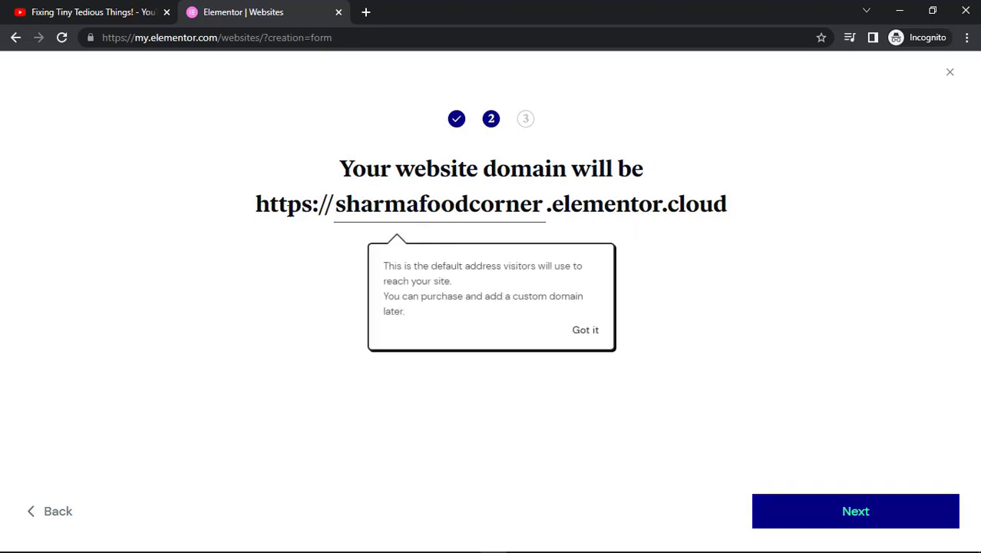
Review the sharmafoodcorner.elementor.cloud domain, dismiss its tip, and continue to the kit choice.
left_click_drag(255, 204, 737, 205)
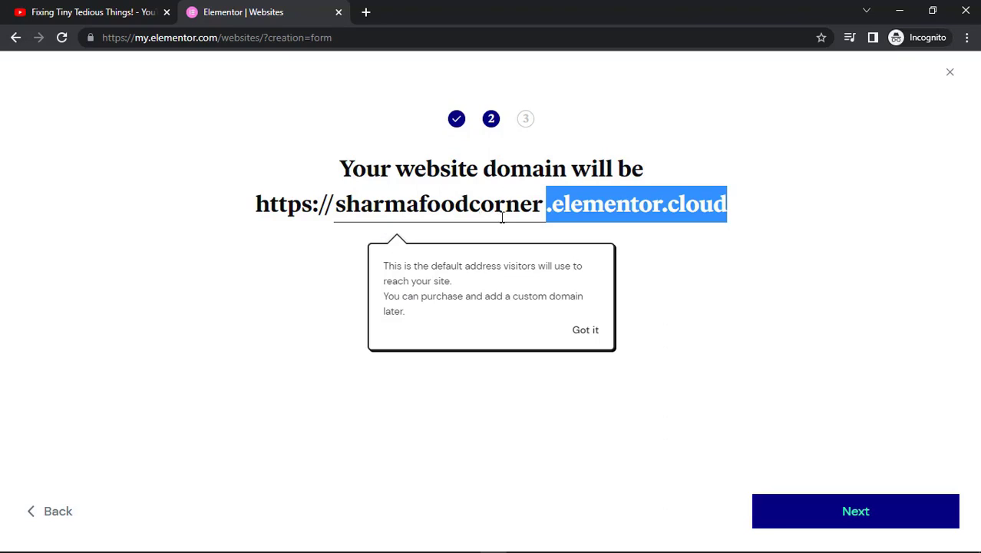
left_click(591, 338)
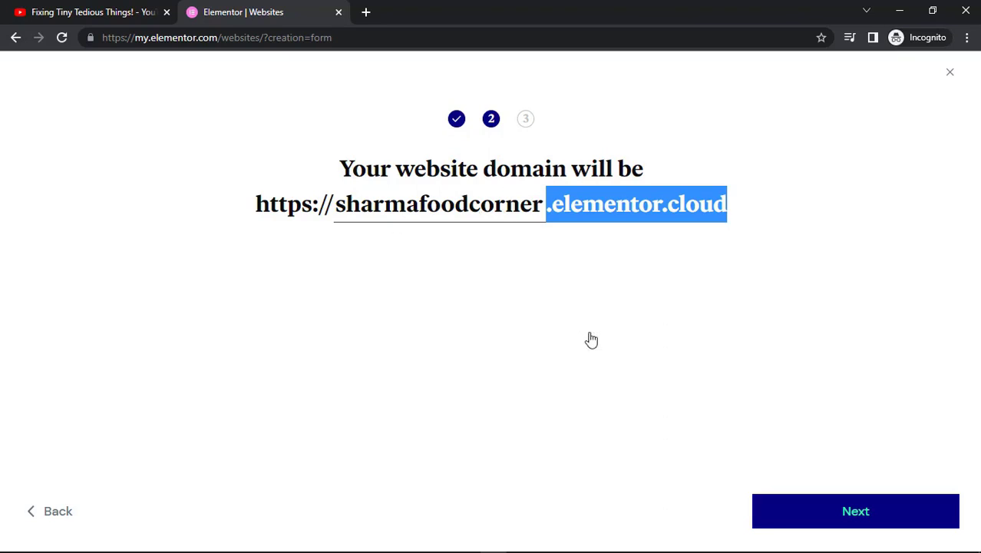
left_click(877, 516)
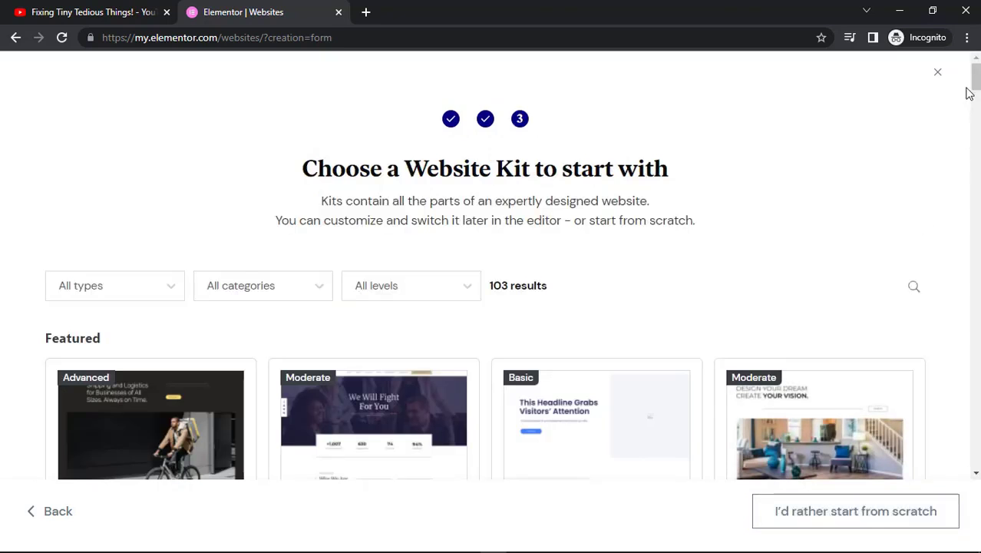
Filter website kits to Food and Drink and start with the Italian Restaurant kit.
mouse_move(975, 80)
left_mouse_down()
mouse_move(975, 99)
mouse_move(976, 80)
left_mouse_up()
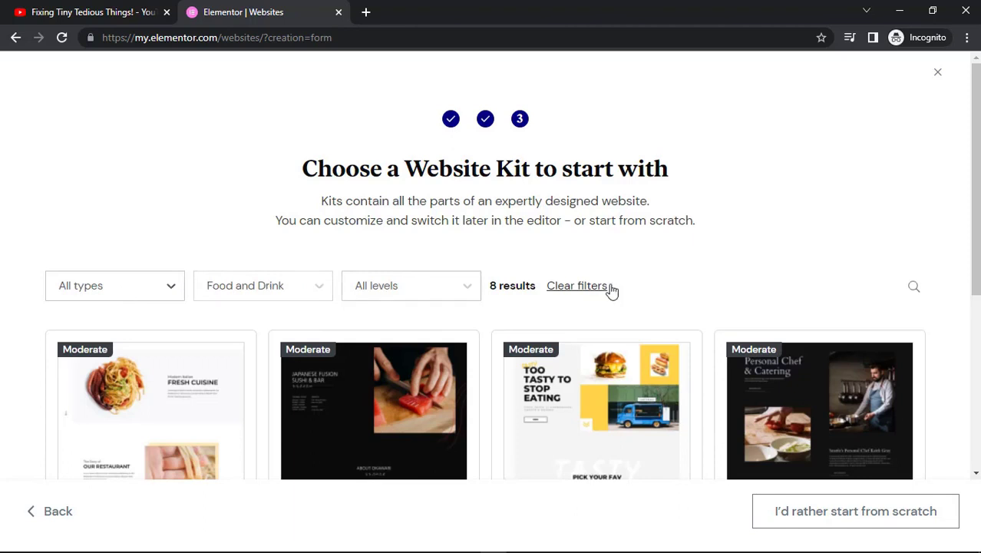
left_click_drag(976, 200, 976, 276)
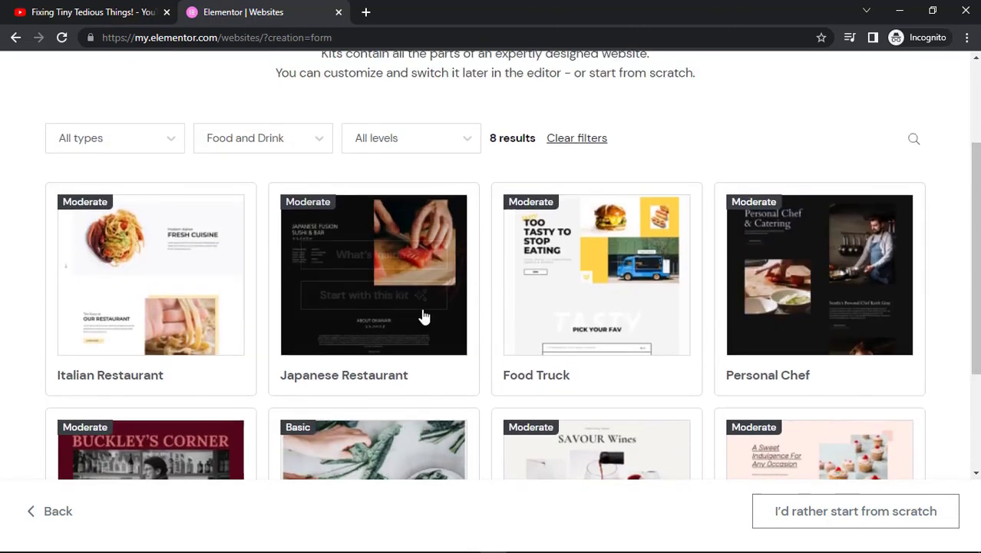
mouse_move(170, 304)
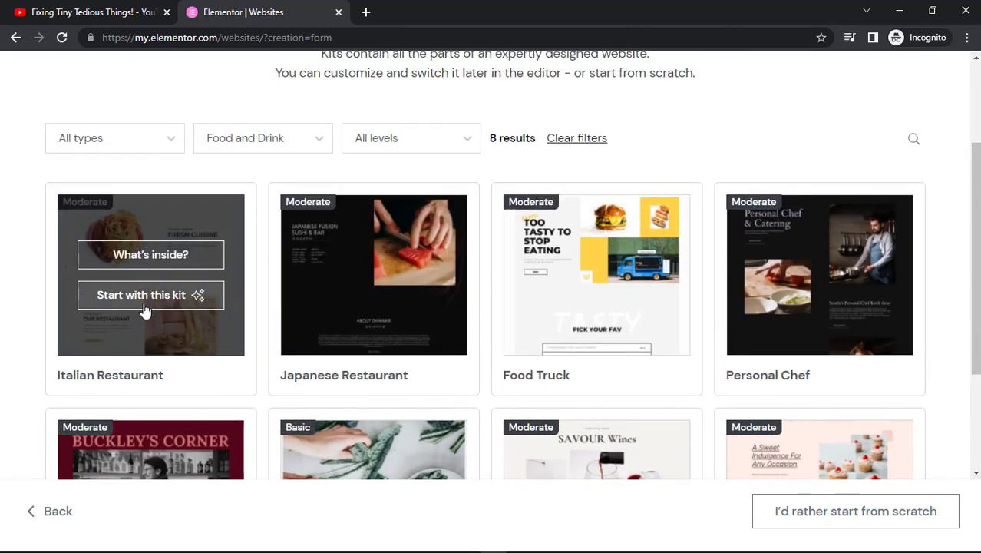
left_click(148, 299)
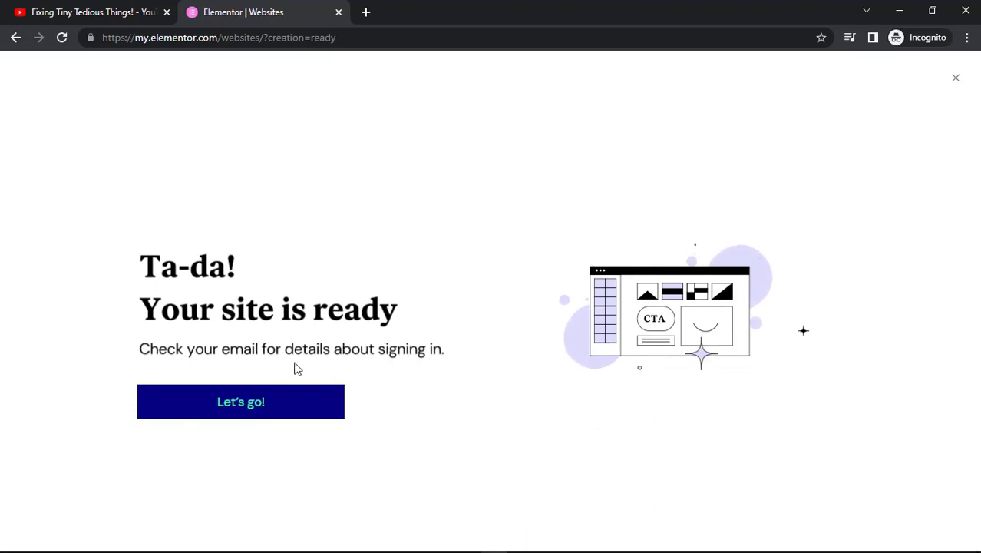
Go to the websites dashboard, dismiss the tip, and open sharmafoodcorner with Edit with Elementor.
left_click(276, 397)
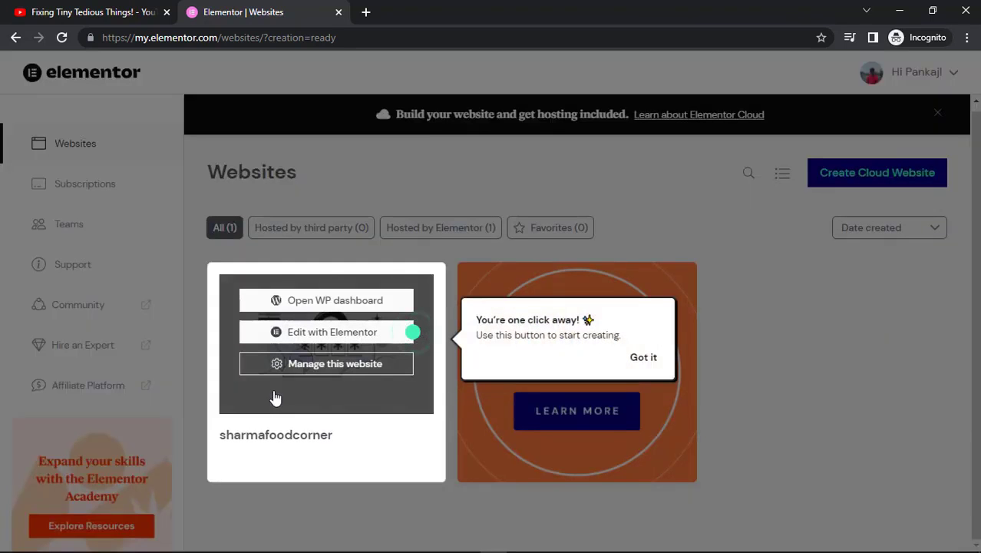
left_click(647, 357)
mouse_move(390, 398)
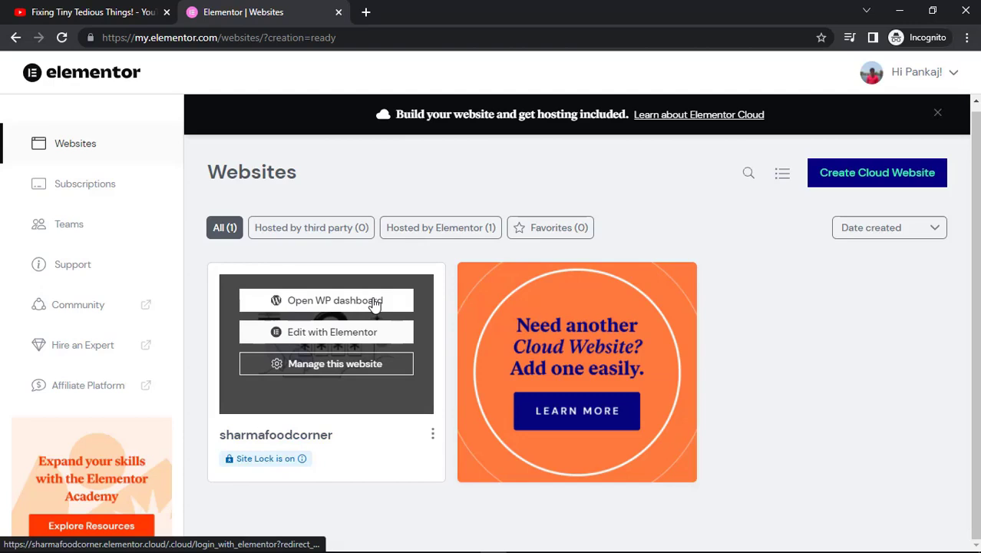
left_click(344, 336)
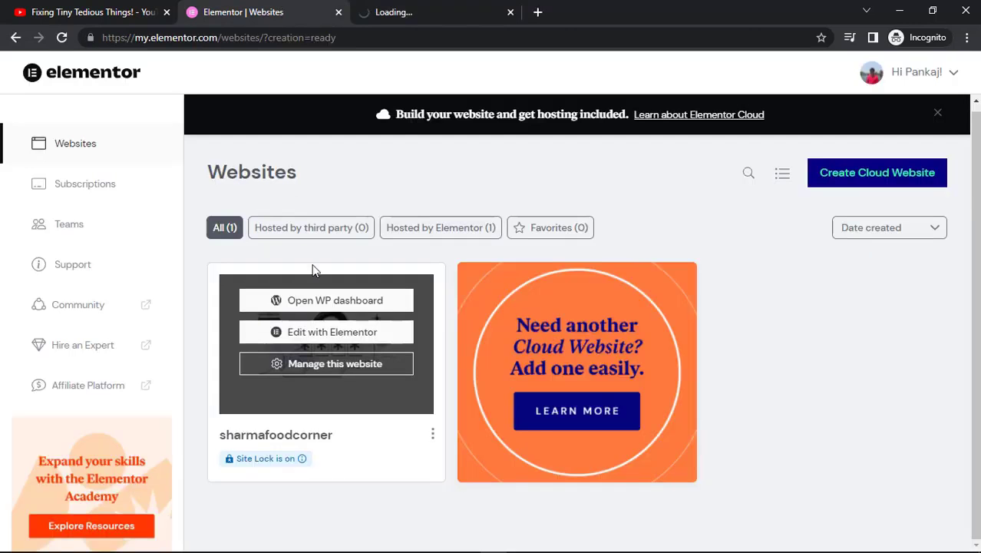
Open the live sharmafoodcorner site in a new tab and scroll through its homepage.
right_click(279, 445)
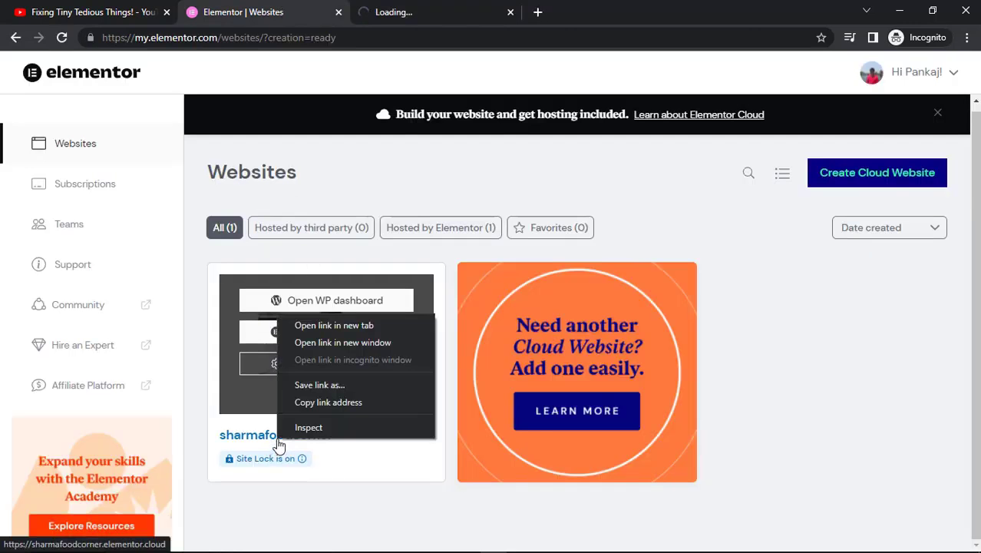
left_click(367, 322)
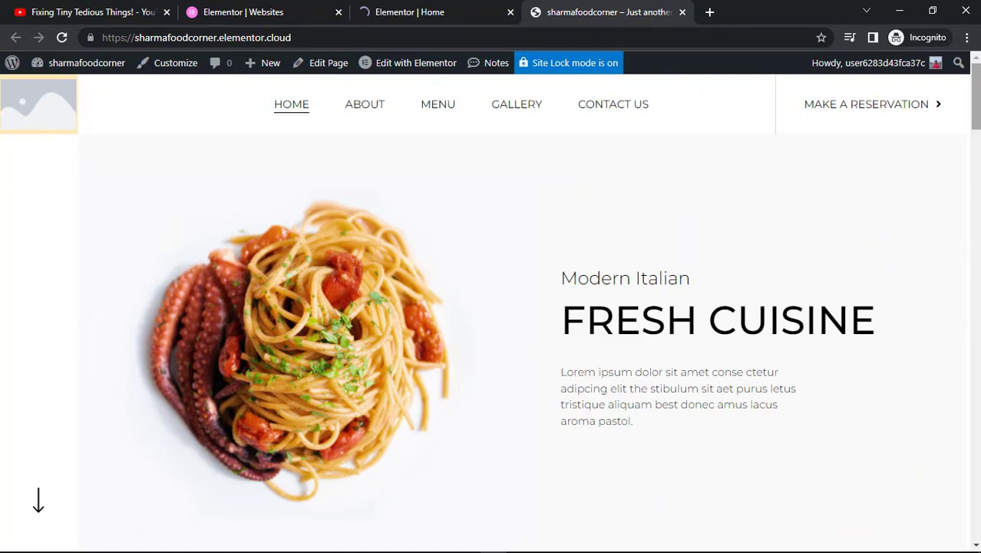
scroll(492, 307, "down", 4)
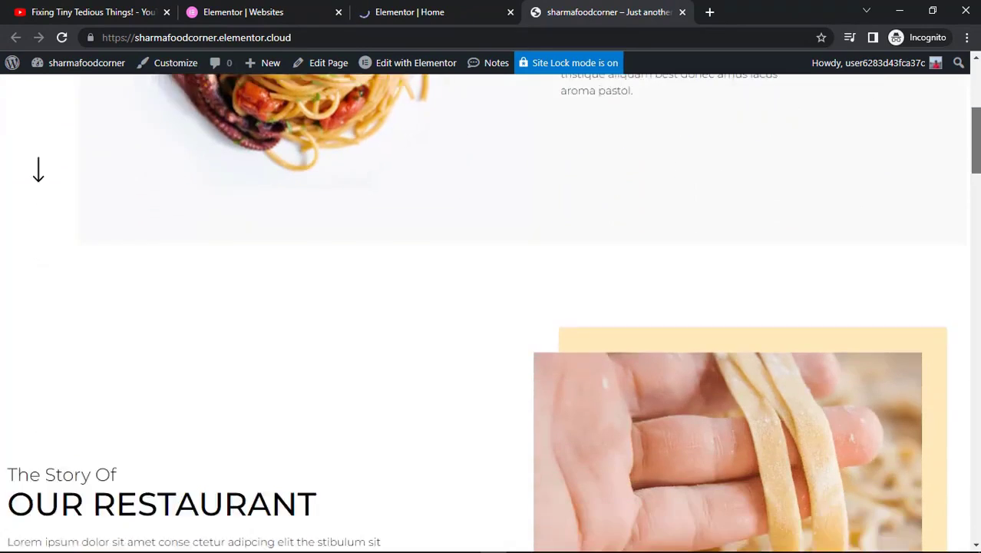
scroll(979, 199, "down", 4)
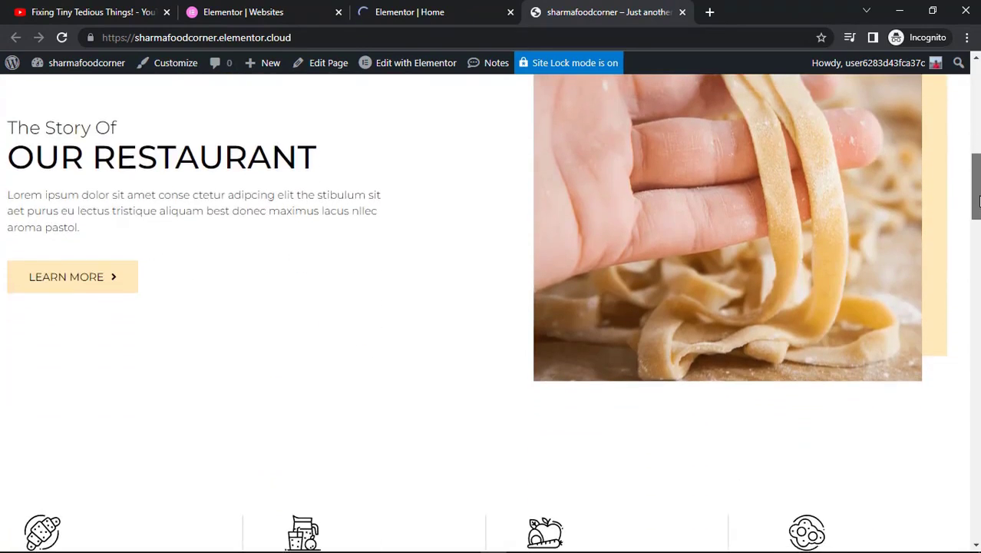
Open the sharmafoodcorner site URL in an incognito window to check how visitors see it.
left_click_drag(979, 200, 962, 485)
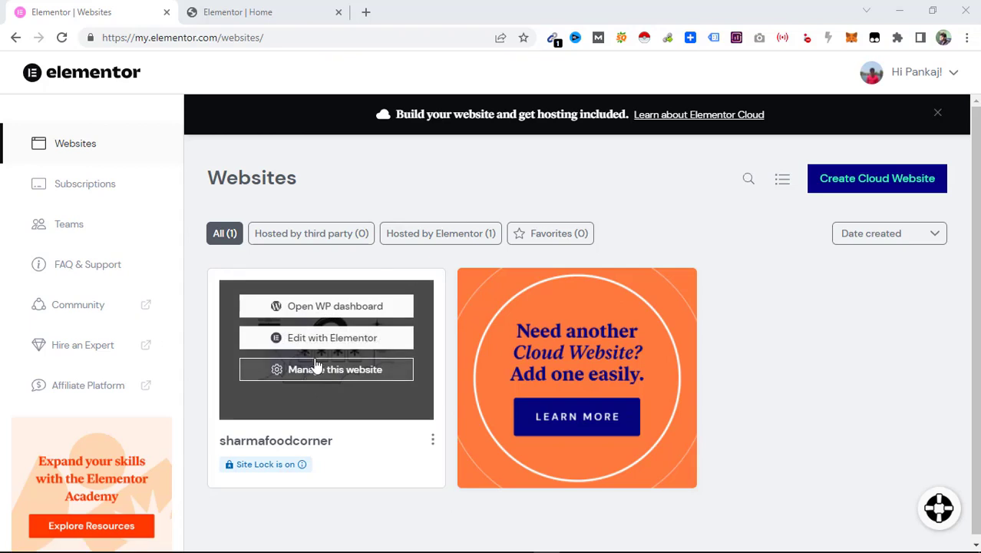
mouse_move(298, 320)
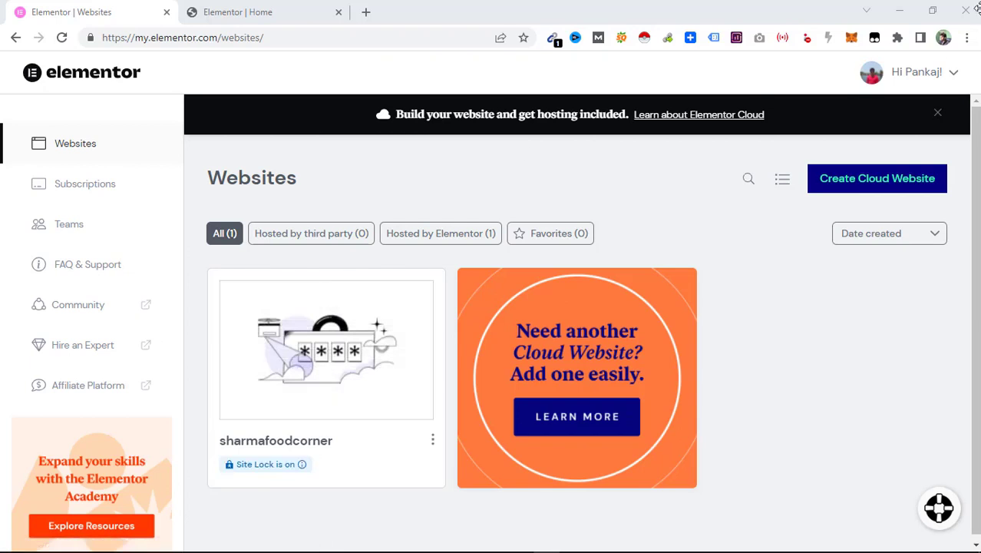
left_click(967, 37)
left_click(898, 92)
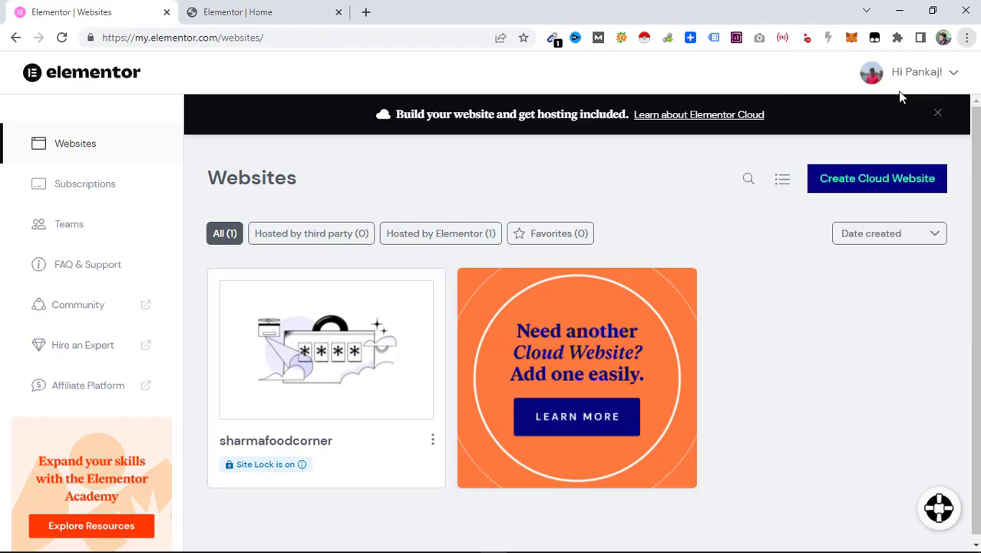
type("https://sharmafoodcorner.elementor.cloud/")
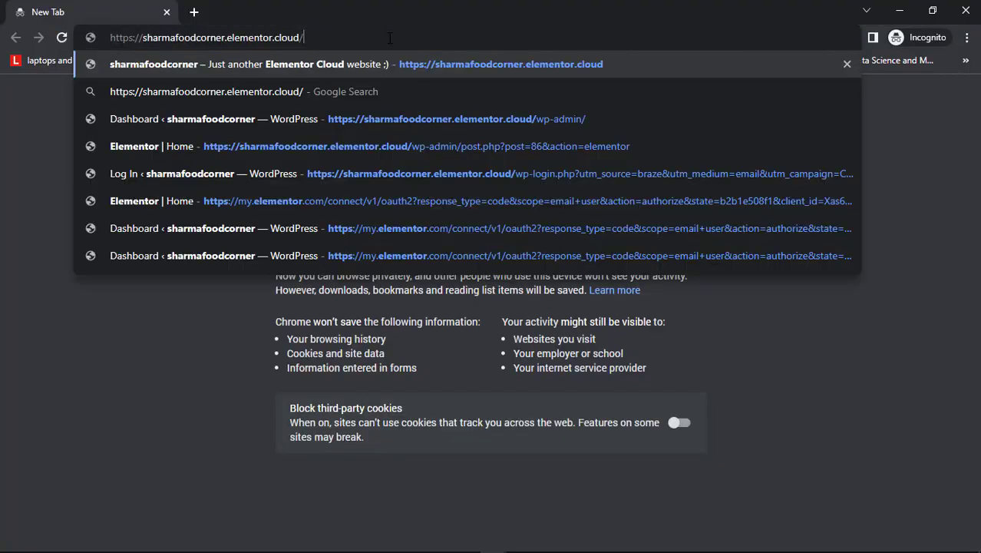
key("Return")
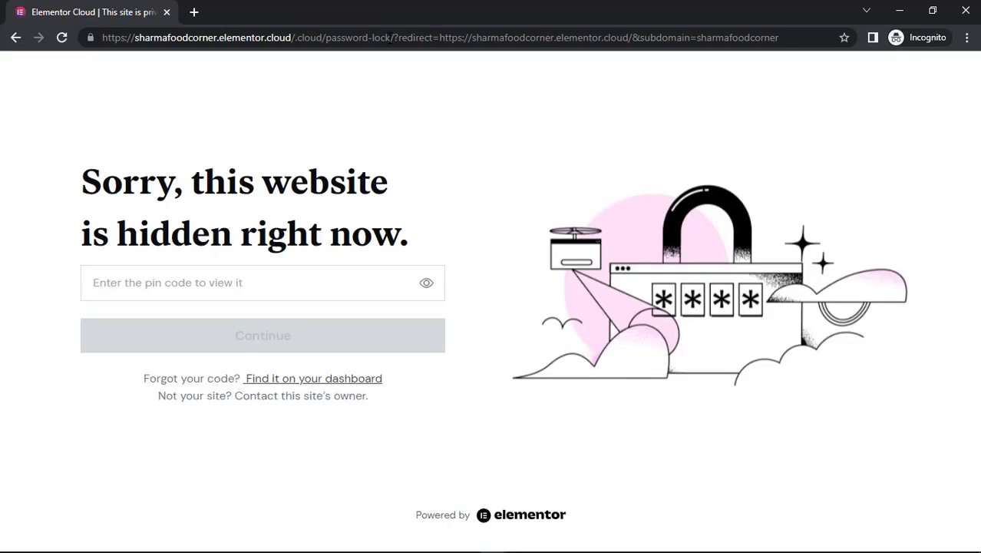
key("alt+Tab")
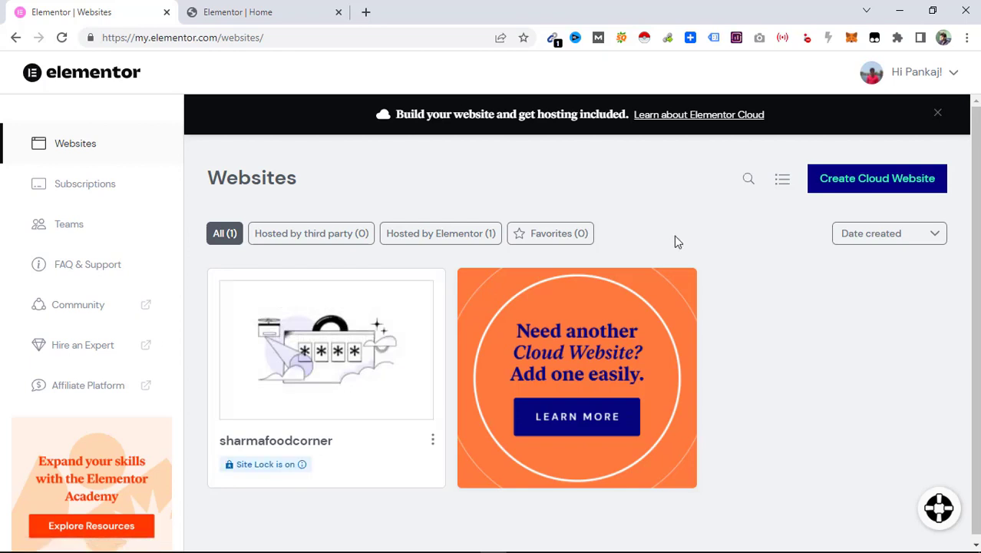
Return to the editor tab and open Site Settings to the Site Identity section, selecting the suggested logo dimensions.
left_click(298, 5)
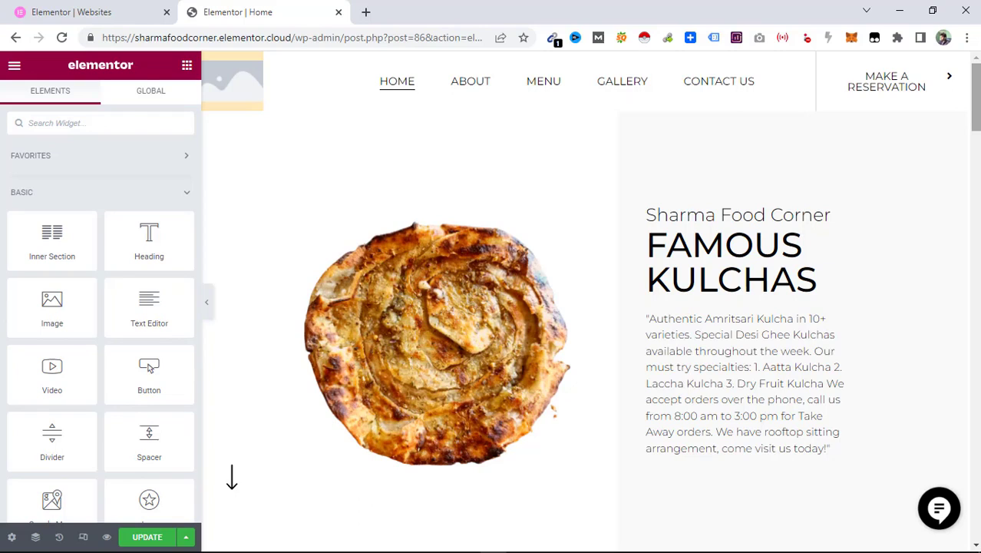
left_click(712, 218)
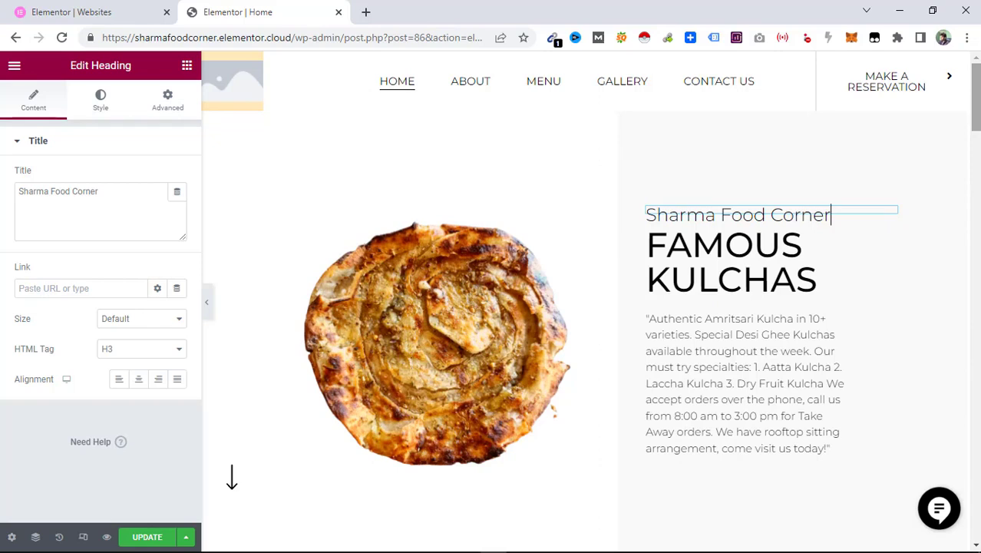
left_click(236, 83)
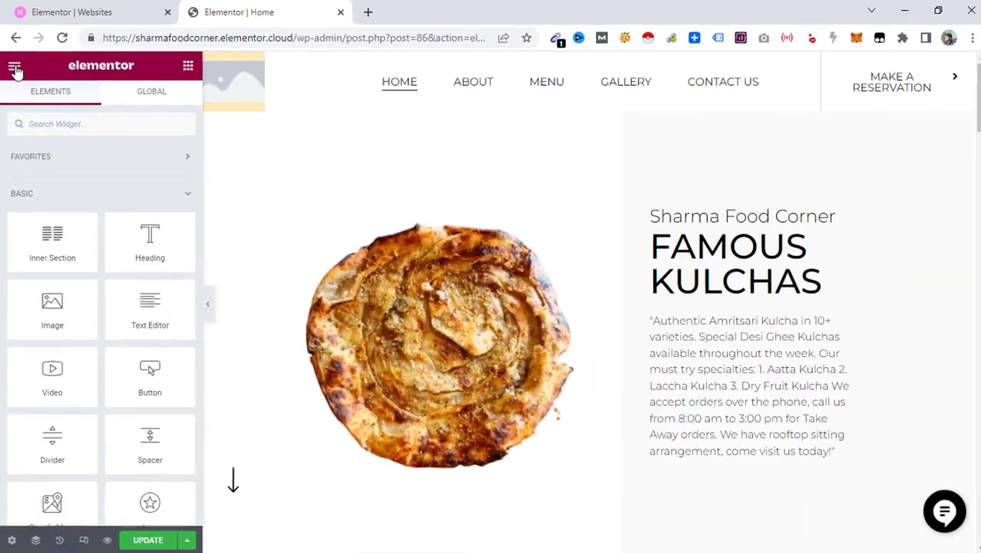
left_click(47, 242)
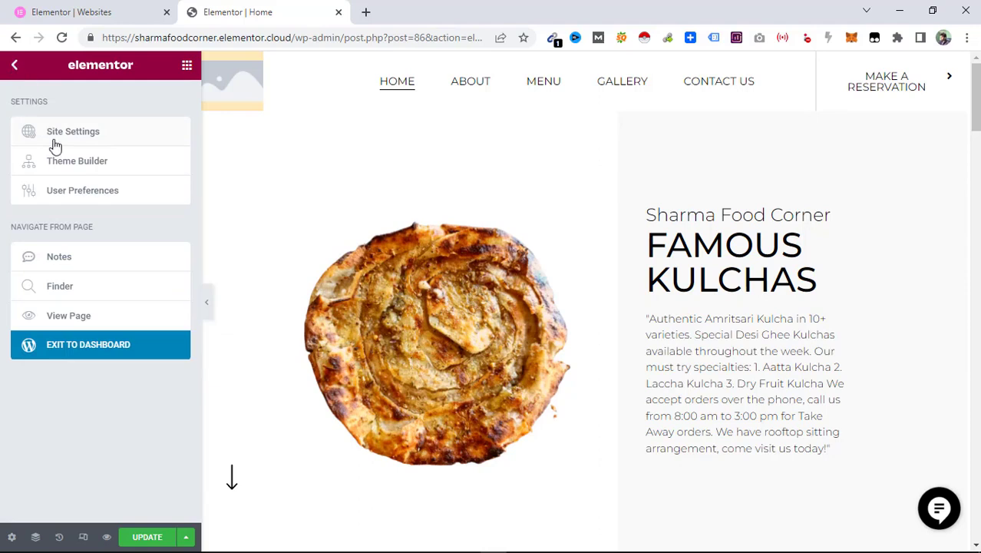
left_click(77, 135)
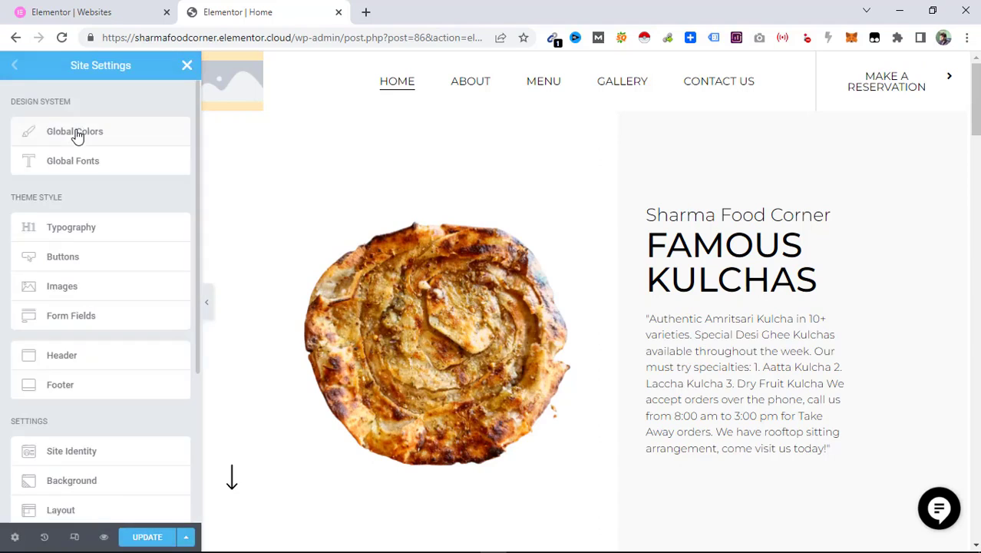
left_click_drag(197, 138, 190, 292)
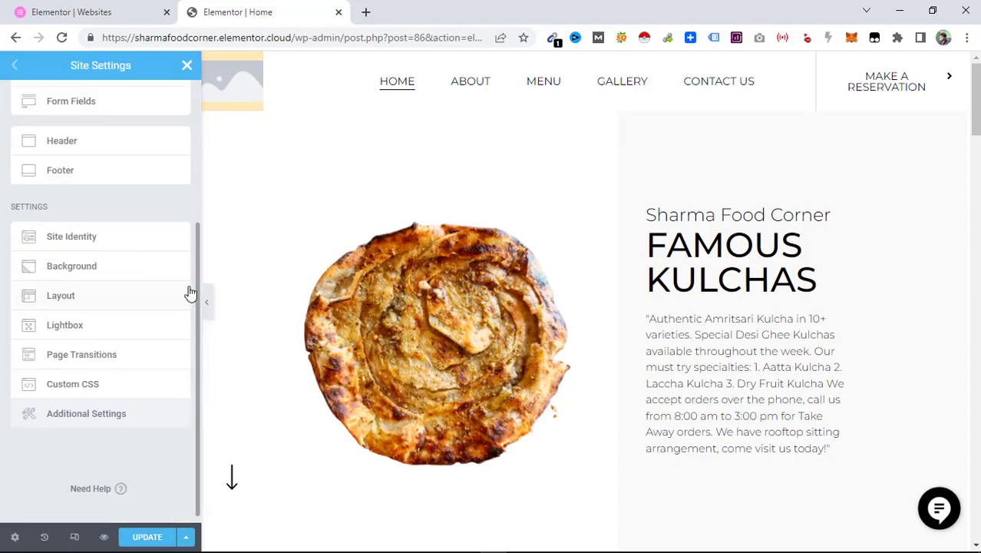
left_click(68, 243)
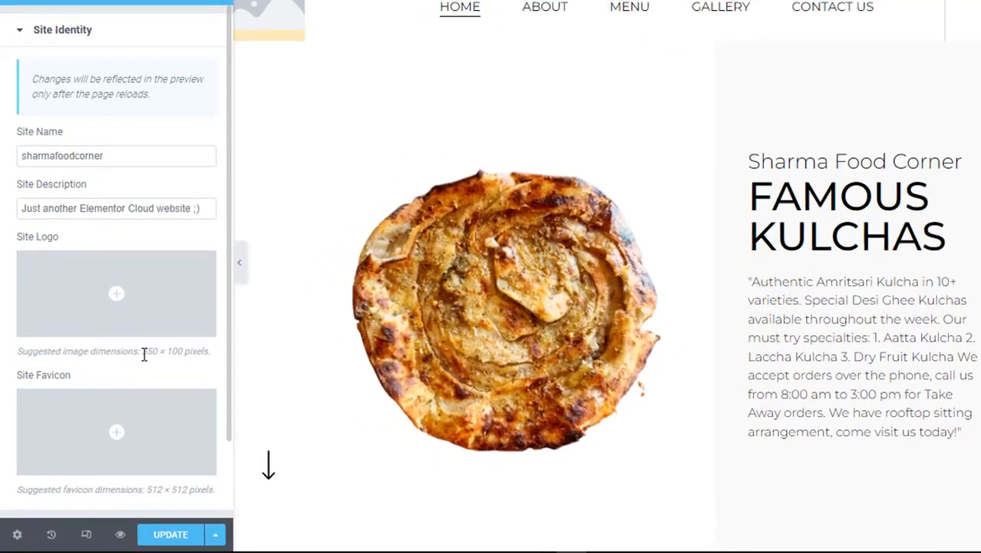
left_click_drag(123, 379, 158, 378)
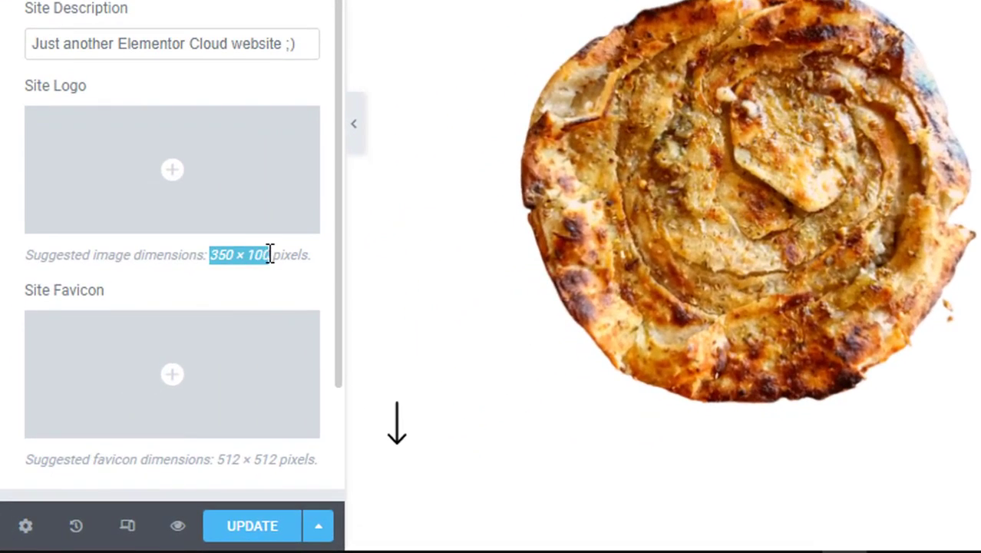
left_click_drag(270, 255, 309, 255)
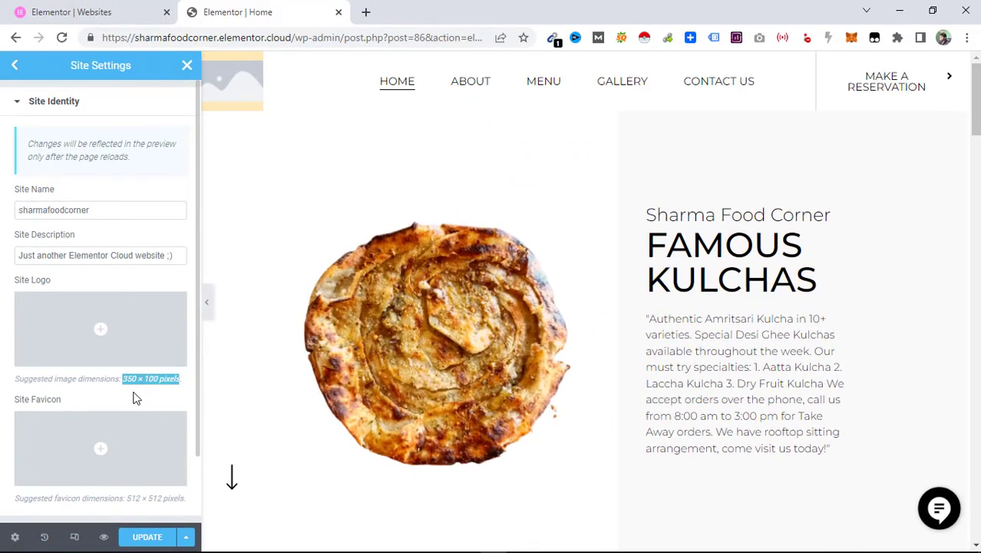
Upload the 'Sharma Food Corner logo' file from the Sharma Food Corner folder for the site logo.
left_click(104, 335)
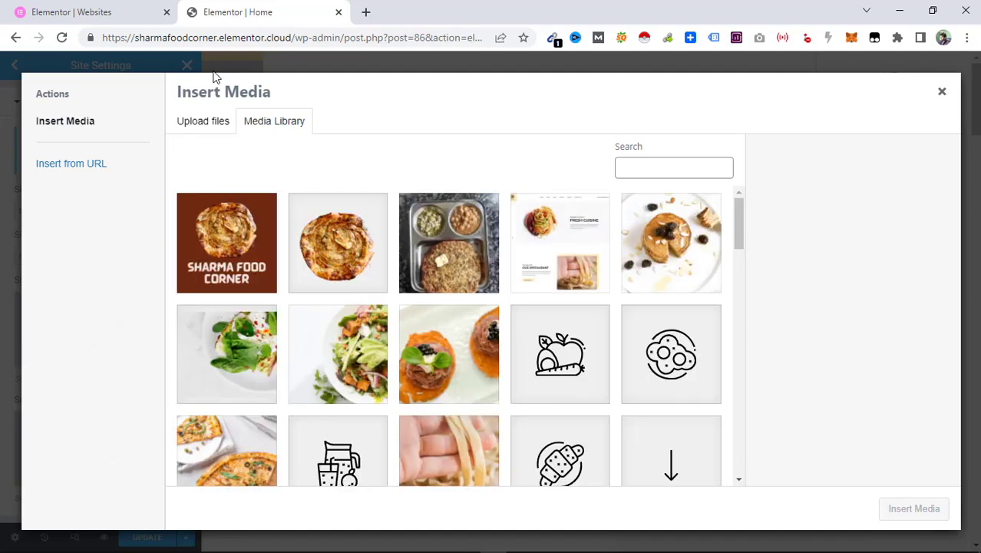
left_click(201, 125)
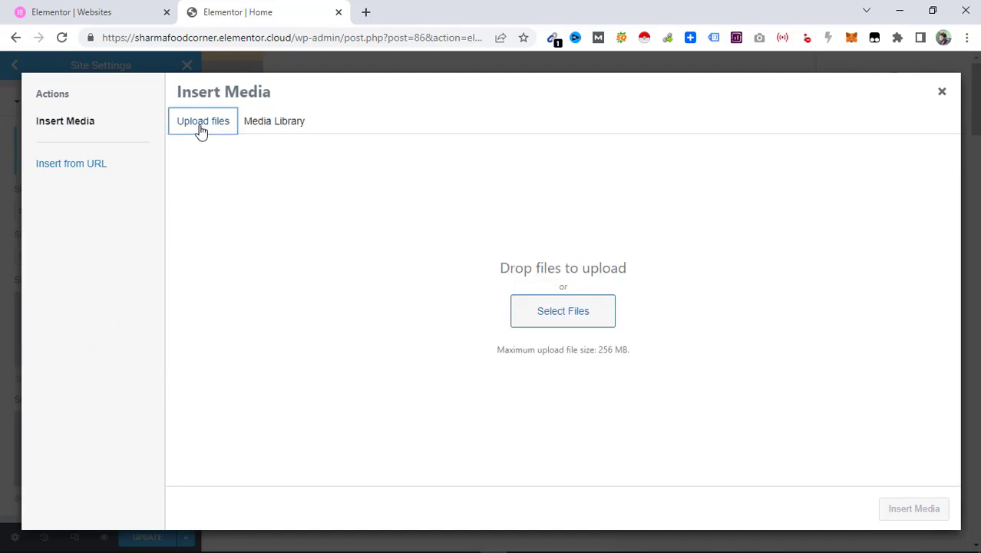
left_click(575, 299)
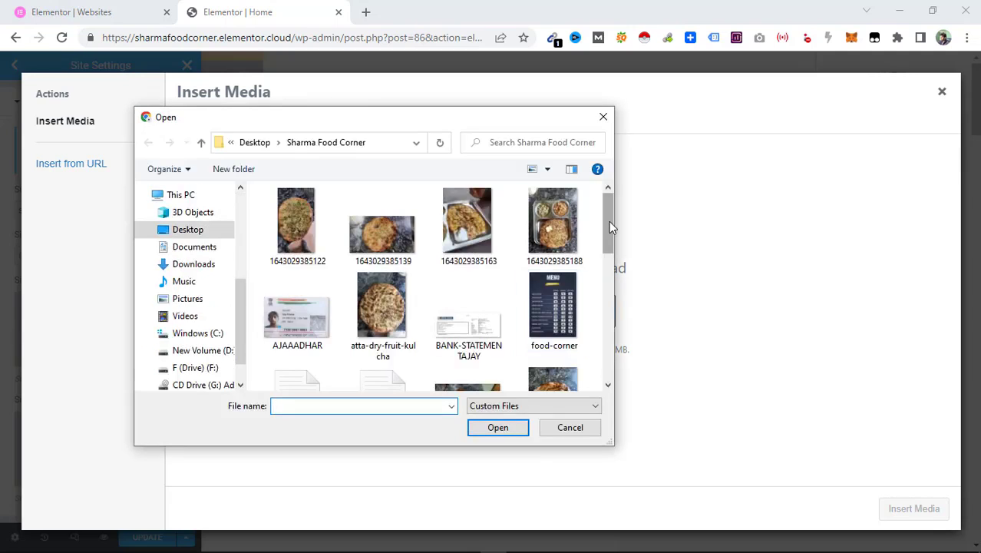
left_click_drag(609, 222, 608, 328)
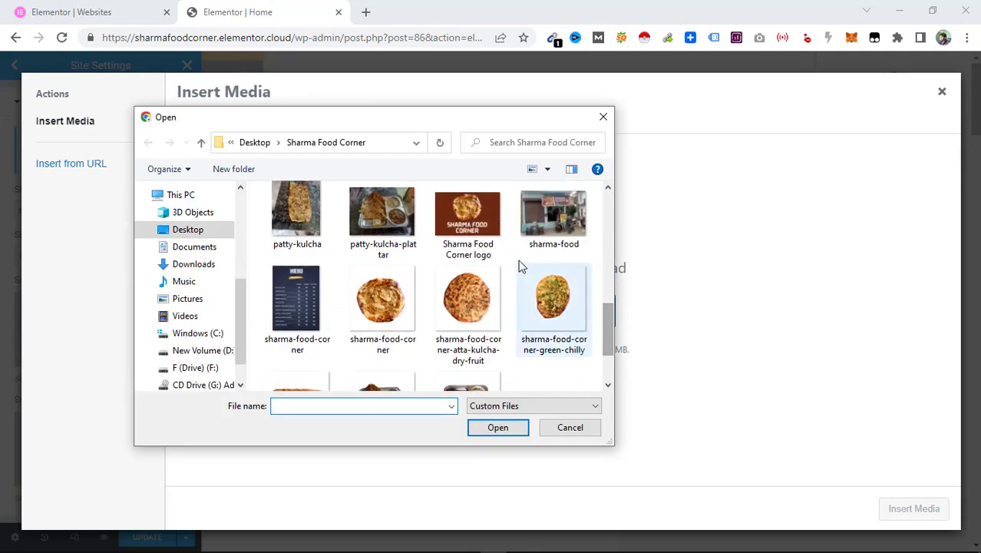
double_click(500, 253)
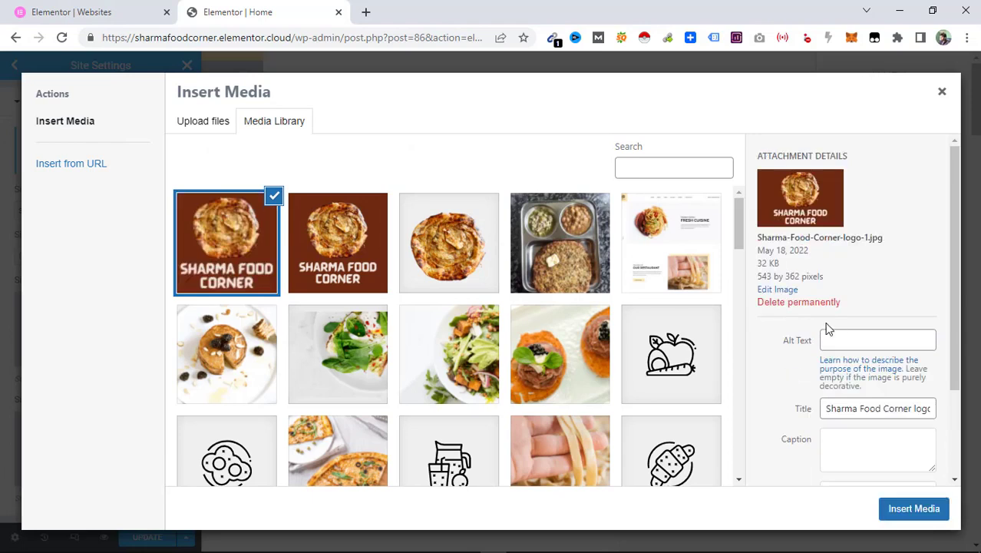
Copy the image title into its alt text and insert the image as the site logo.
triple_click(848, 408)
key("ctrl+c")
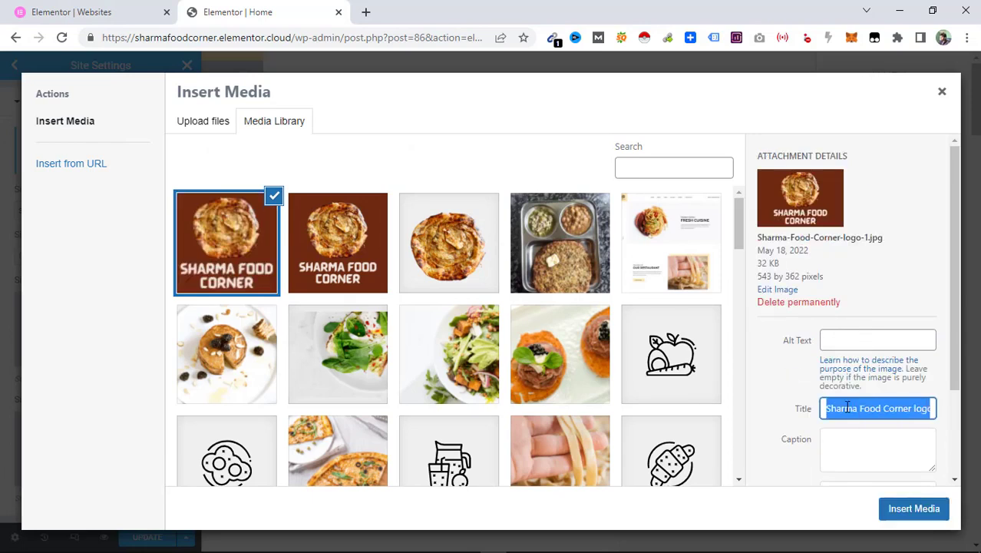
left_click(866, 339)
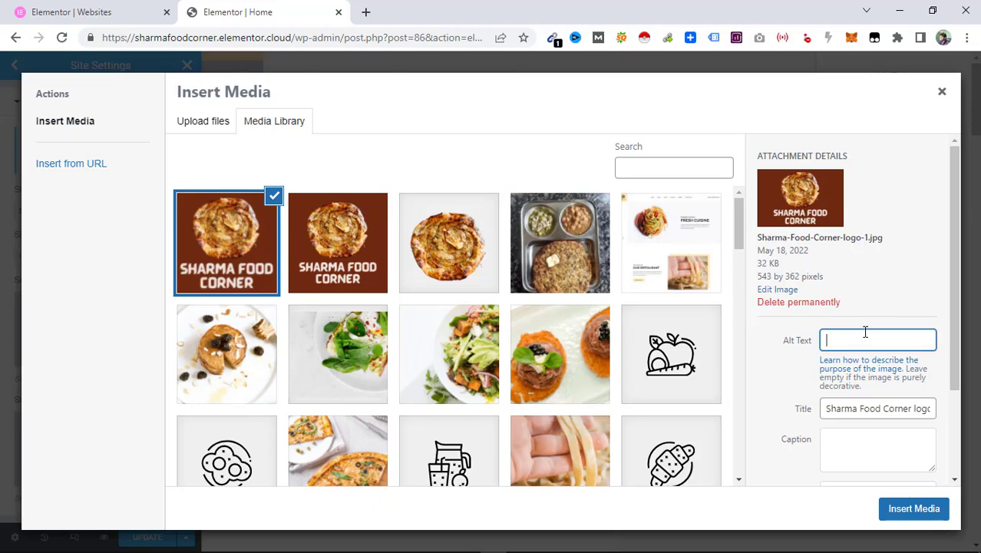
key("ctrl+v")
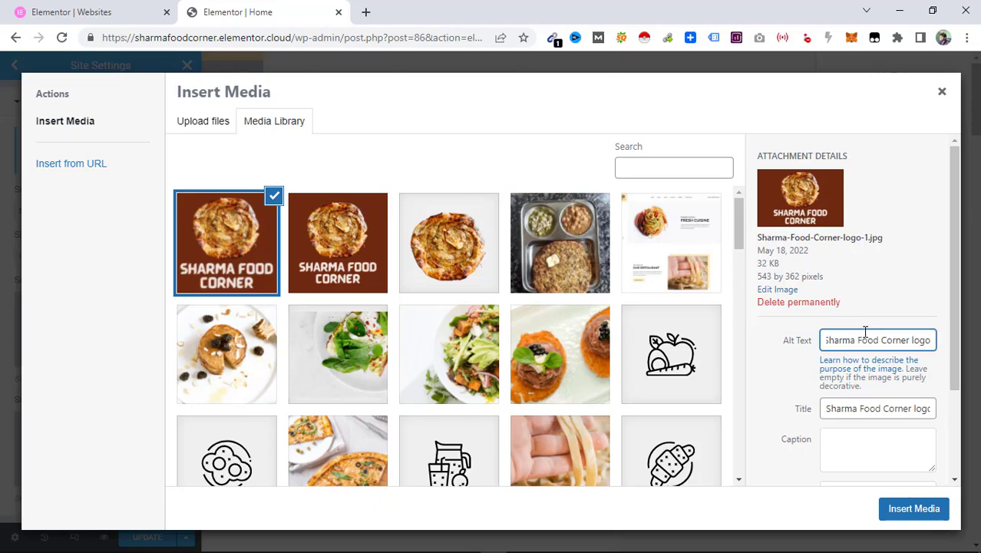
left_click(908, 511)
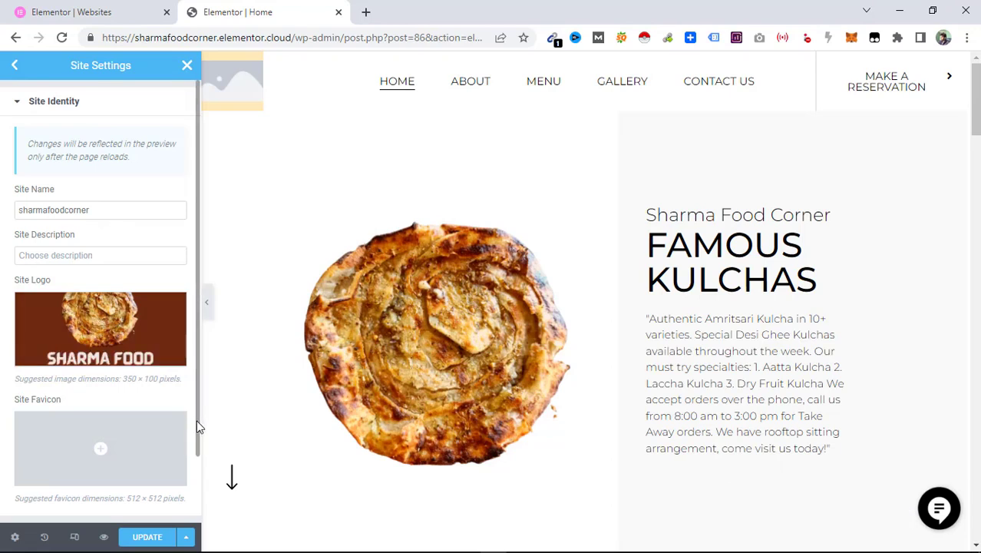
Update the site settings and go back to the Site Settings list.
left_click_drag(196, 420, 198, 496)
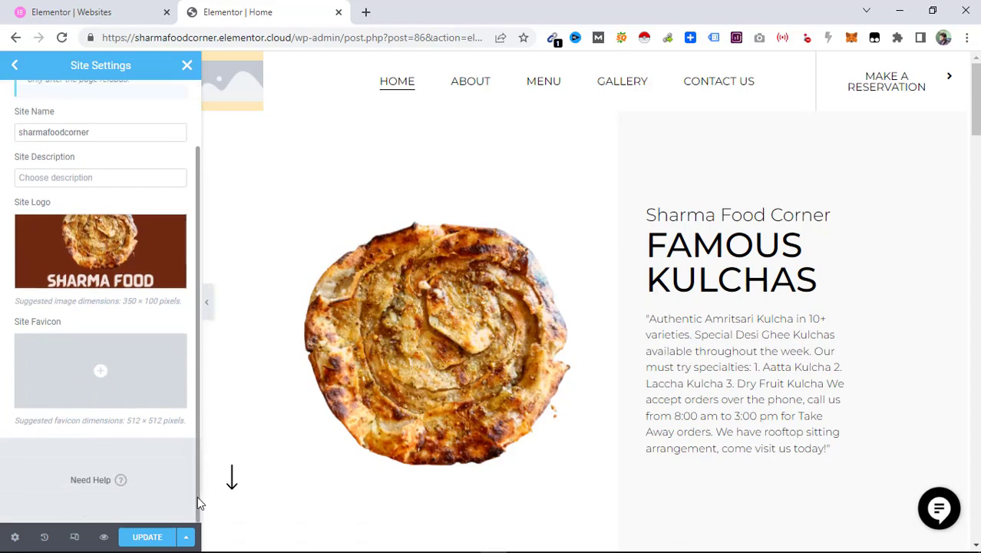
left_click(154, 541)
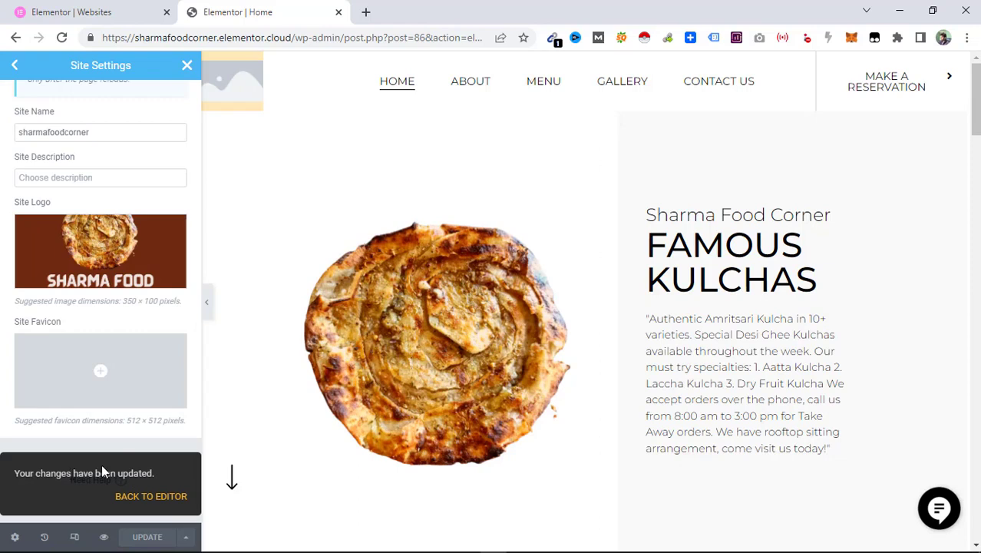
left_click(15, 69)
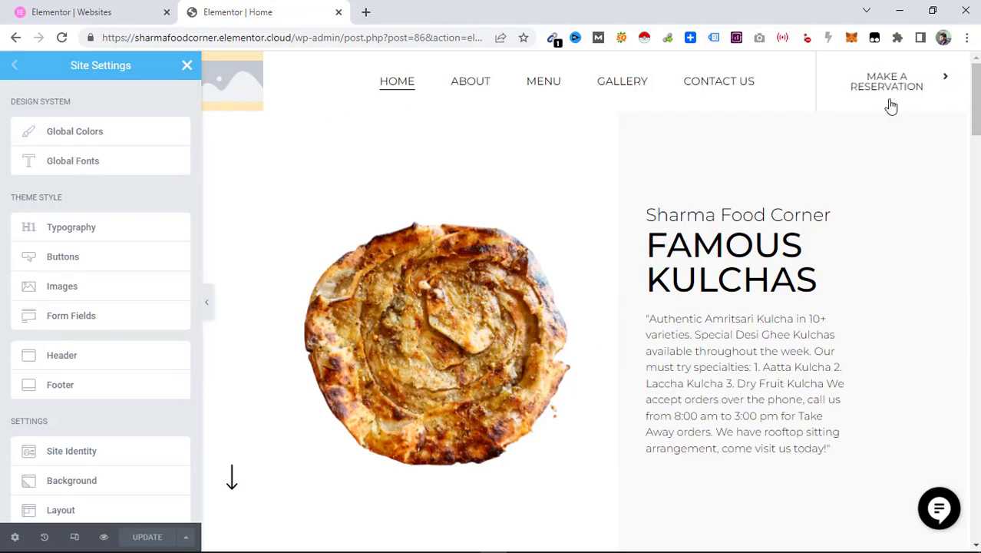
Review the Global Colors settings of the site.
left_click_drag(976, 107, 976, 249)
left_click(116, 135)
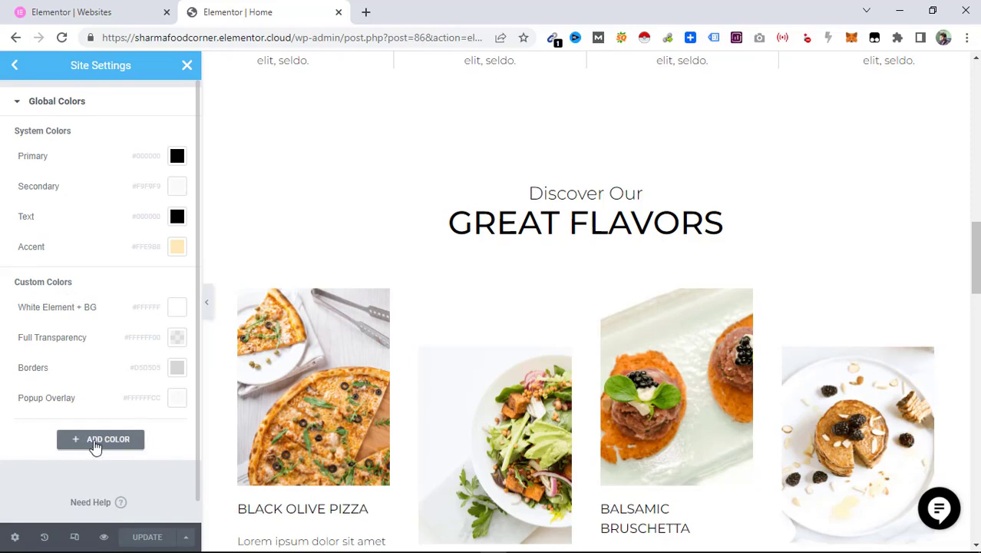
left_click(16, 68)
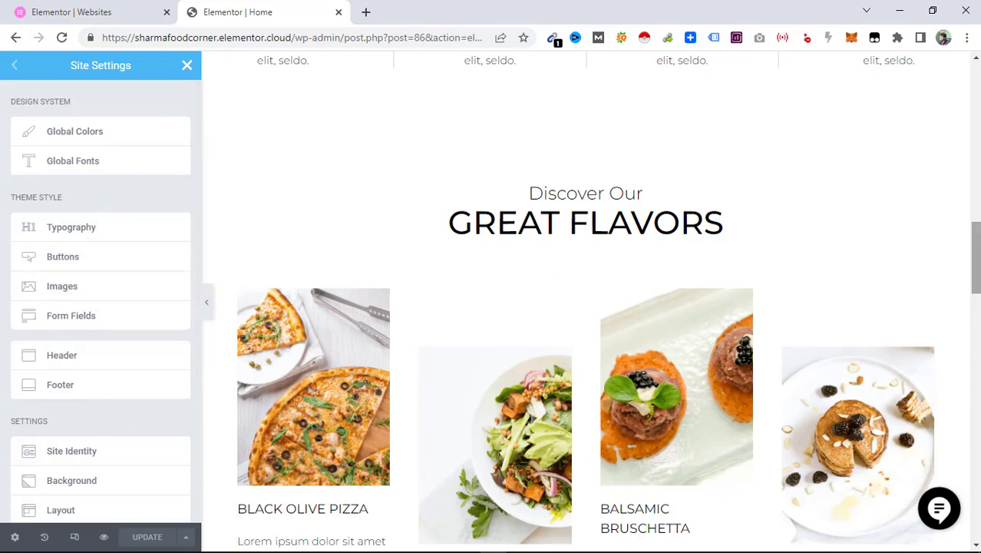
left_click_drag(976, 258, 976, 97)
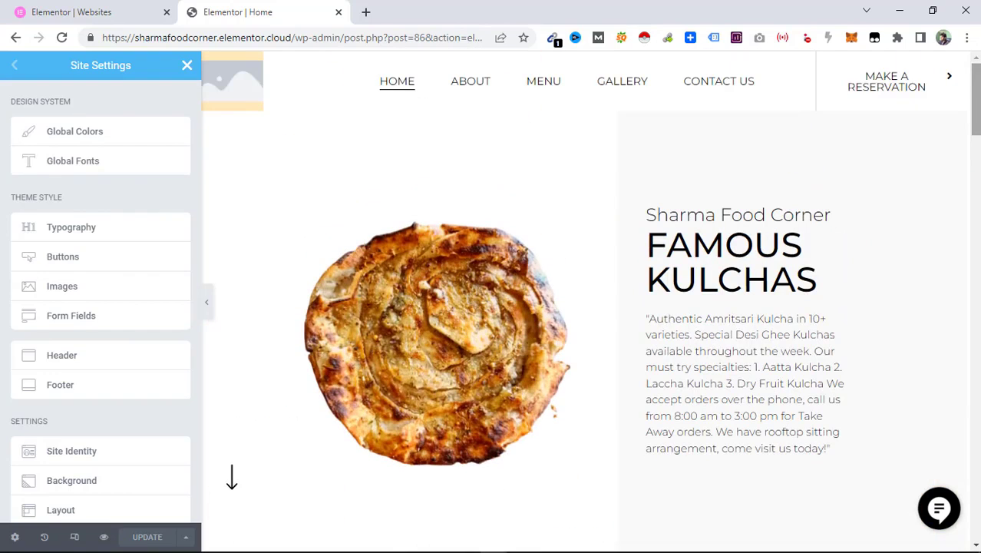
Set the hero image column's background image to sharma-food-corner.png from the media library.
left_click(401, 322)
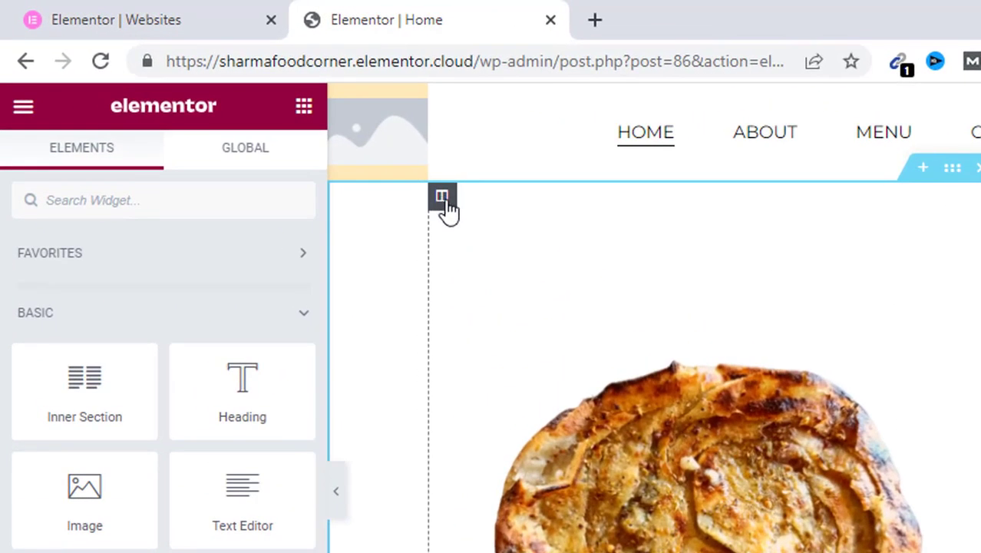
left_click(445, 204)
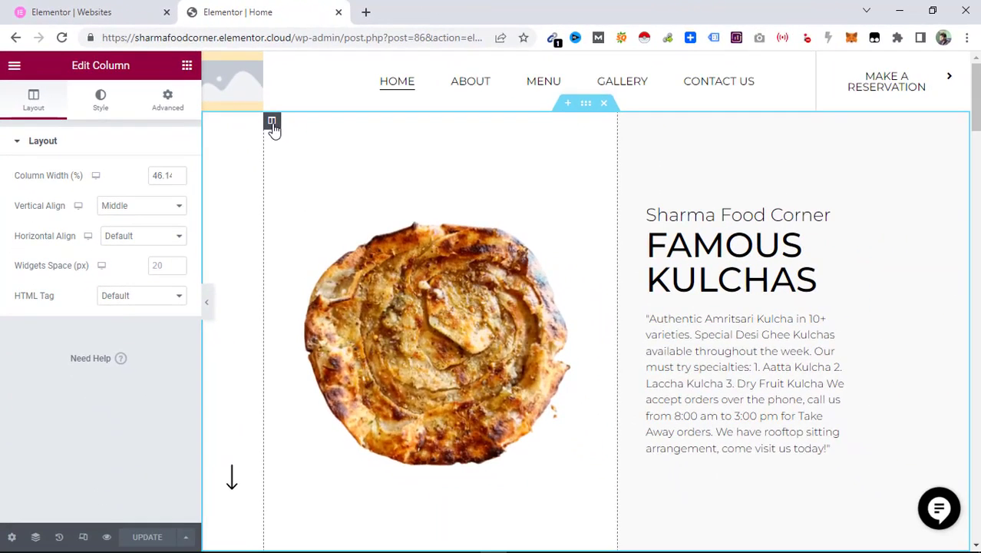
left_click(100, 101)
mouse_move(119, 304)
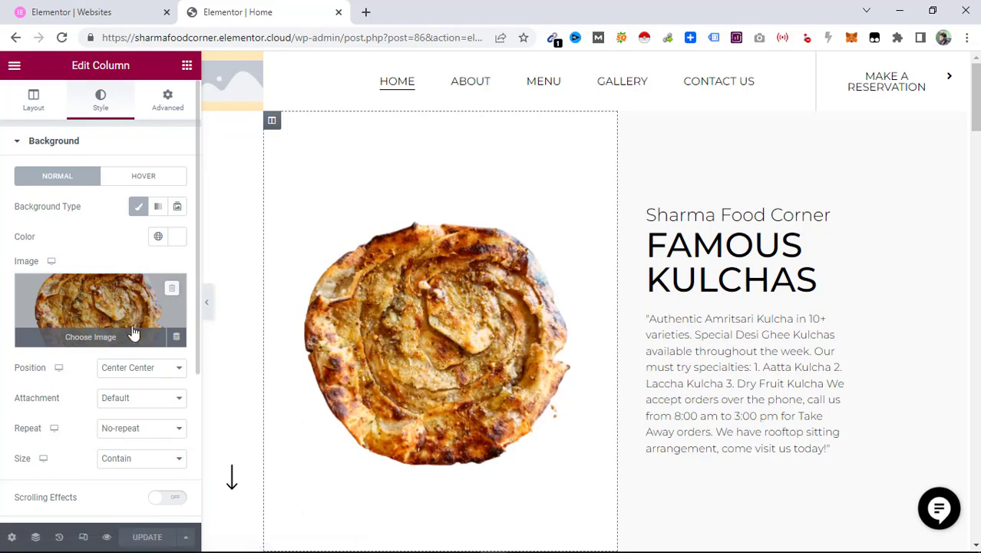
left_click(132, 341)
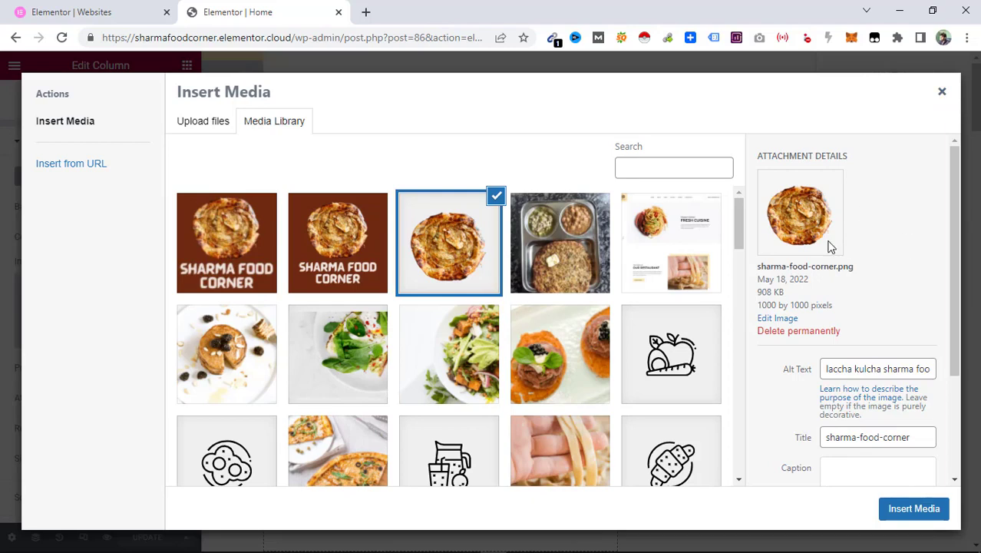
left_click(333, 256)
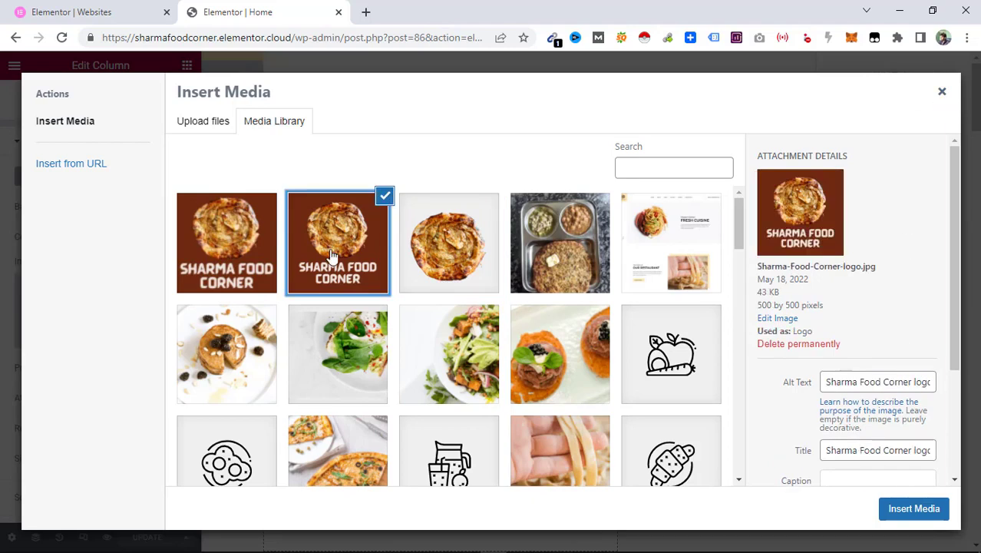
left_click(440, 237)
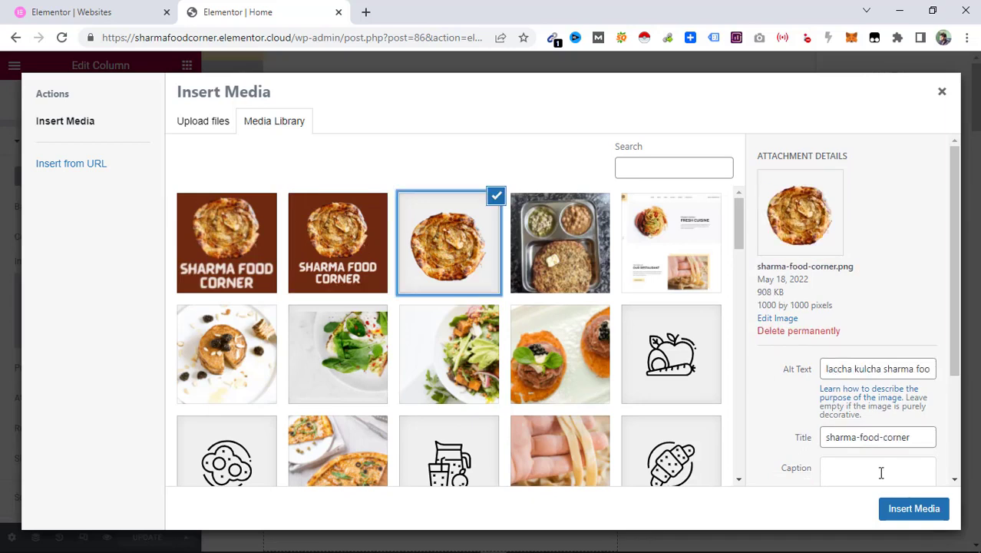
left_click(902, 520)
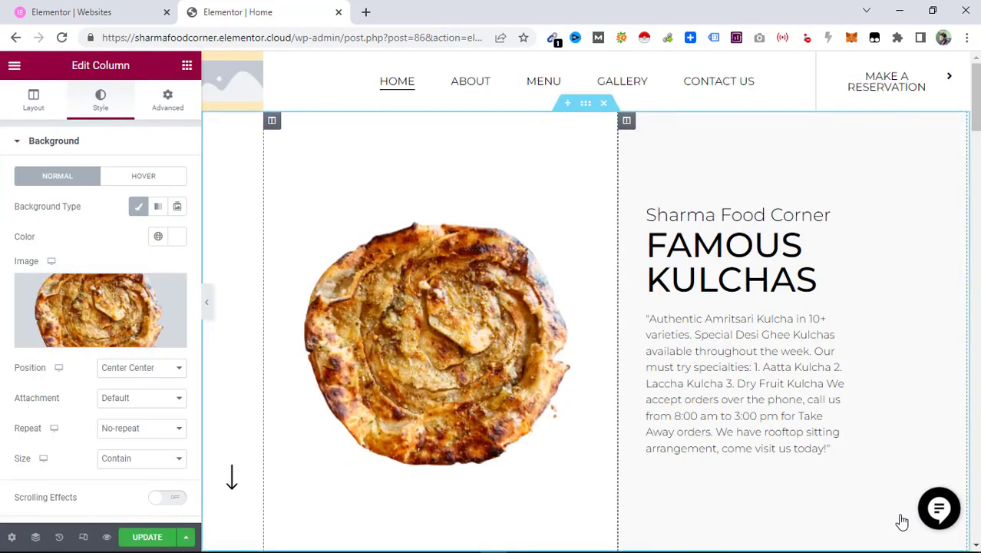
Try retyping the 'Sharma Food Corner' heading text and undo the change.
scroll(493, 428, "down", 1)
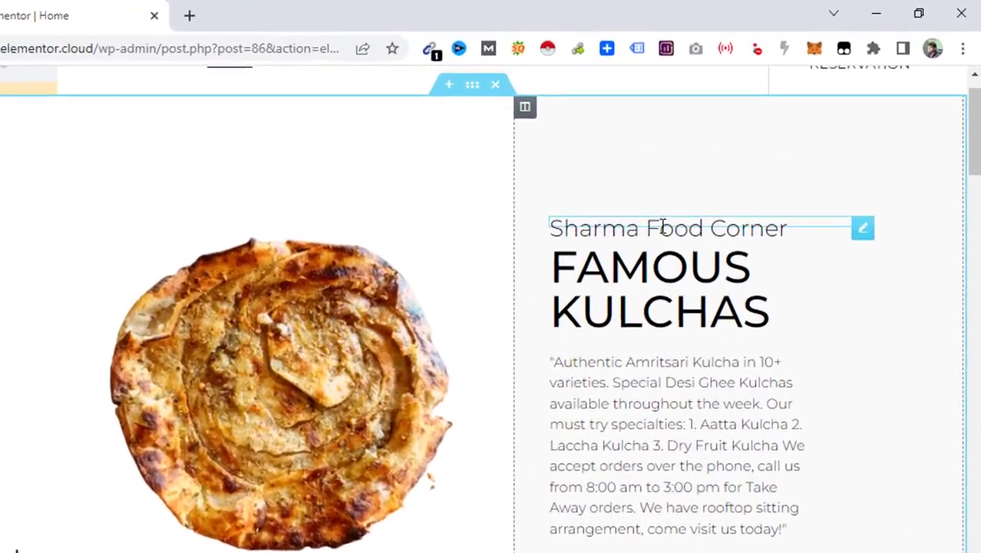
triple_click(734, 176)
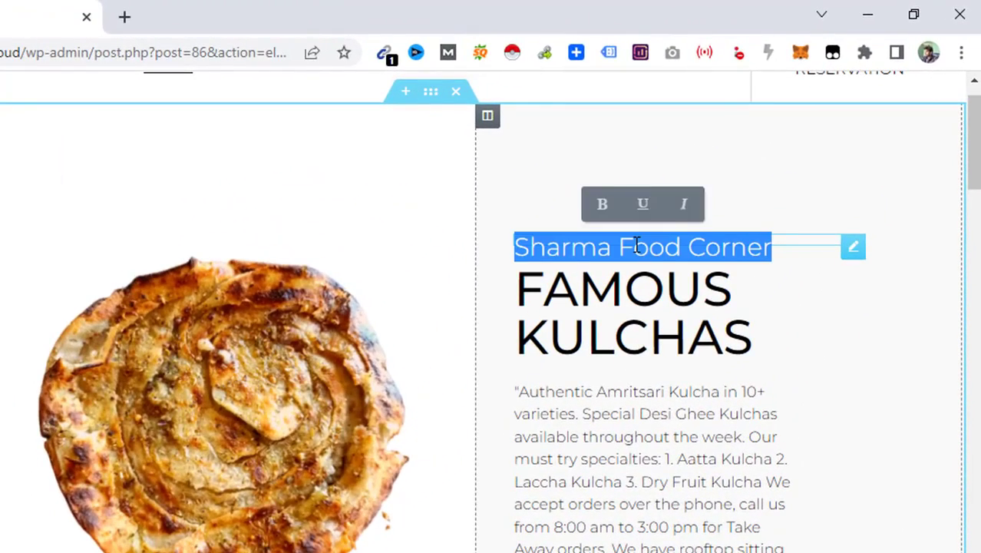
left_click(855, 249)
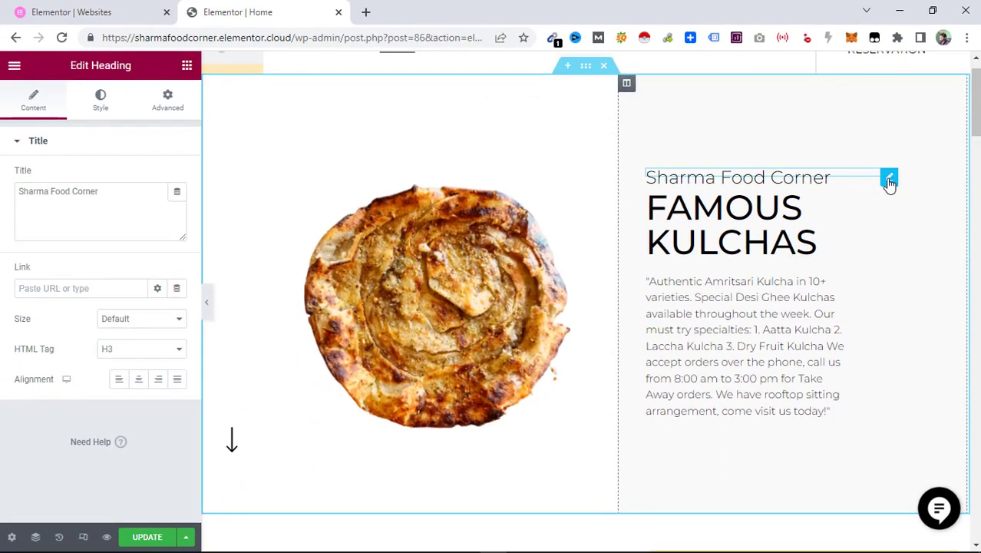
left_click_drag(115, 199, 2, 199)
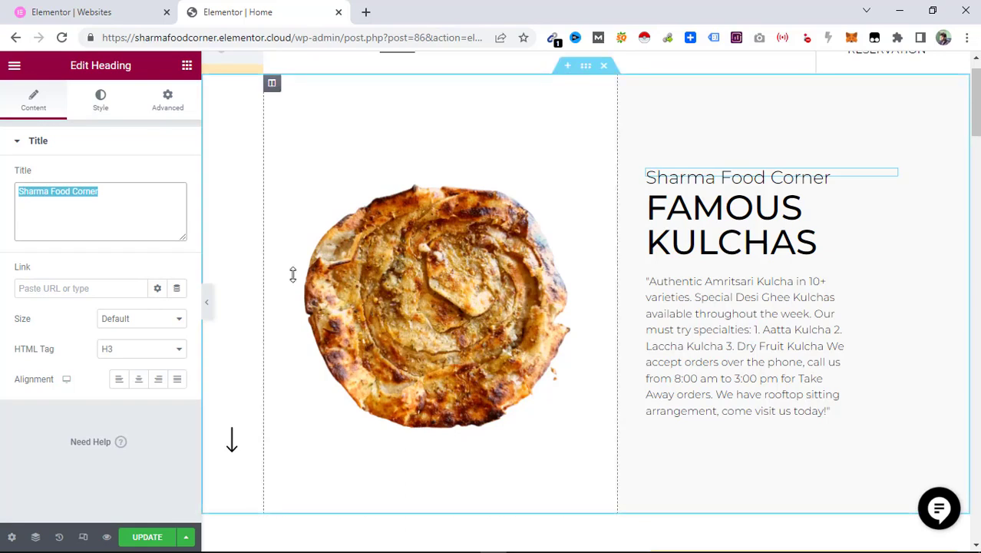
type("ghghghg")
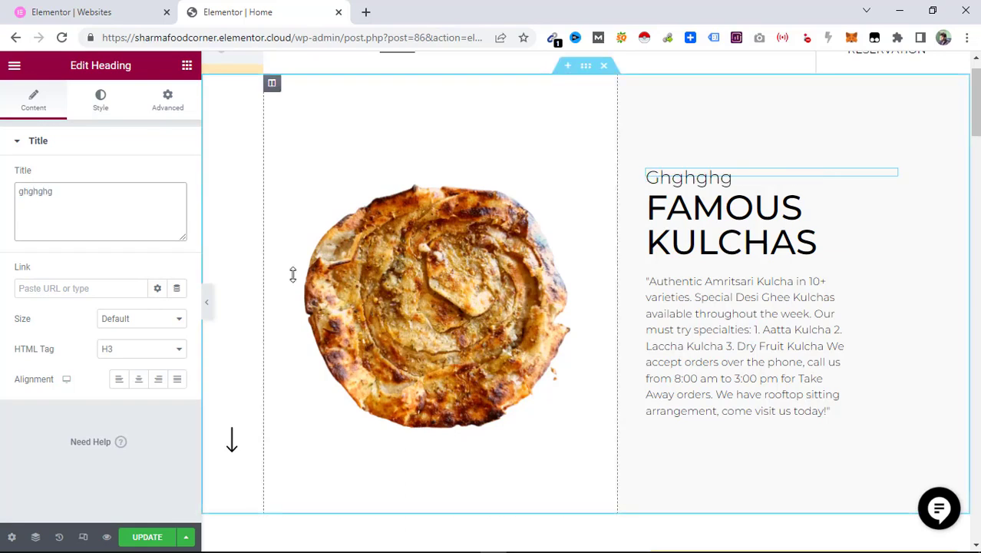
key("BackSpace")
key("BackSpace")
key("ctrl+z")
key("ctrl+z")
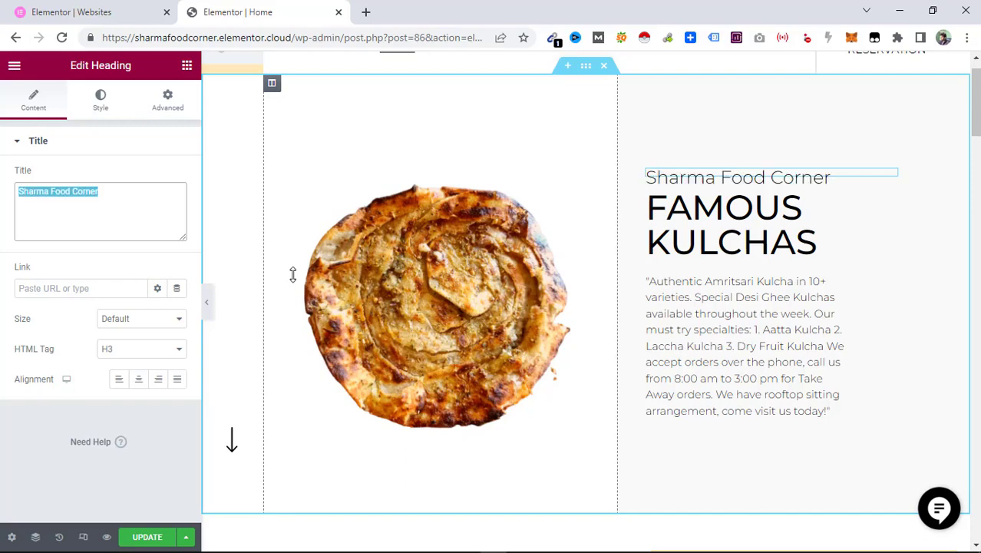
Inspect the HTML tag settings of the 'FAMOUS KULCHAS' and 'Sharma Food Corner' headings.
left_click(672, 215)
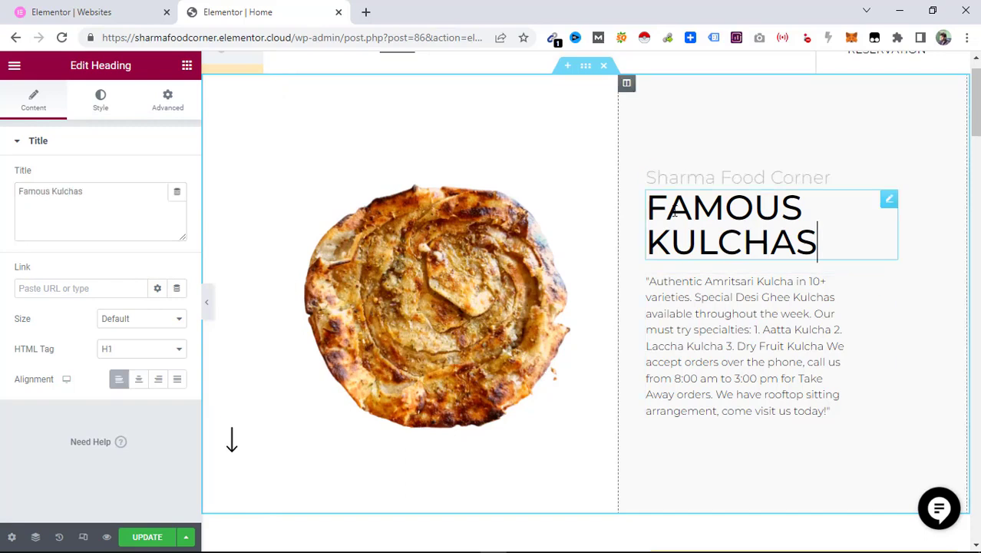
left_click(129, 351)
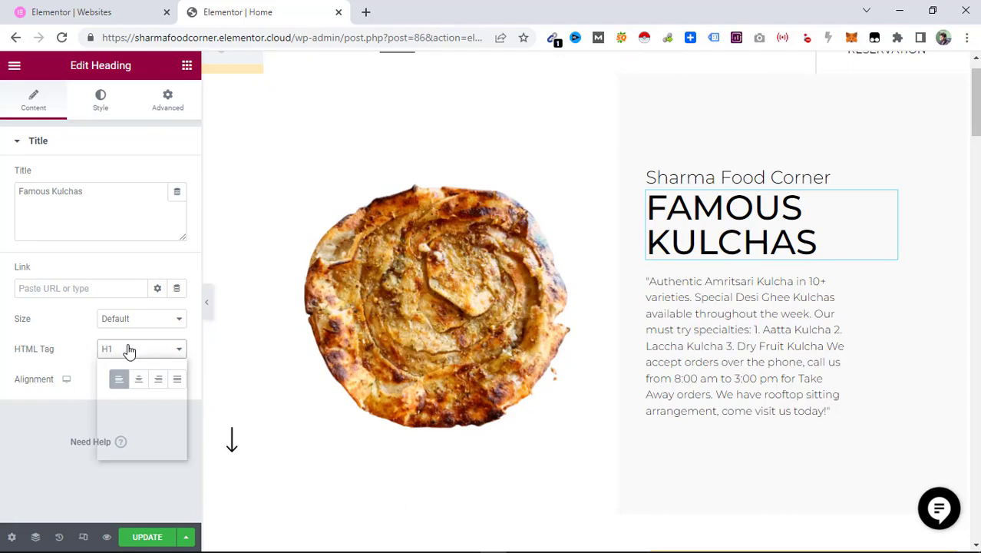
left_click(738, 177)
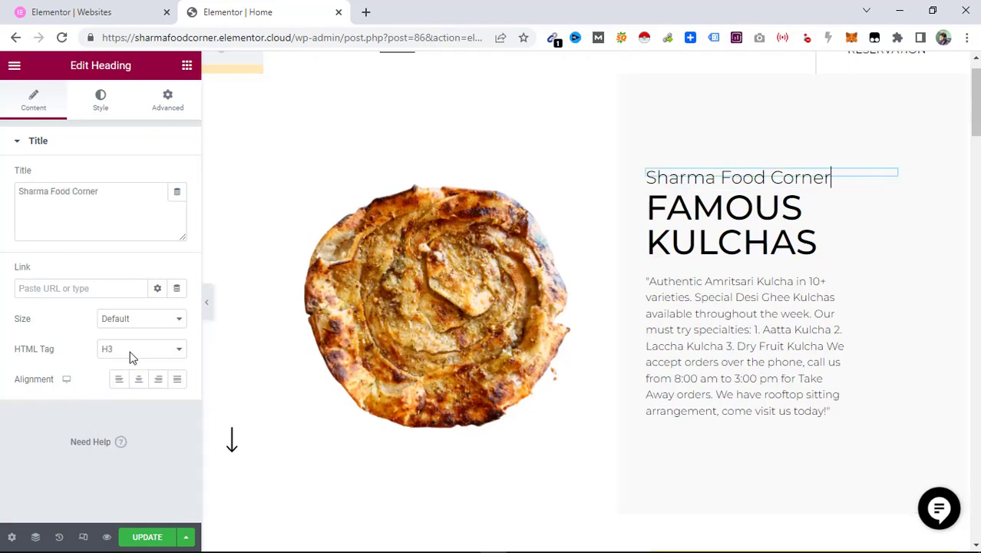
left_click(174, 350)
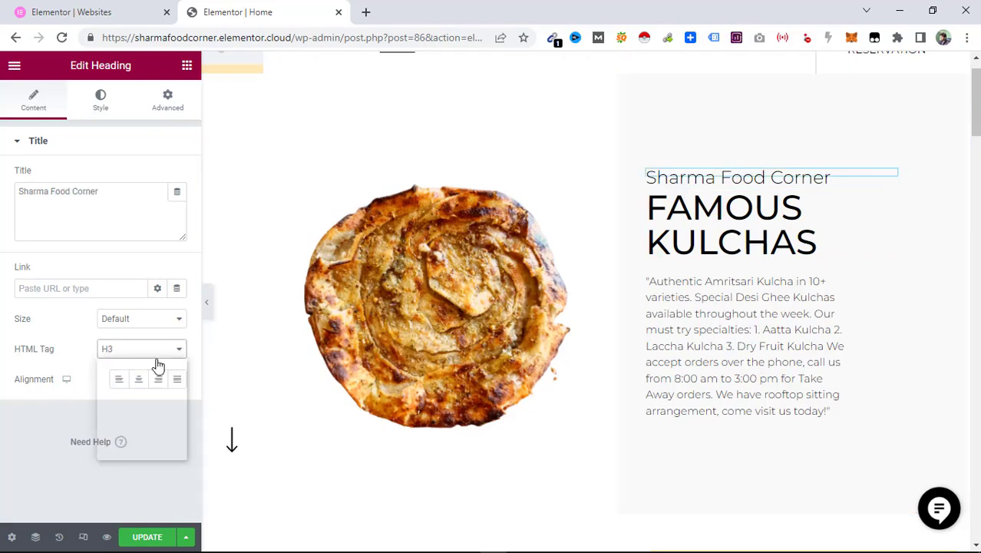
left_click(127, 375)
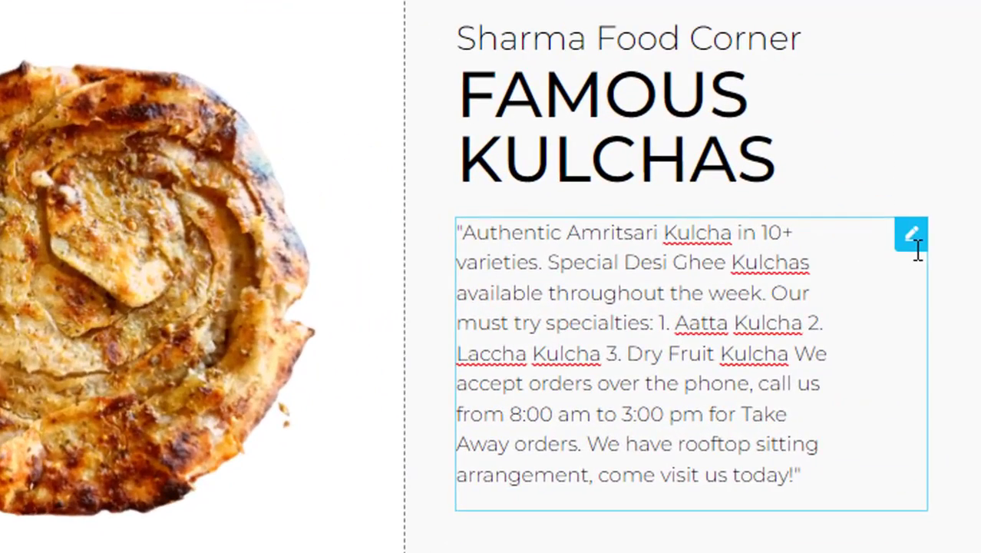
Review the description paragraph in its text editor and update the page.
left_click(913, 237)
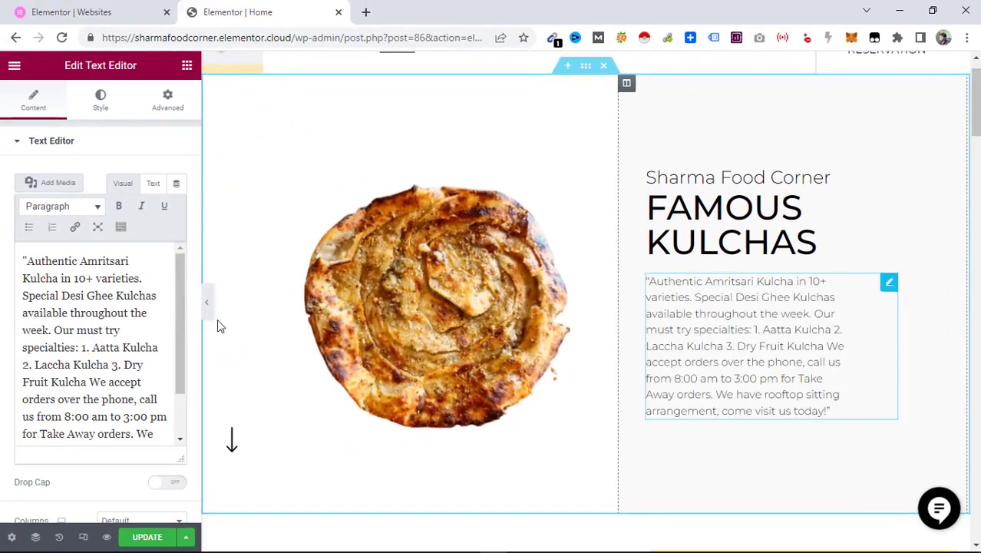
mouse_move(176, 295)
left_mouse_down()
mouse_move(172, 366)
mouse_move(176, 304)
left_mouse_up()
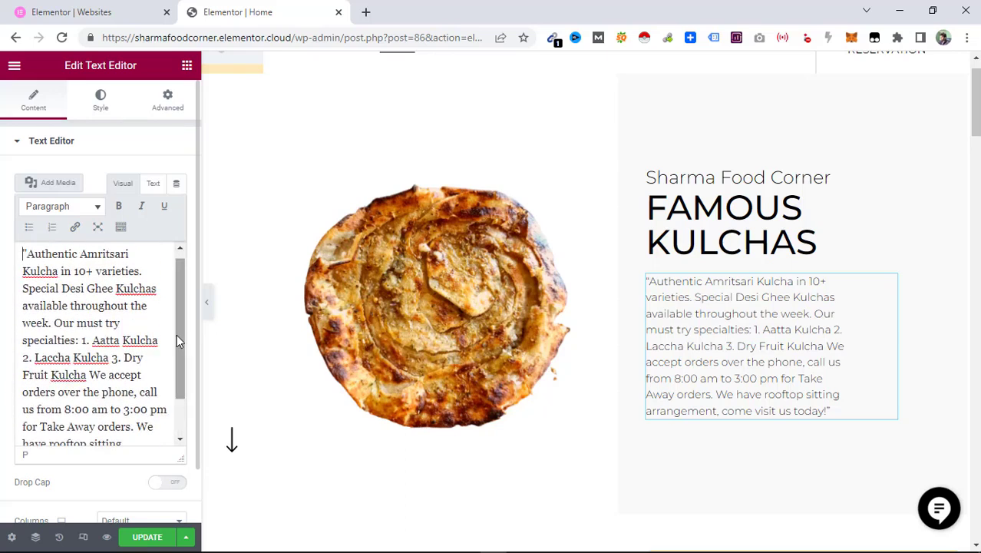
left_click(144, 537)
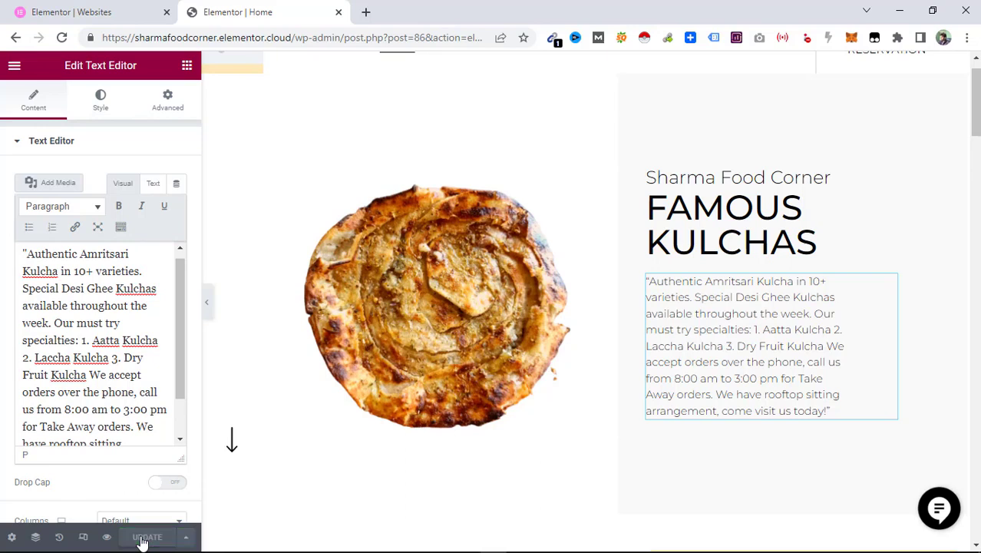
Open the navigation menu's Menus screen, remove the Menu and Gallery items from Menu 1, and save it.
scroll(656, 92, "up", 1)
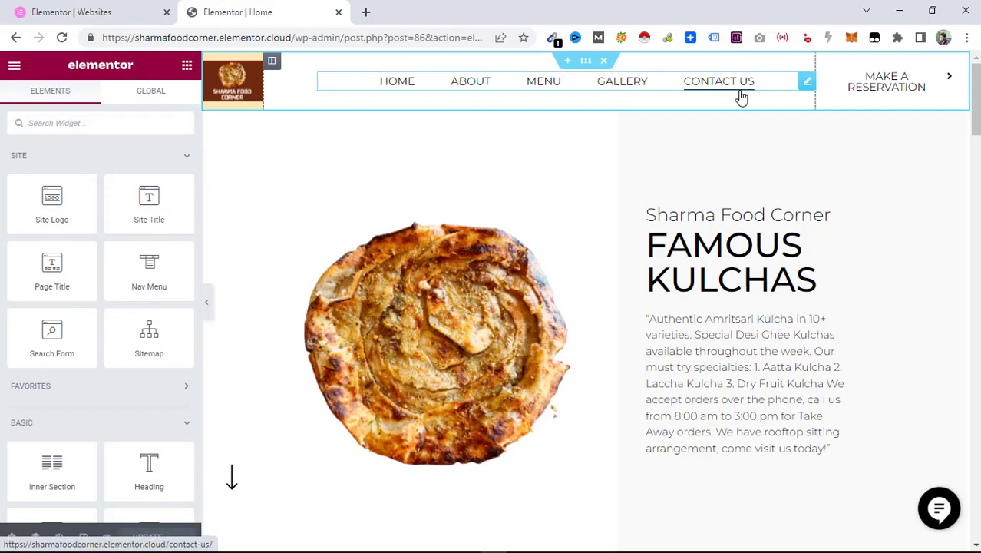
left_click(807, 82)
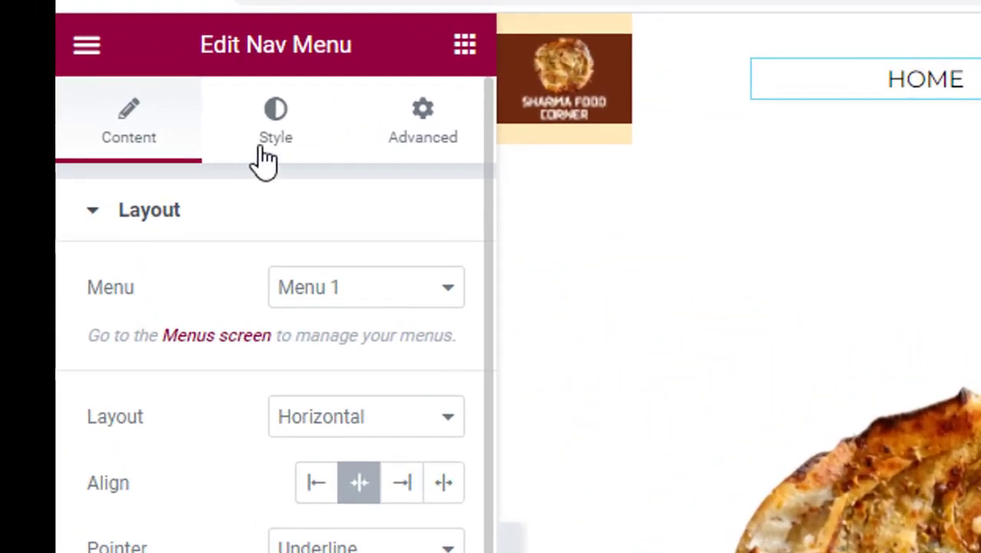
left_click(221, 343)
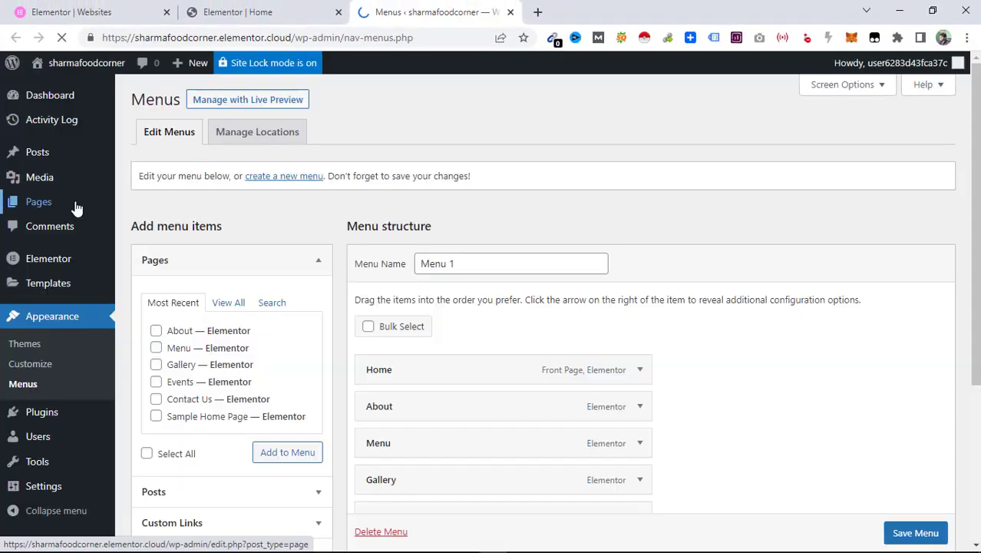
scroll(972, 201, "down", 2)
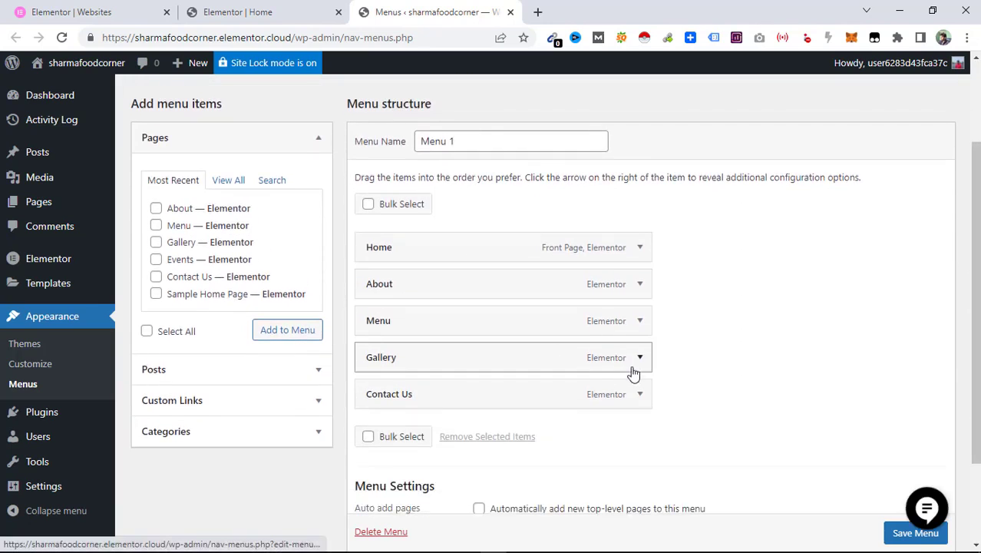
left_click(640, 321)
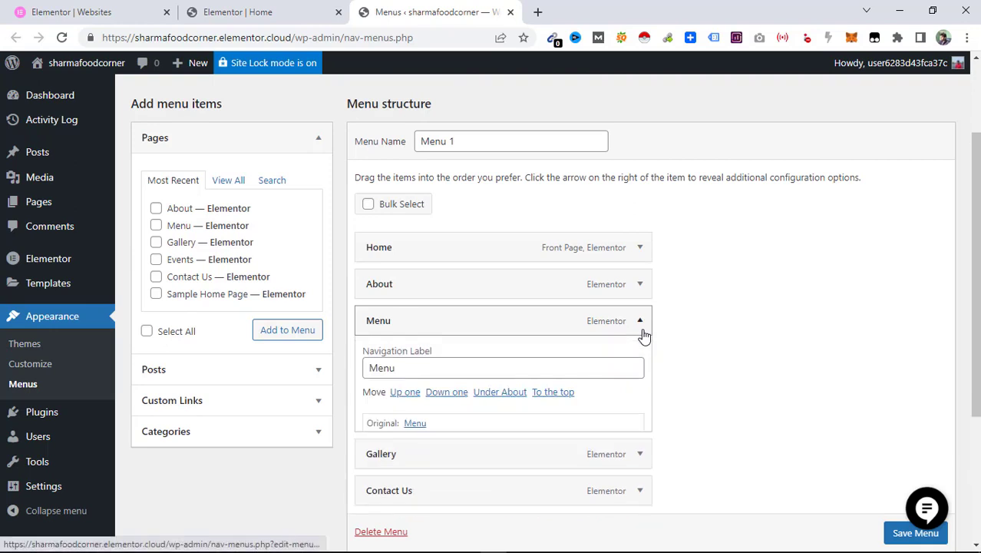
left_click(379, 453)
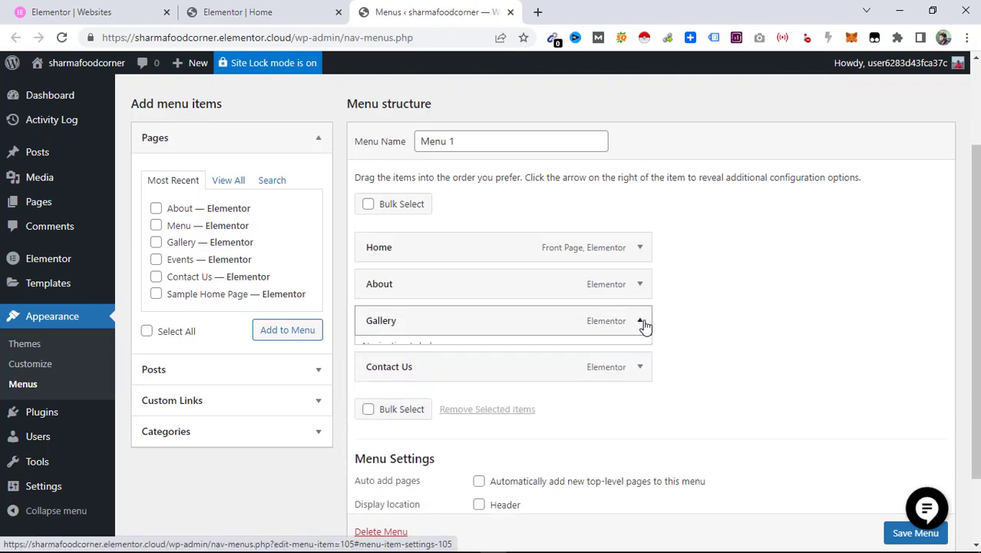
left_click(641, 322)
left_click(379, 454)
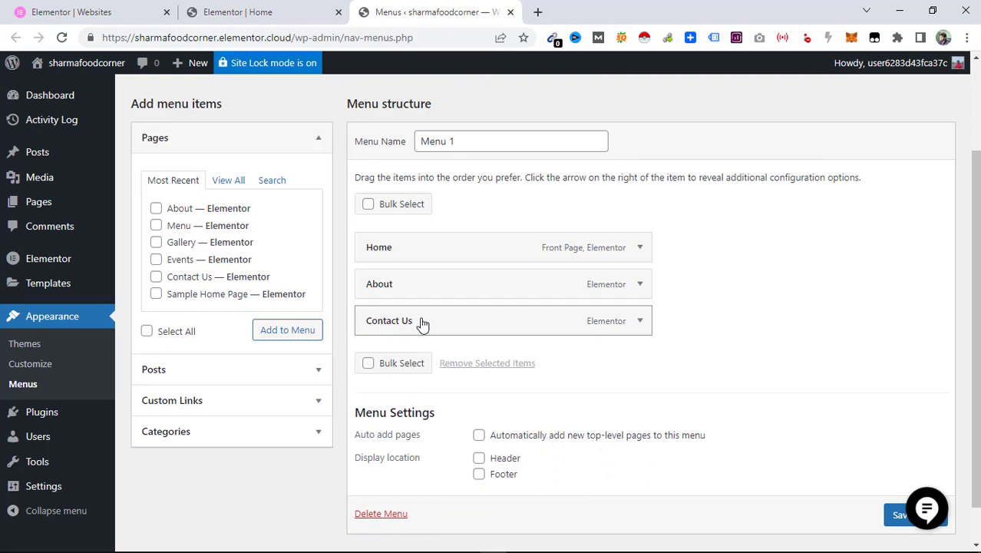
scroll(935, 398, "down", 1)
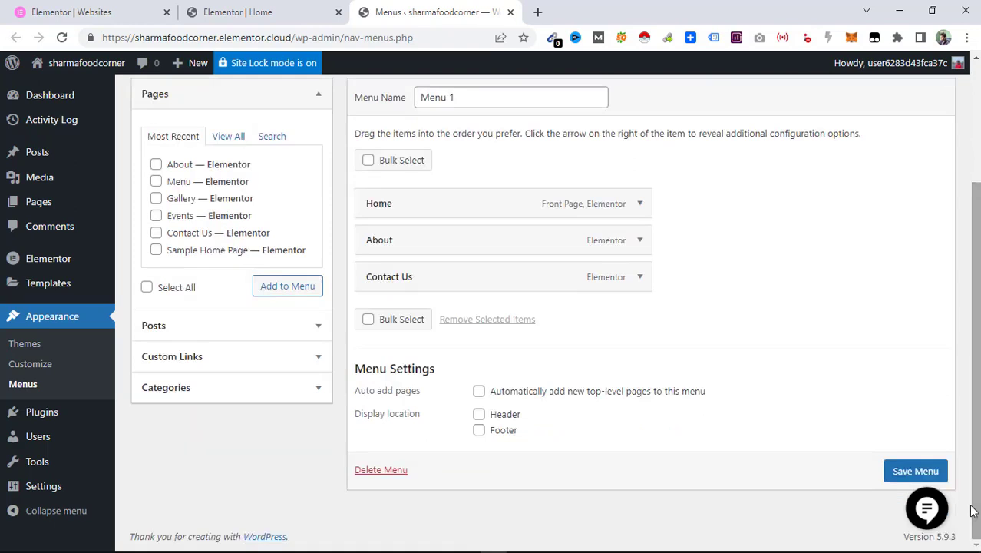
left_click(916, 474)
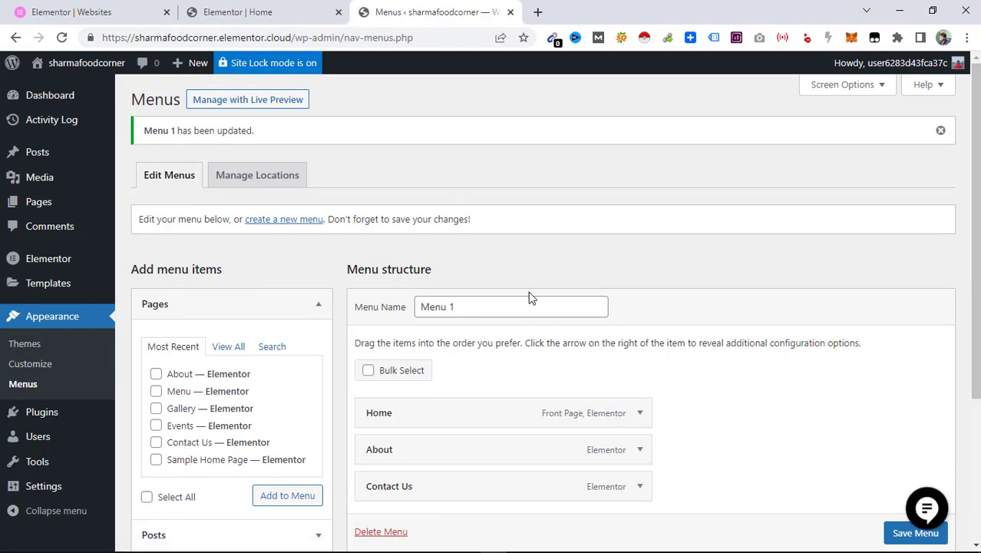
Activate the Smush plugin and return to the Elementor editor tab.
left_click(48, 417)
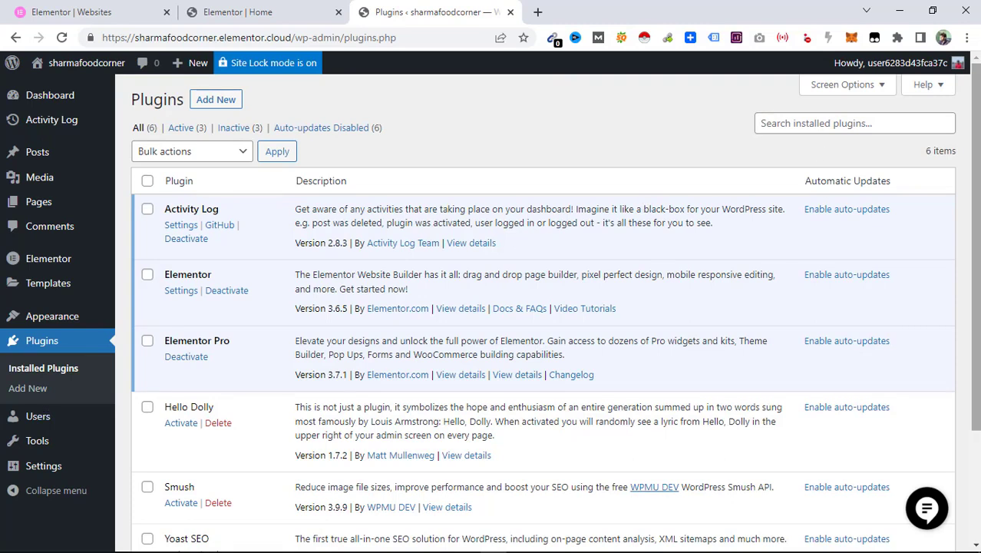
scroll(978, 223, "down", 3)
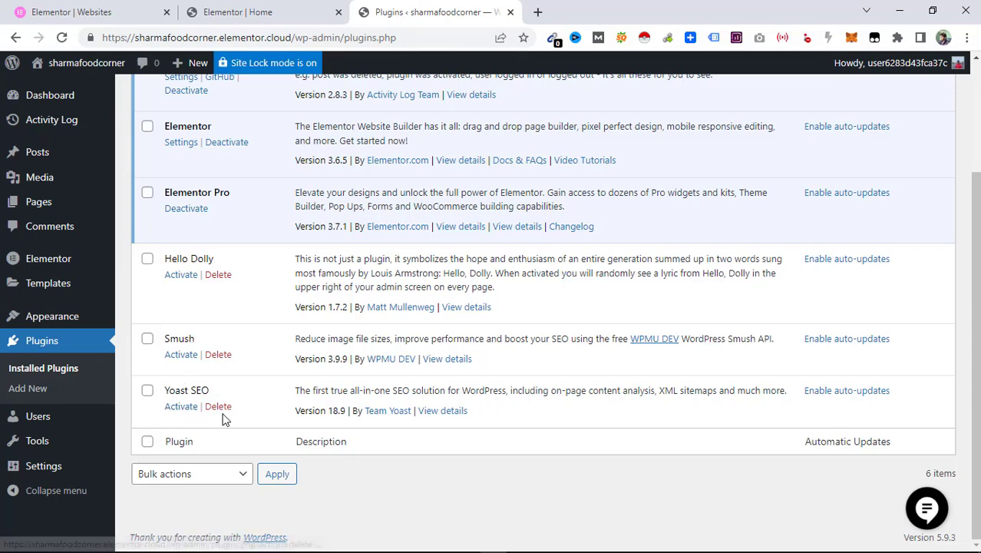
left_click(176, 357)
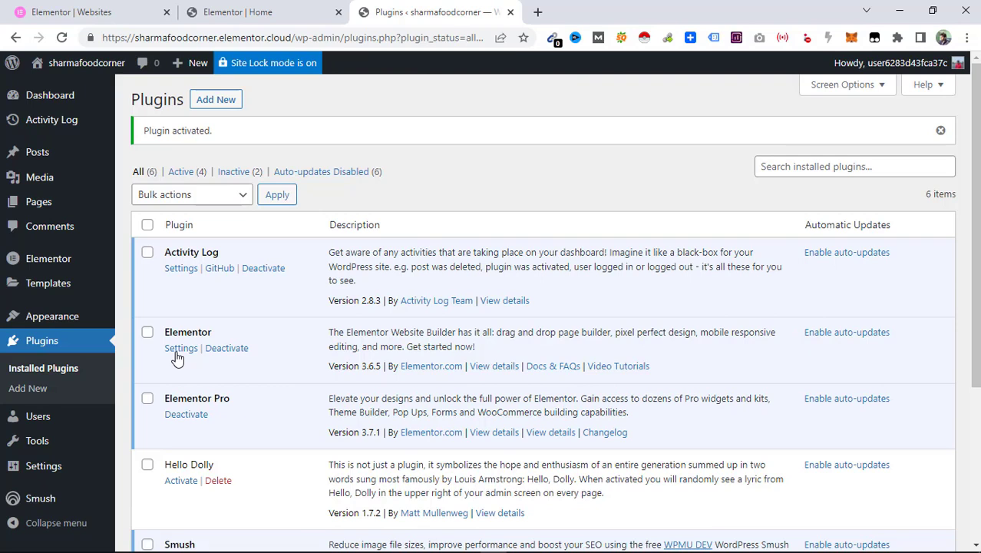
scroll(177, 358, "down", 3)
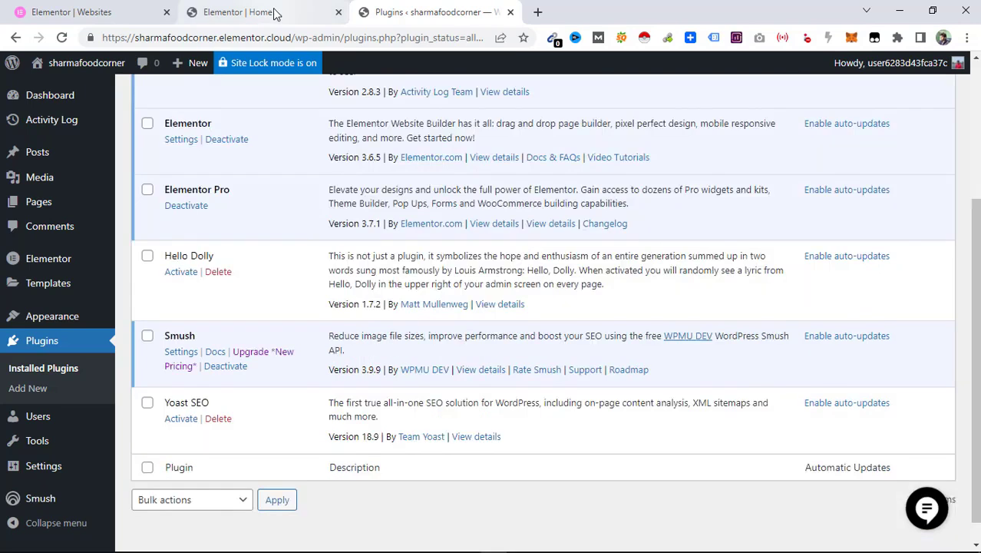
left_click(254, 12)
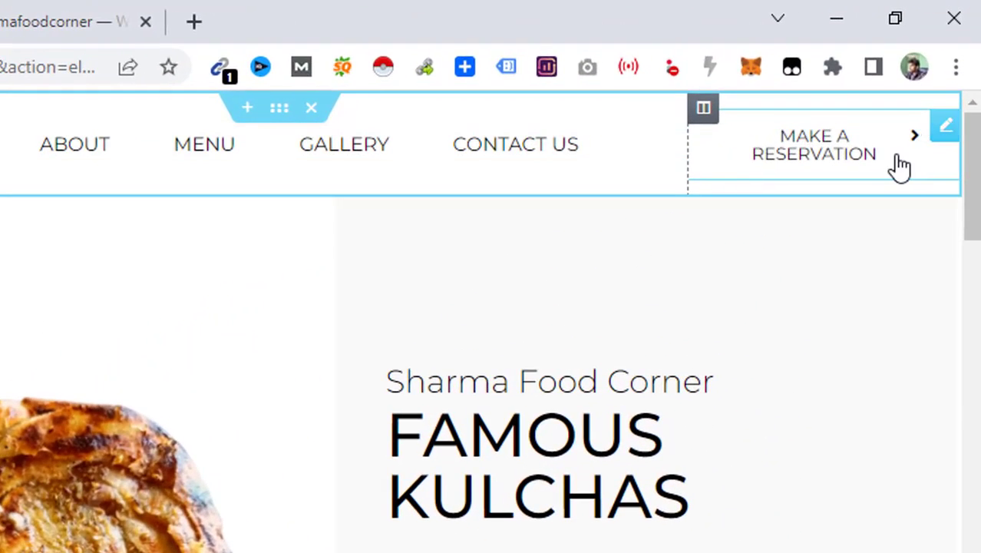
Delete the header's Make a Reservation button.
right_click(934, 94)
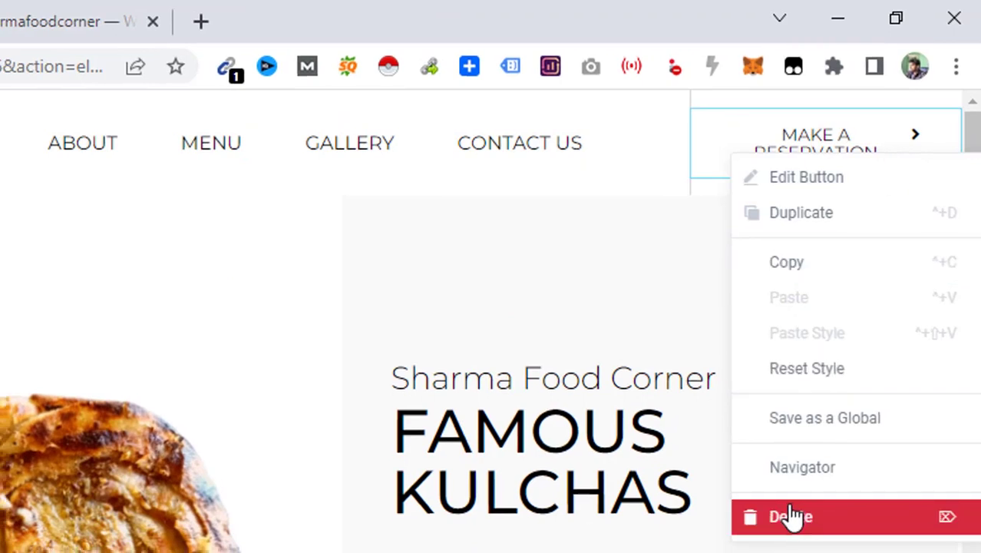
left_click(791, 517)
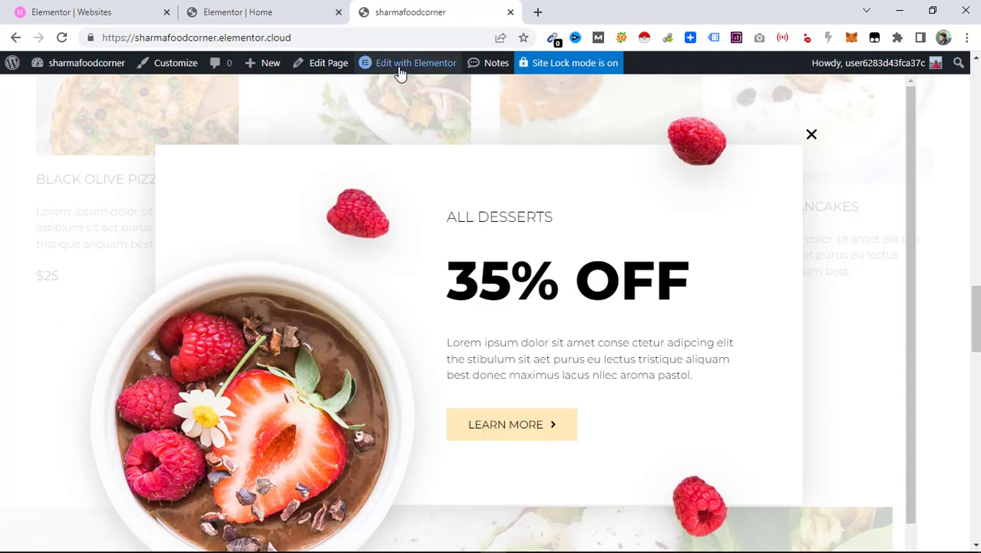
Open the Discount Popup in Elementor and replace its dessert image with the atta kulcha dry fruit image, pasting its alt text.
mouse_move(401, 72)
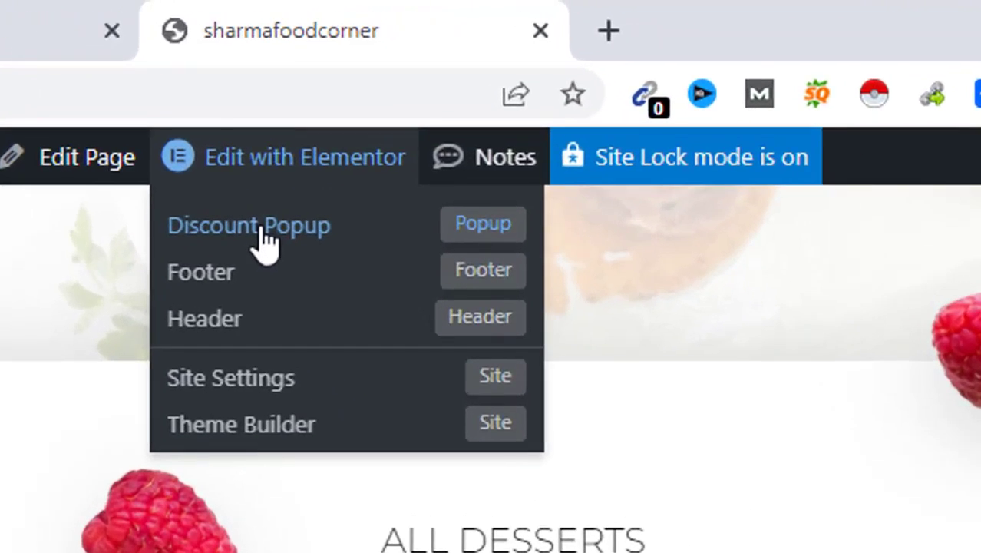
left_click(398, 92)
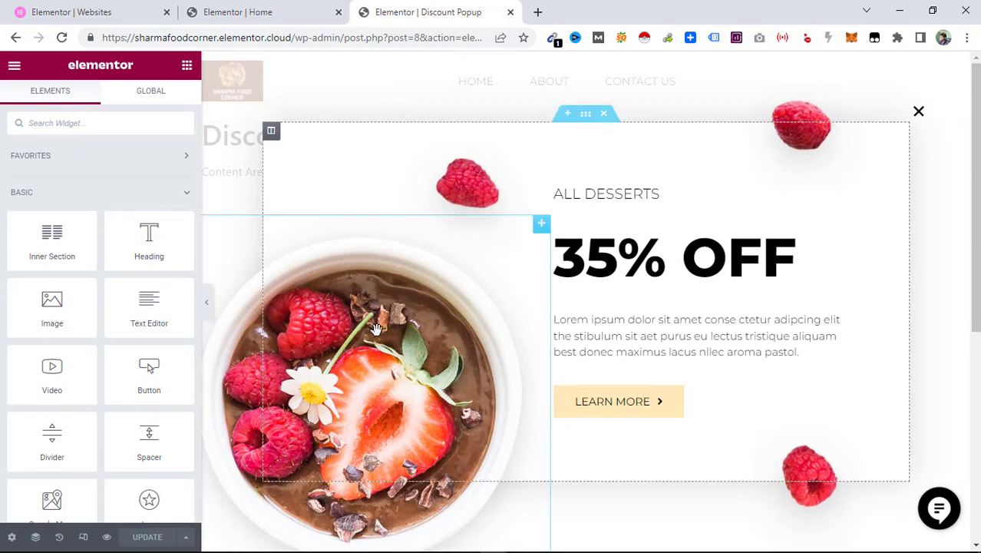
left_click(365, 355)
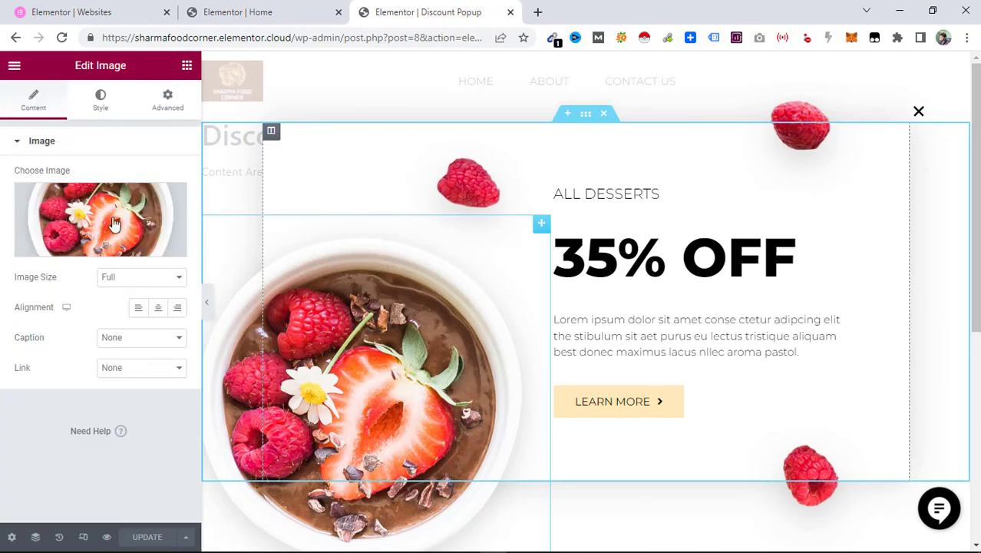
left_click(90, 247)
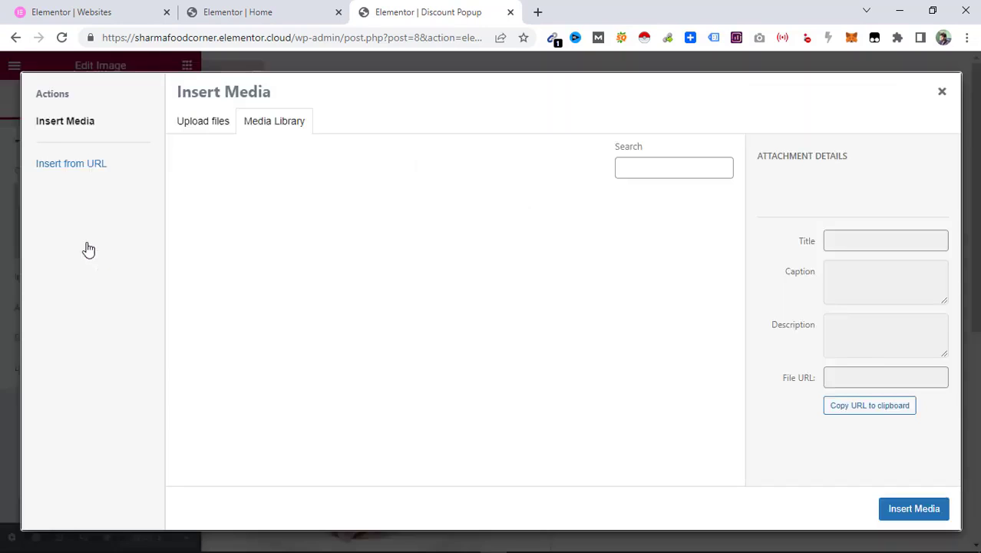
left_click(202, 121)
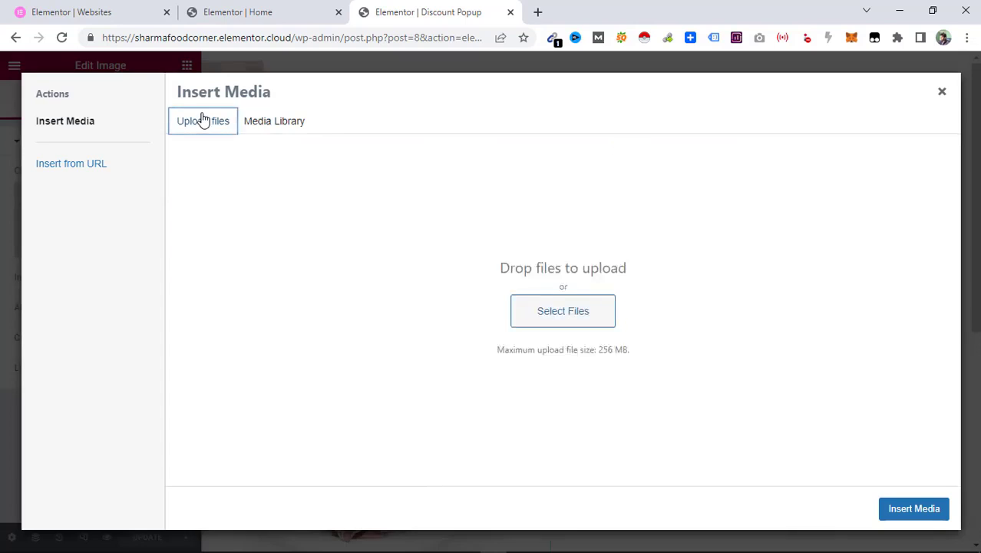
left_click(563, 308)
left_click(477, 284)
left_click(498, 427)
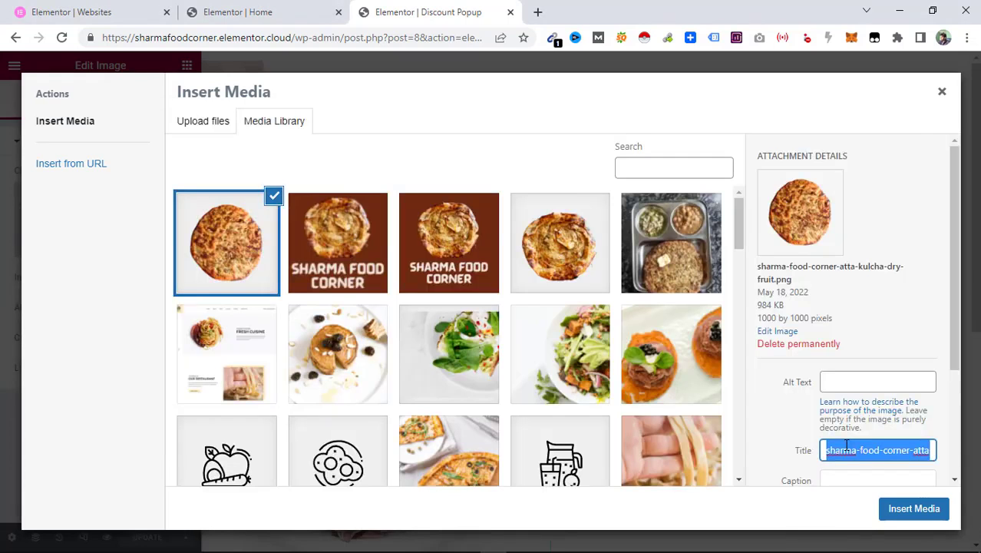
left_click(838, 376)
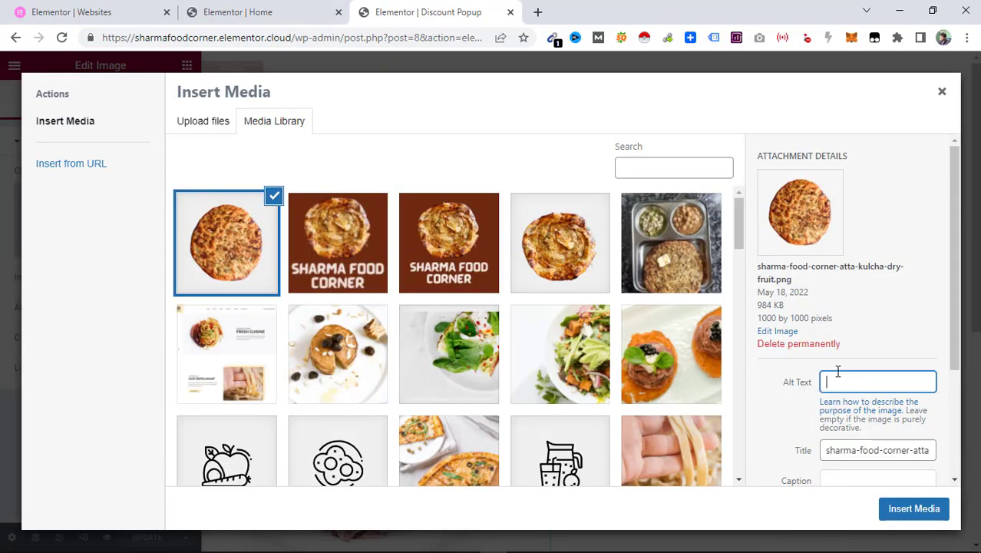
type("sharma-food-corner-atta-kulcha-dry-fruit")
left_click(906, 516)
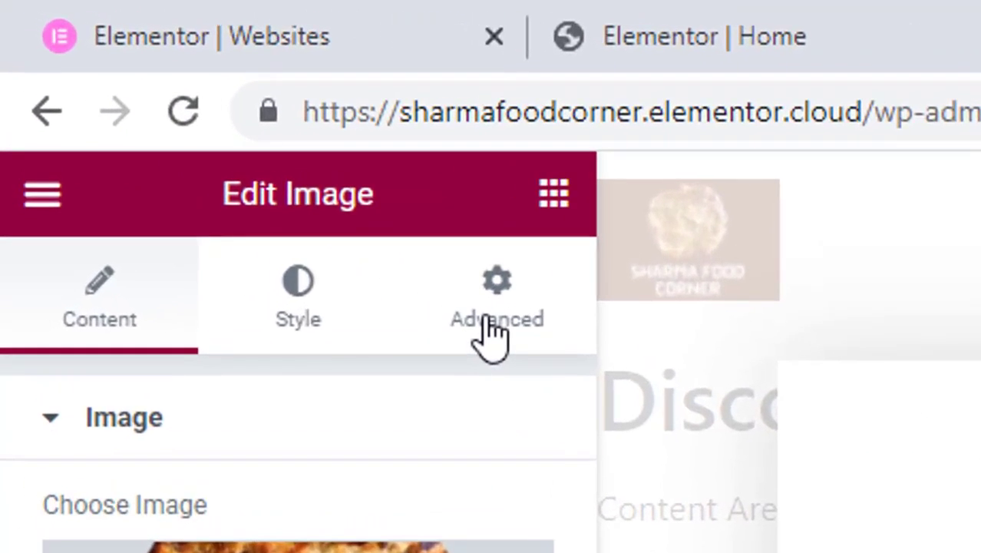
Unlink the popup image's margin values and adjust its bottom margin in the advanced layout settings.
left_click(468, 307)
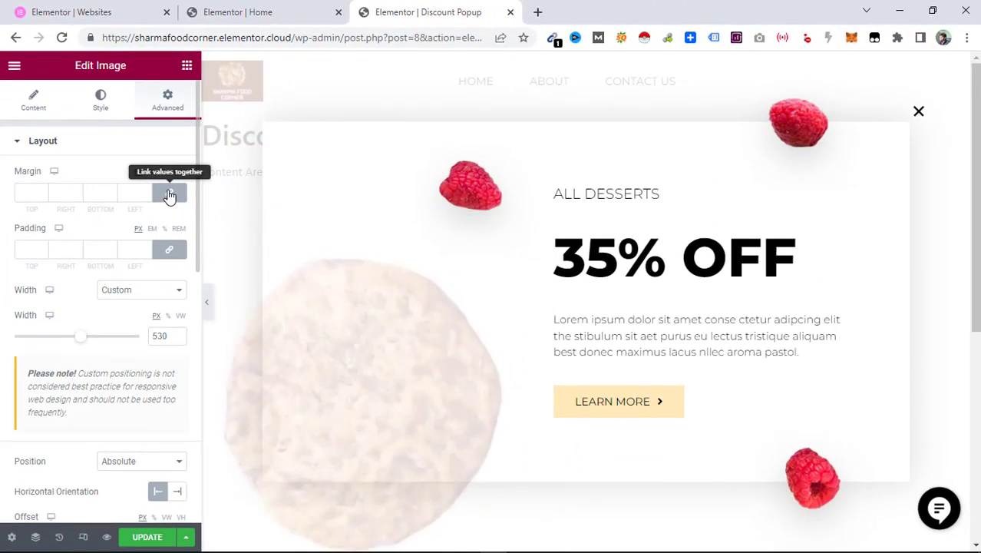
left_click(181, 207)
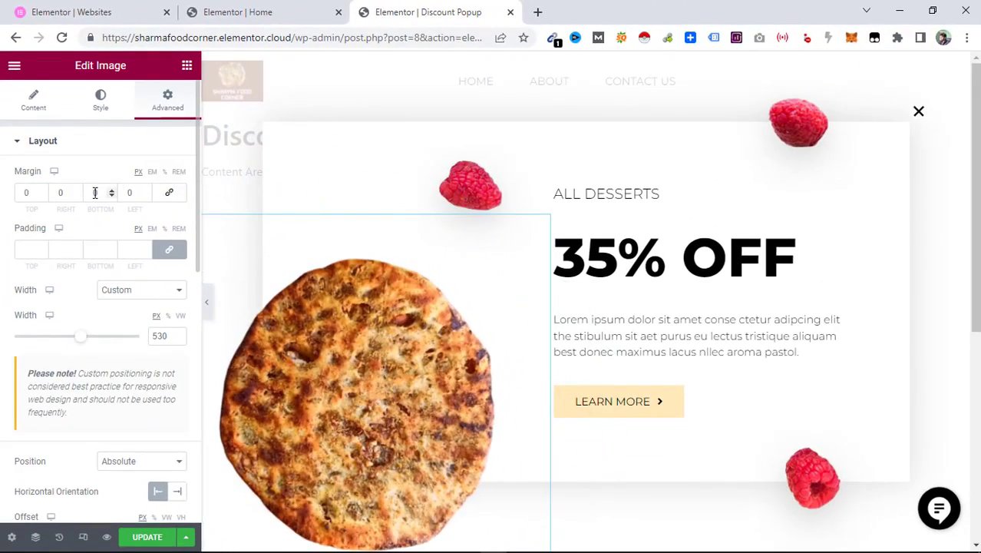
left_click(111, 193)
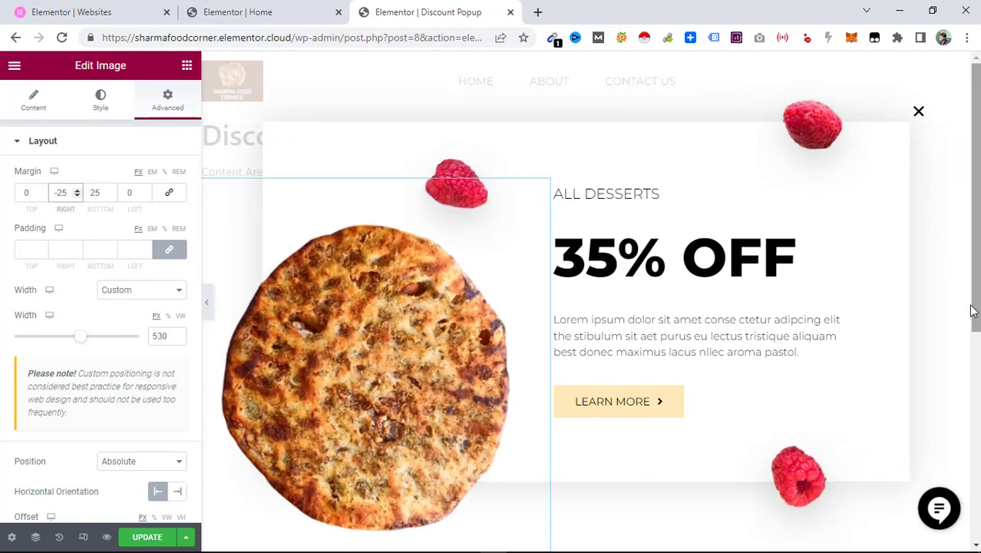
Change the popup's main heading to 10% OFF.
left_click(702, 278)
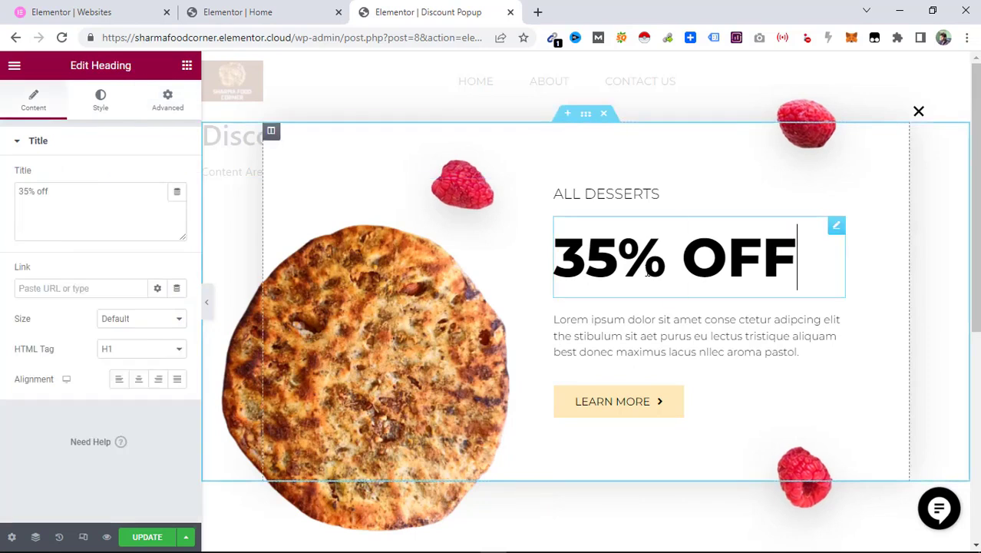
left_click(618, 257)
left_click_drag(618, 257, 563, 248)
type("10")
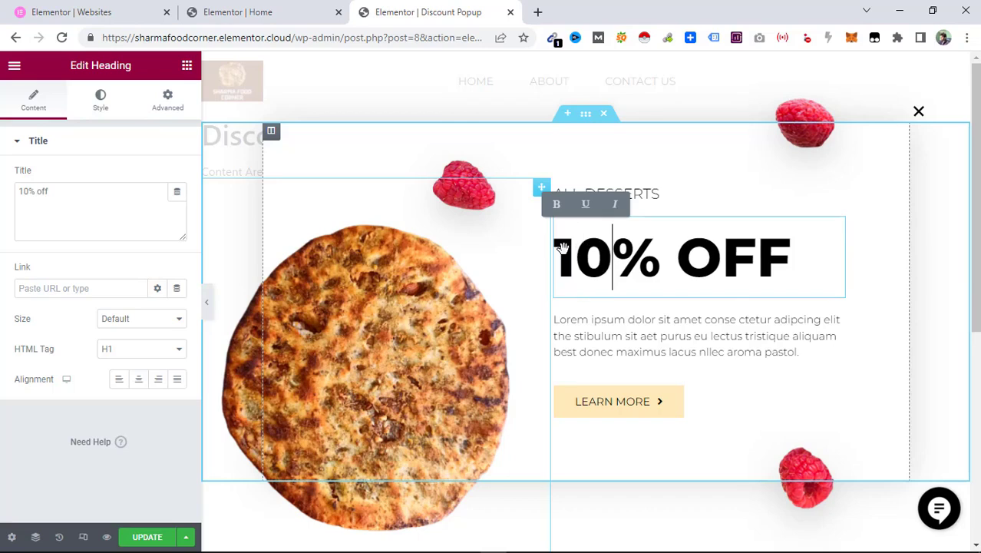
Replace the popup's All Desserts subheading with On All Items.
left_click(660, 195)
triple_click(662, 194)
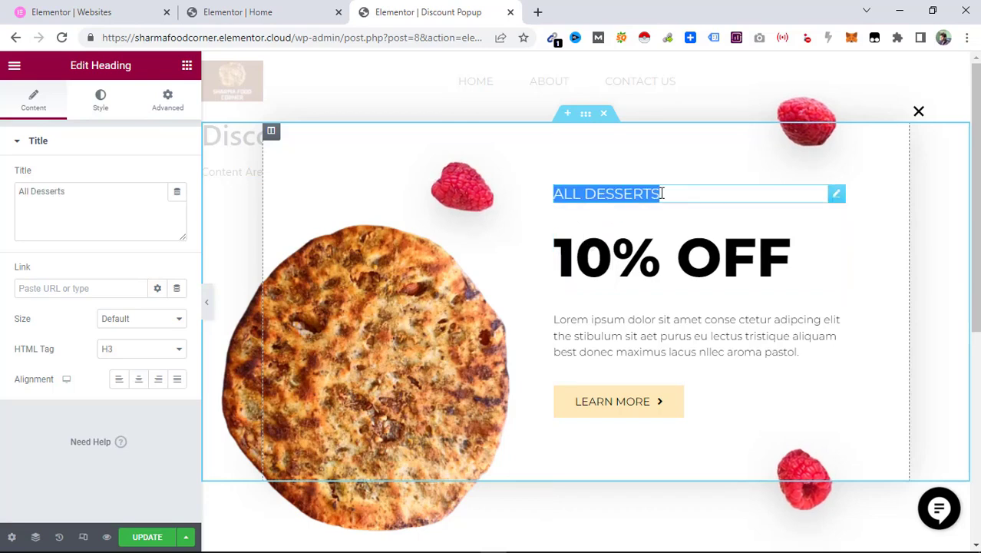
type("On ")
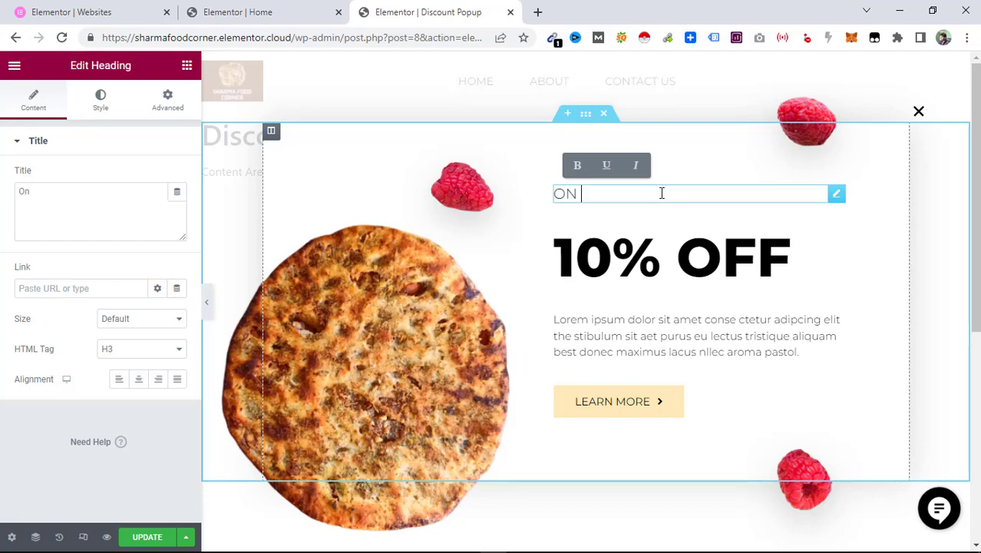
type("All I")
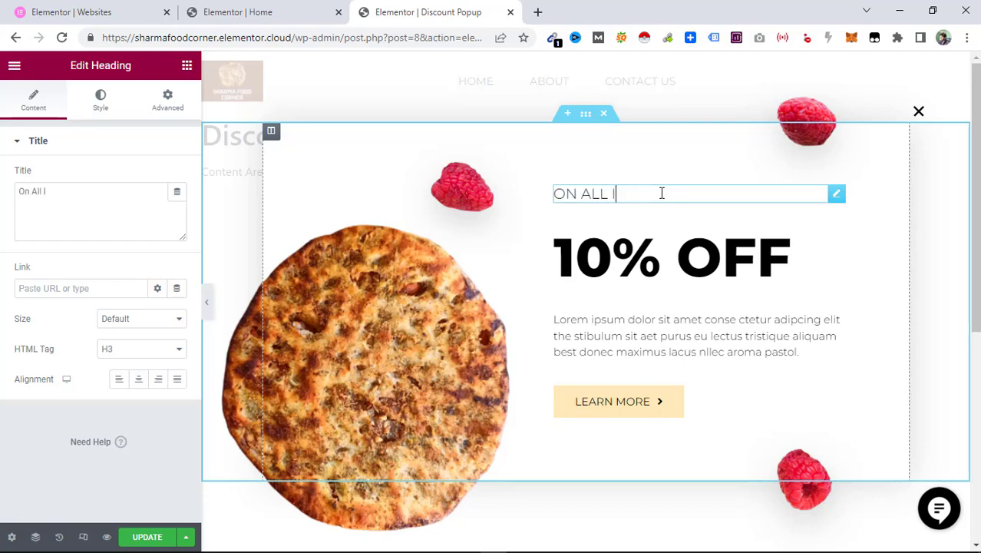
type("tems")
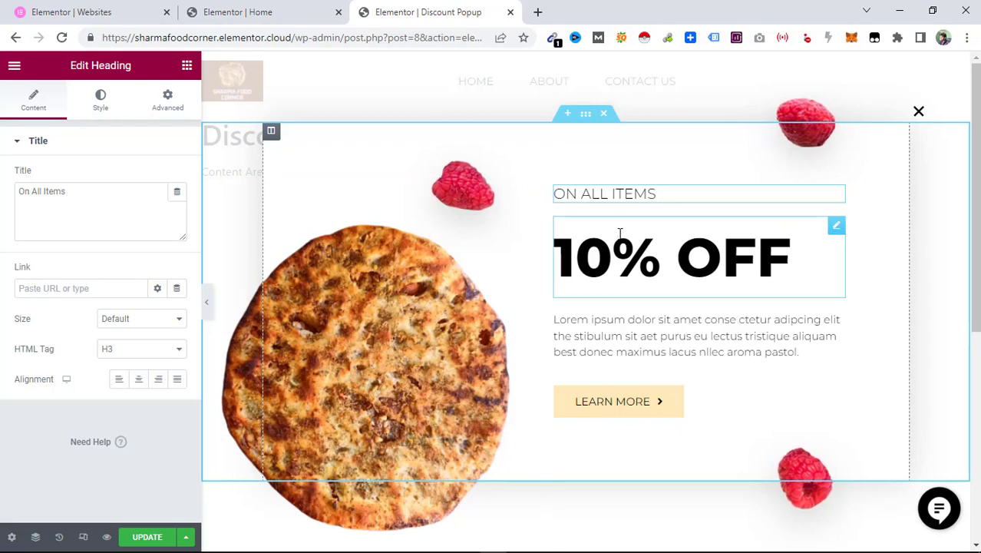
Delete the raspberry decoration images from the popup.
left_click(482, 198)
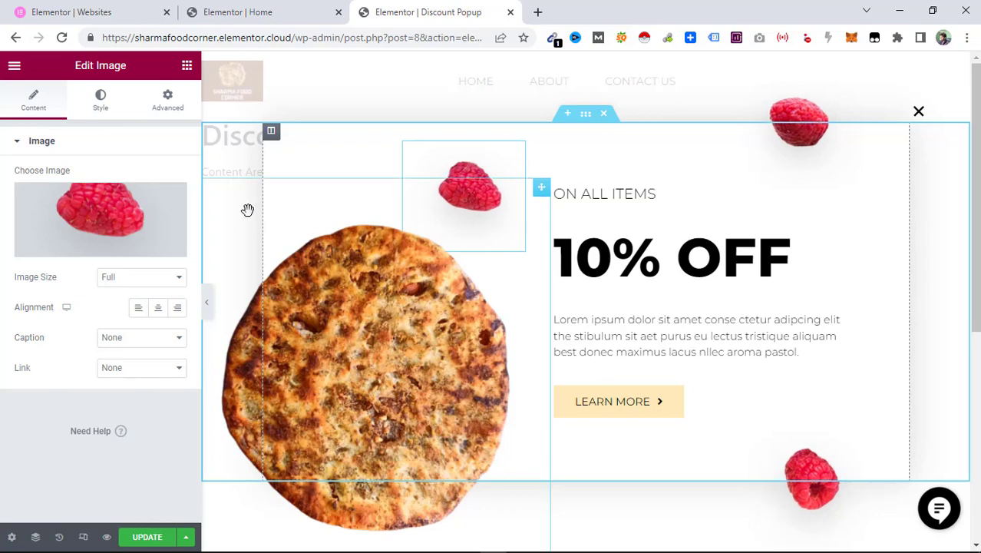
right_click(504, 164)
left_click(540, 370)
right_click(822, 484)
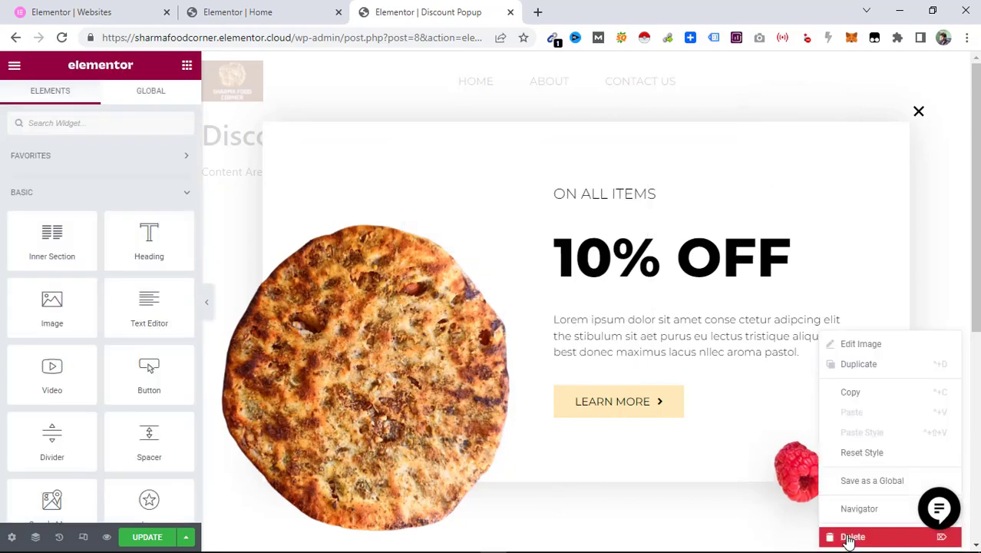
left_click(850, 538)
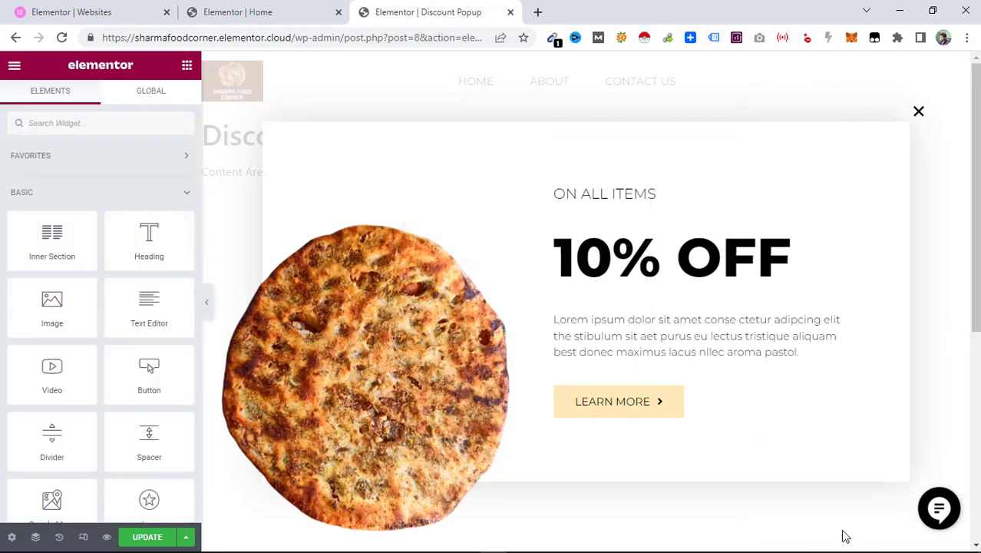
Set the popup's Learn More button link to #.
left_click(630, 330)
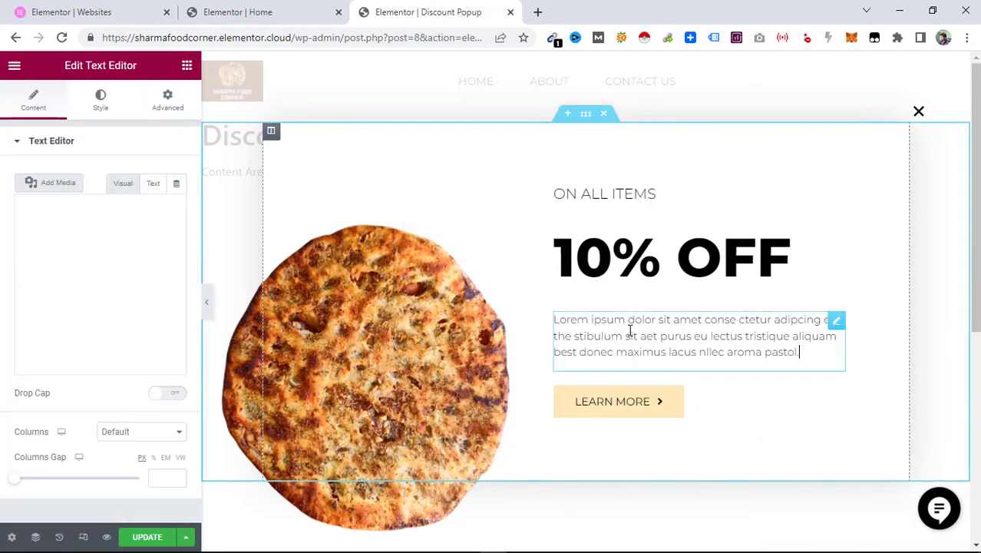
left_click(660, 414)
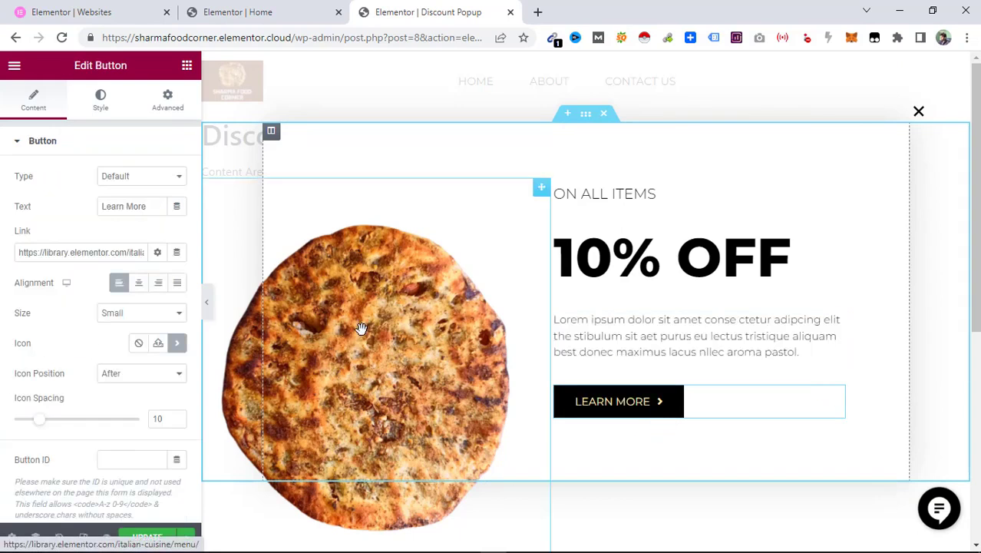
triple_click(87, 254)
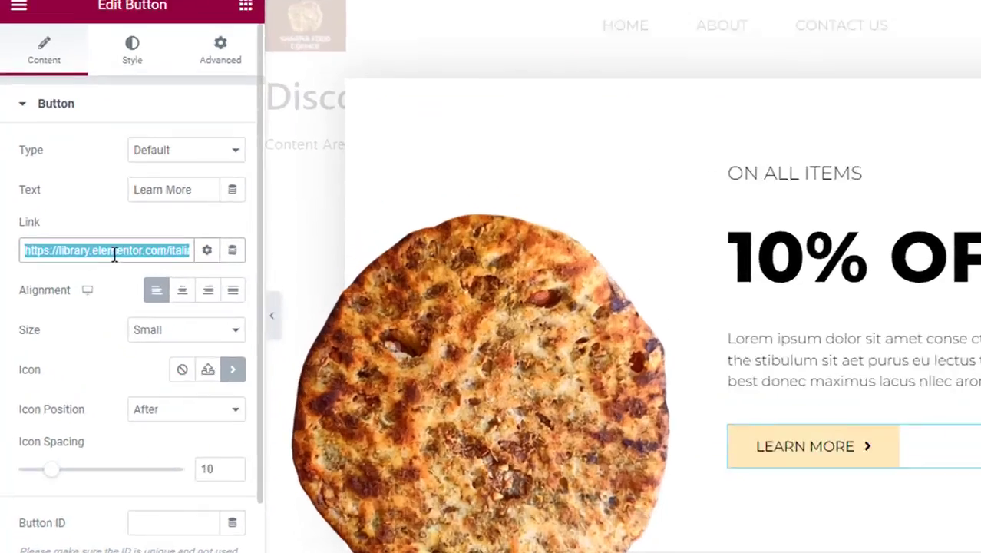
type("#")
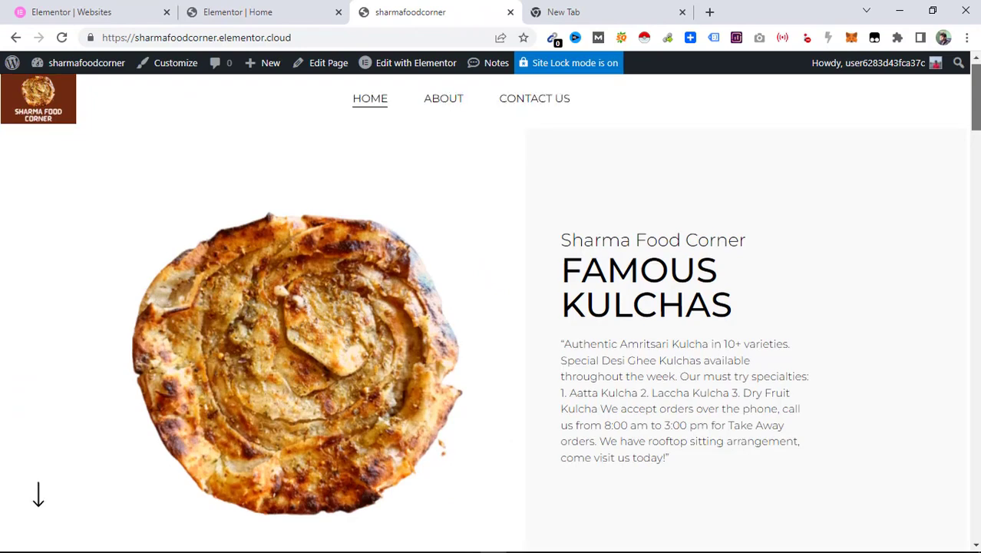
scroll(492, 307, "down", 7)
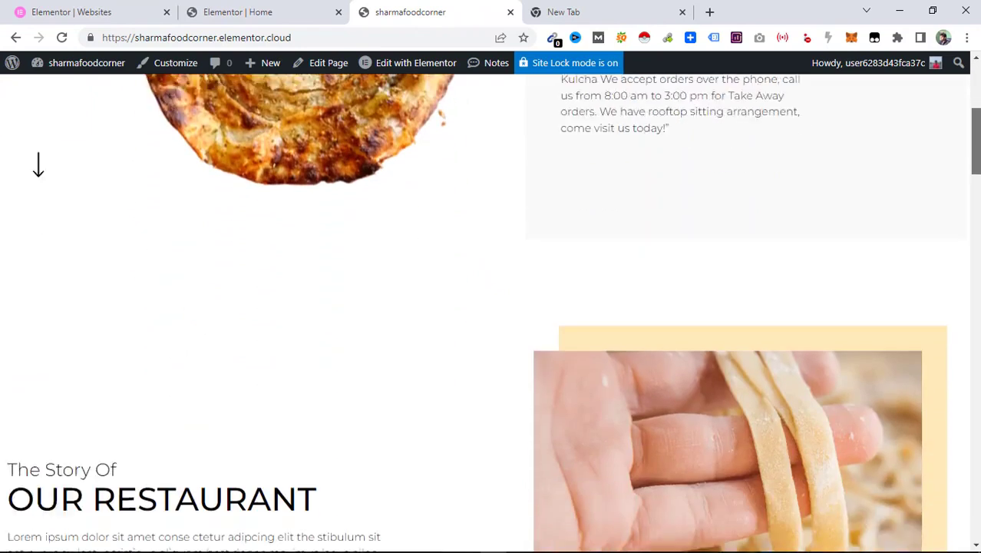
scroll(491, 307, "down", 9)
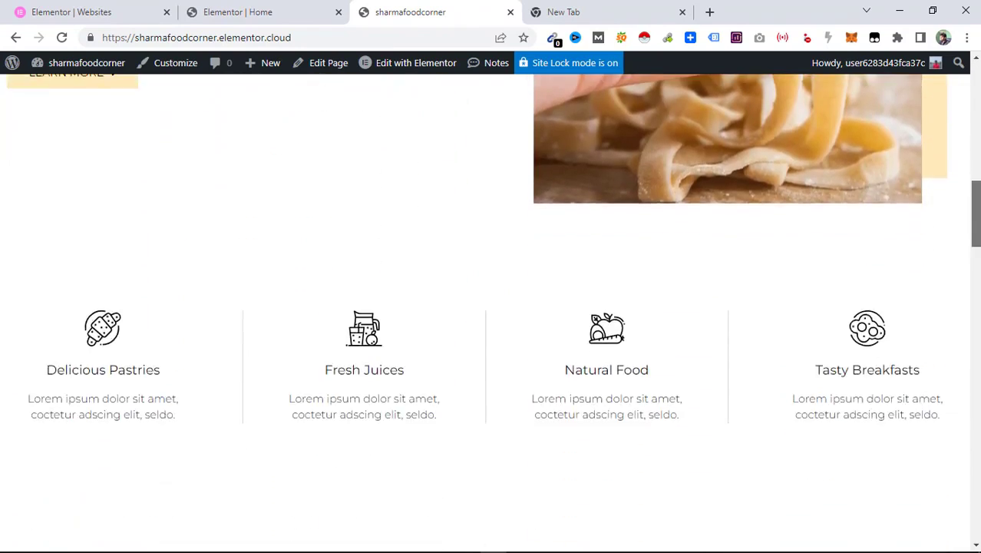
scroll(492, 307, "down", 7)
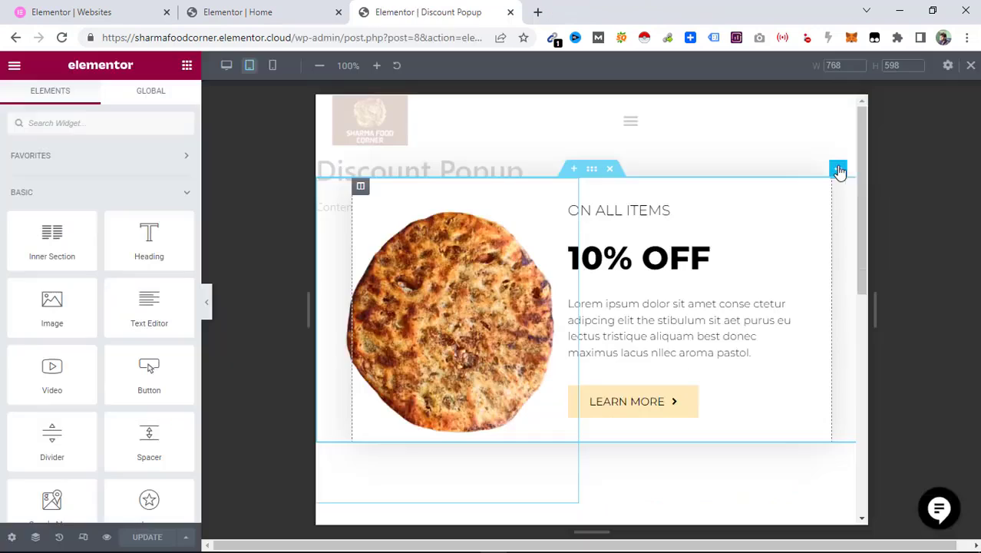
Preview the popup in tablet view and switch back to desktop view.
left_click(839, 169)
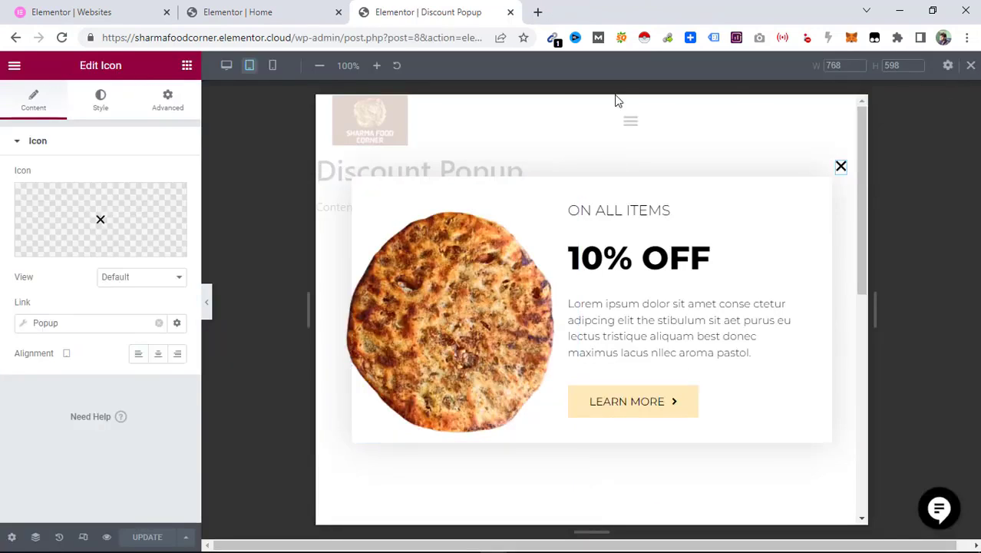
left_click(228, 65)
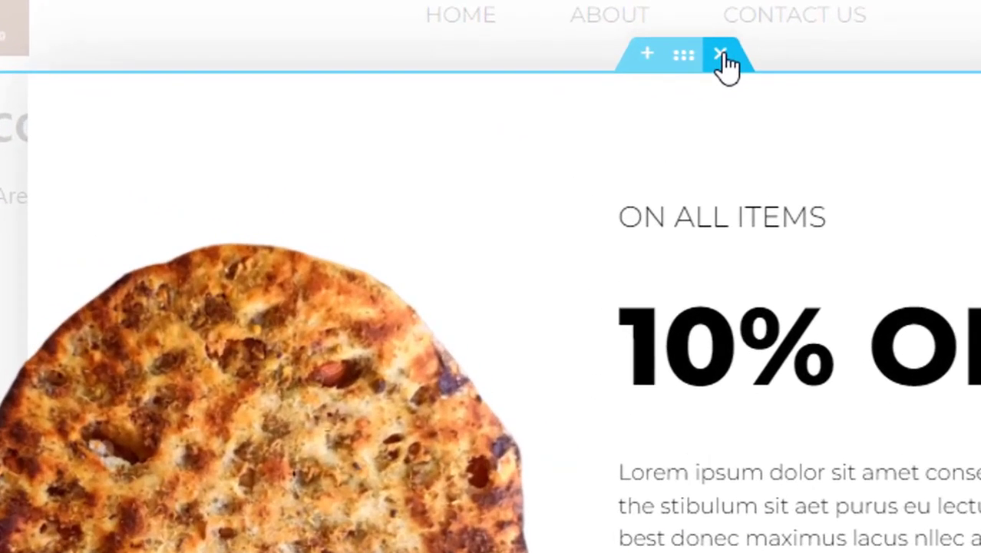
left_click(604, 127)
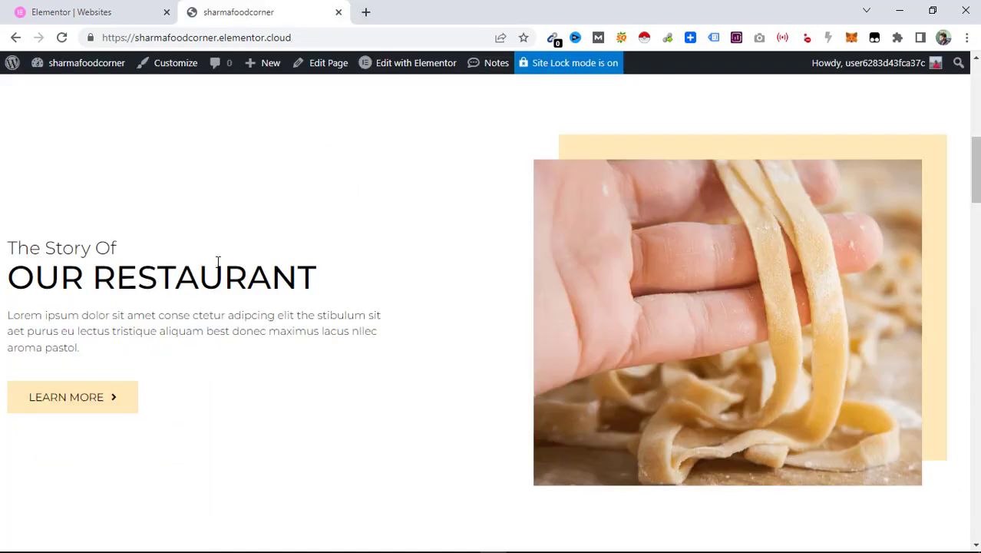
Open the homepage in Elementor and rename the Our Restaurant heading to Sharma Food Corner.
left_click(400, 70)
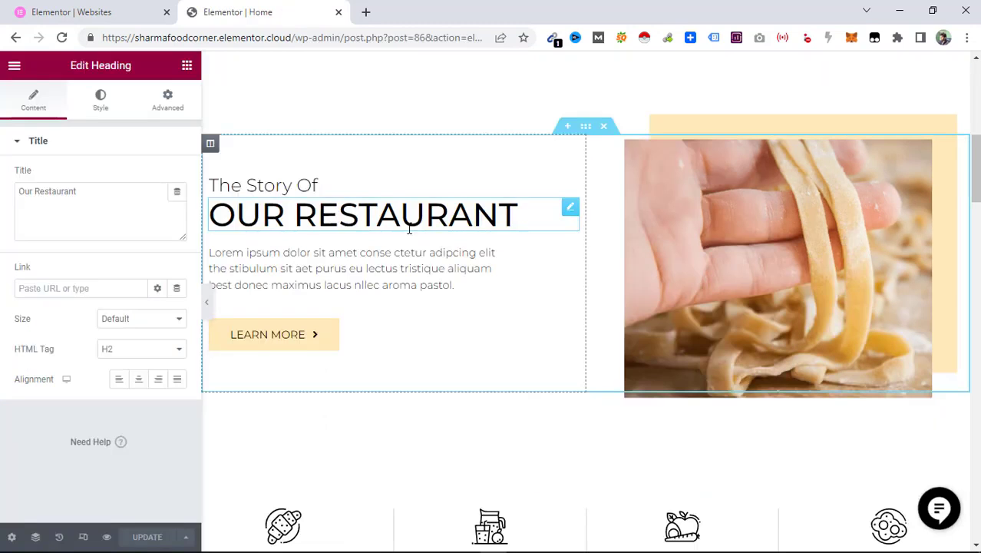
key("ctrl+a")
type("Sharma Food Corner")
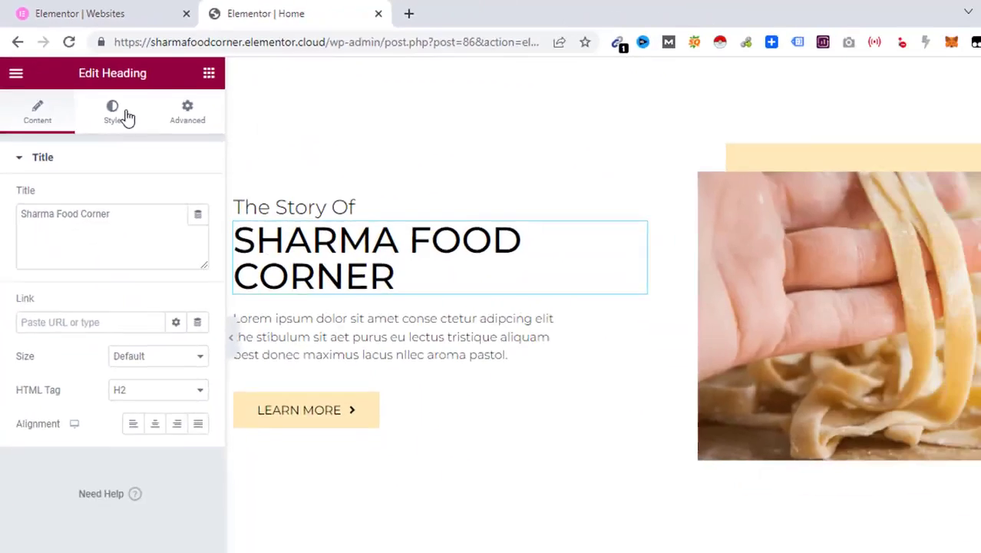
Set the Sharma Food Corner heading's typography size to 35 px.
left_click(125, 114)
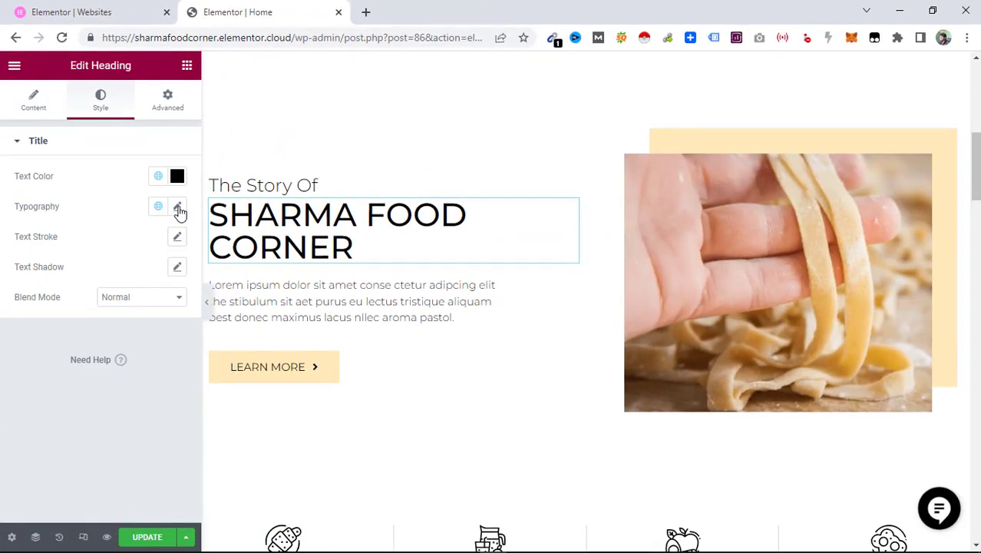
left_click(178, 209)
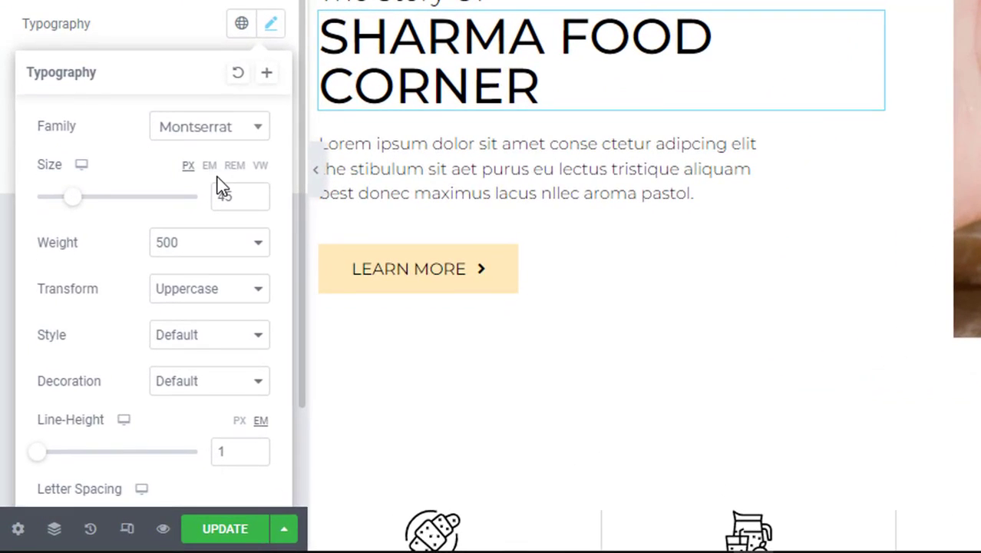
double_click(235, 193)
type("30")
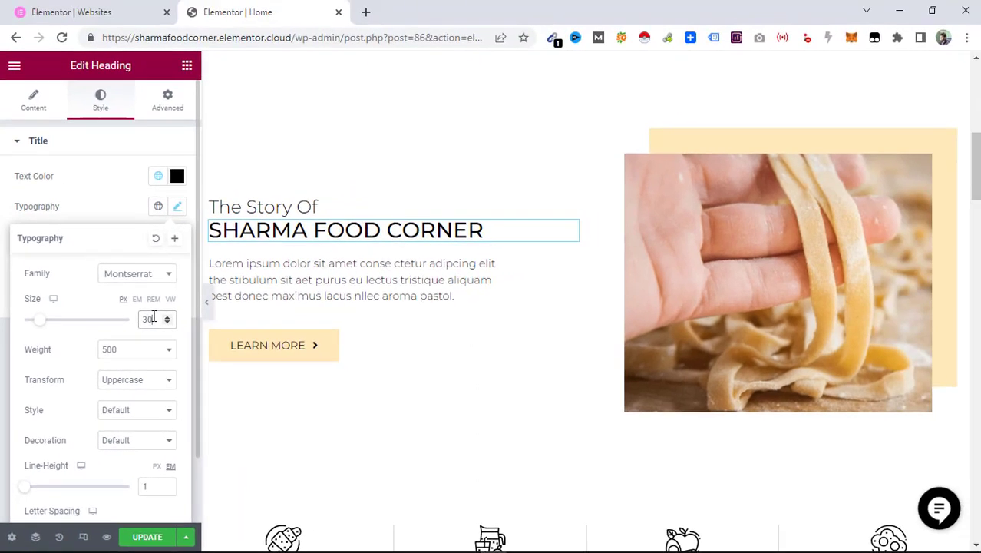
key("BackSpace")
type("5")
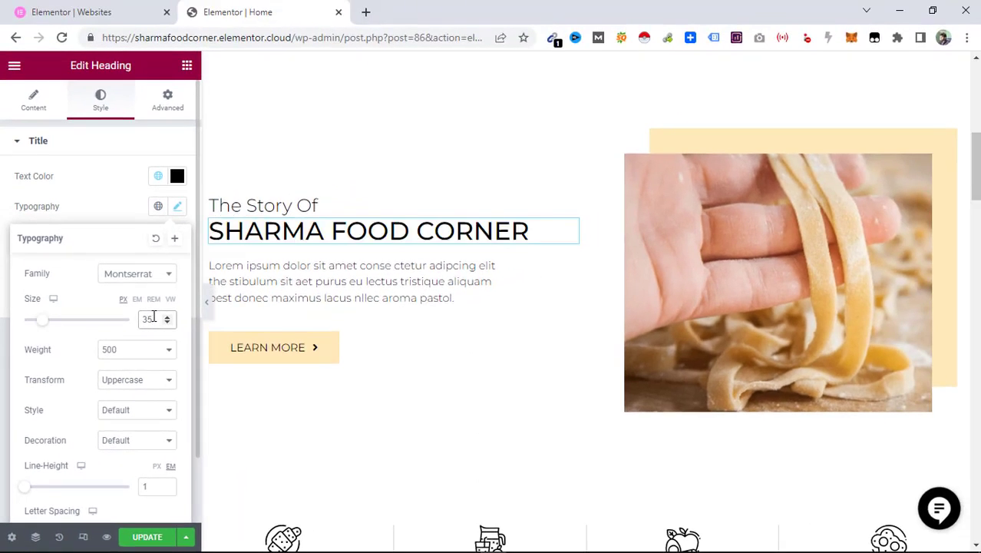
Replace the story section's pasta image with the sharma-food shop photo from the media library.
left_click(274, 276)
triple_click(274, 277)
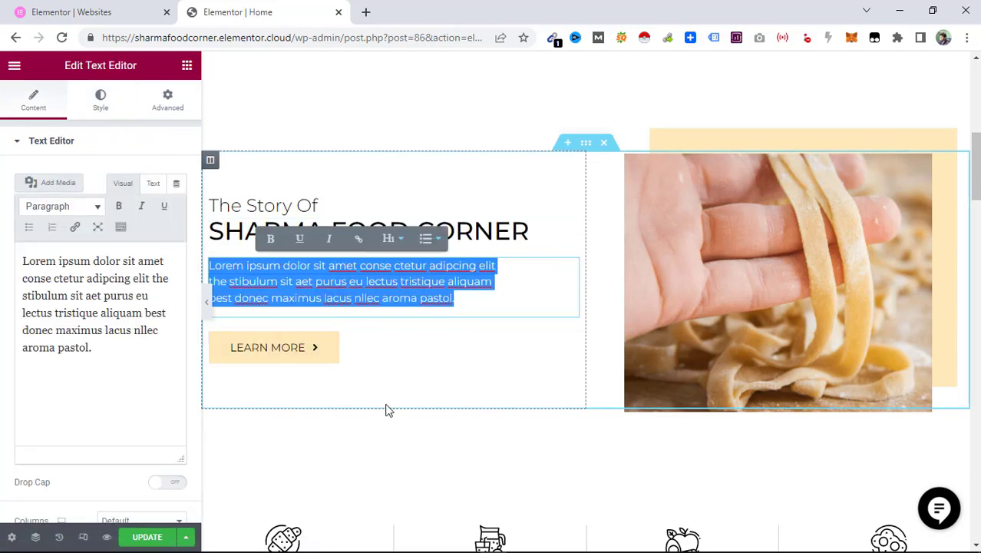
left_click(399, 380)
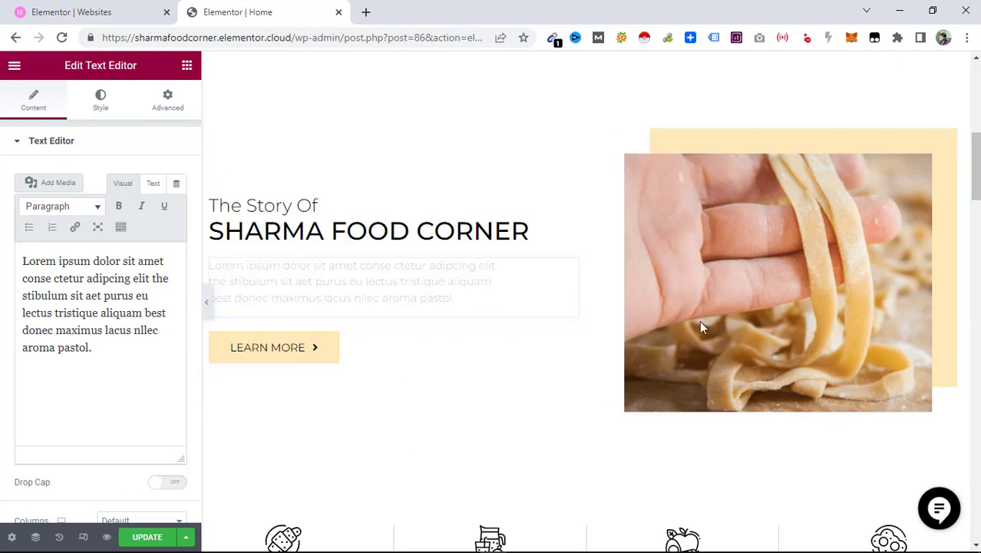
left_click(752, 300)
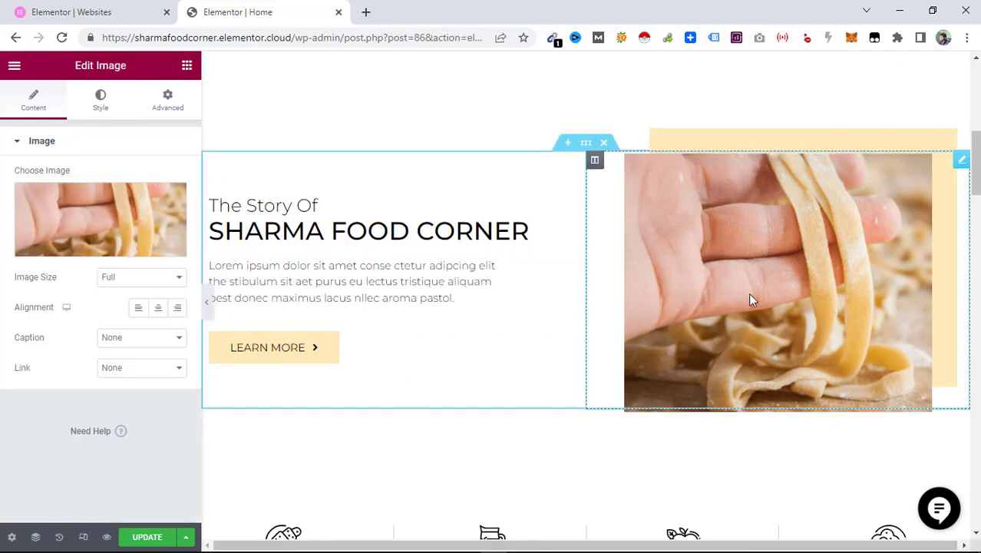
left_click(106, 250)
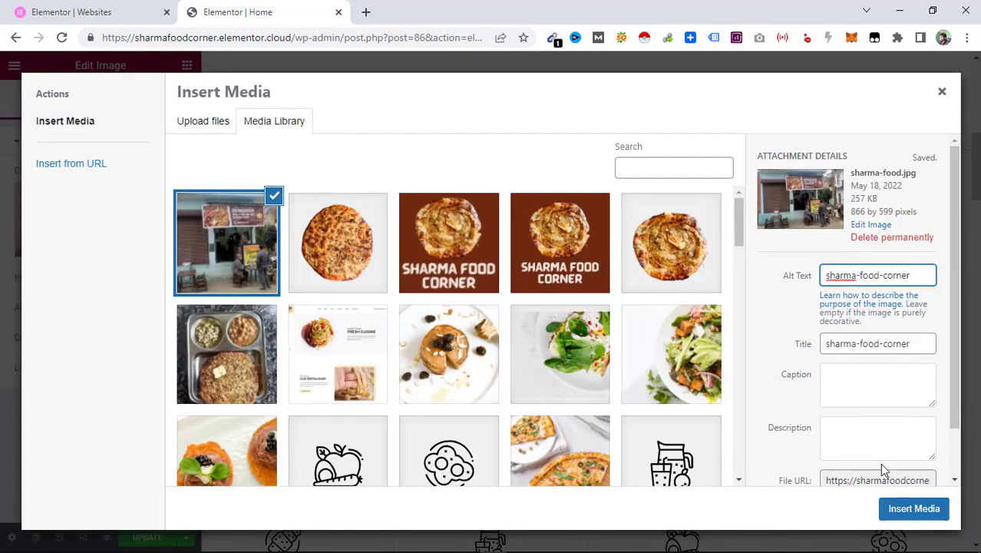
left_click(902, 513)
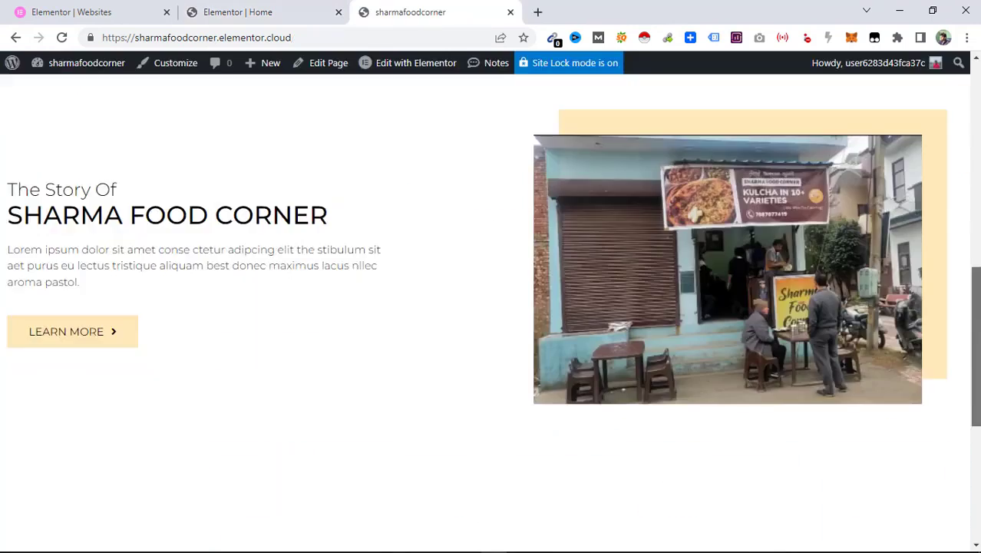
Scroll through the live homepage to review the story section and footer.
scroll(491, 313, "down", 3)
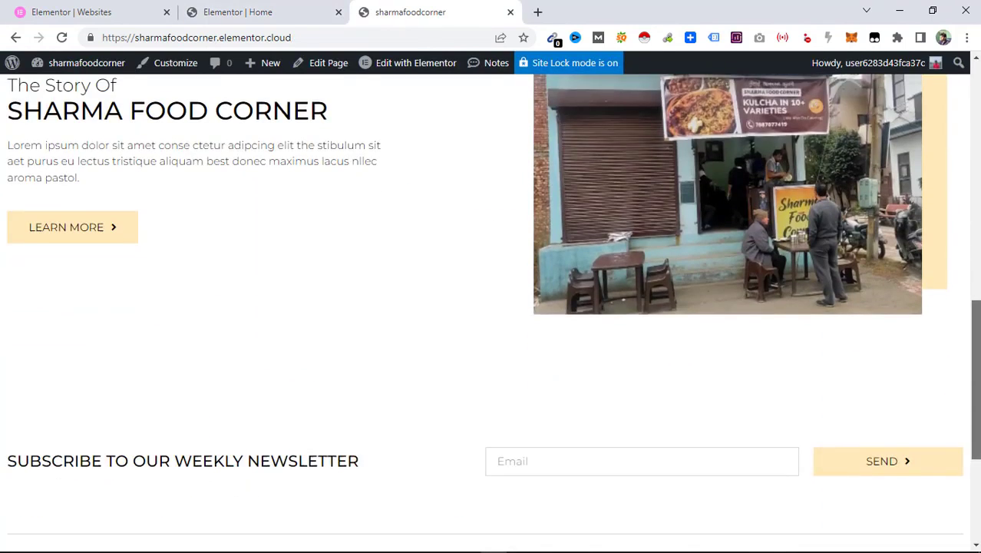
scroll(490, 312, "down", 1)
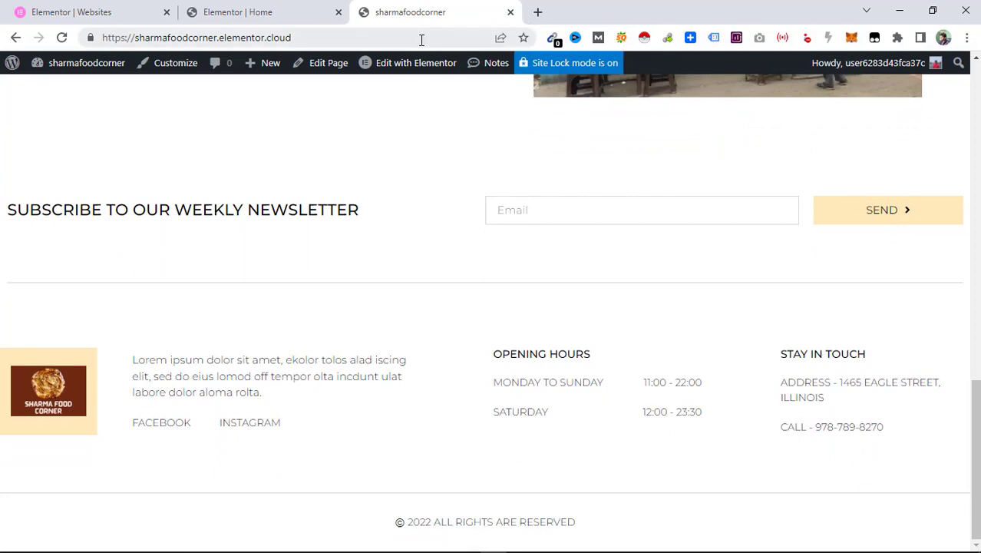
mouse_move(413, 72)
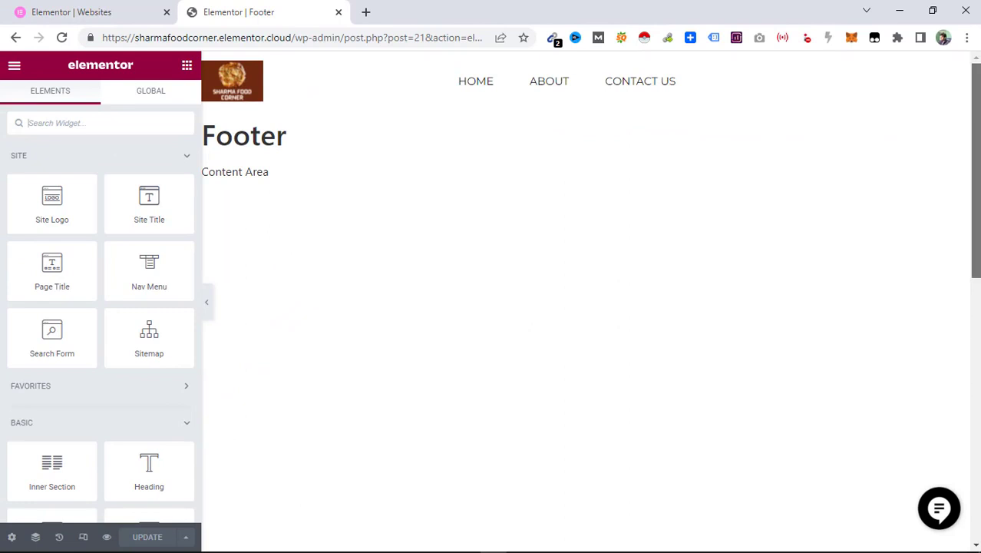
In the footer template, set the Monday to Sunday opening hours to 08:30 - 16:00.
left_click_drag(975, 140, 974, 376)
left_click(690, 249)
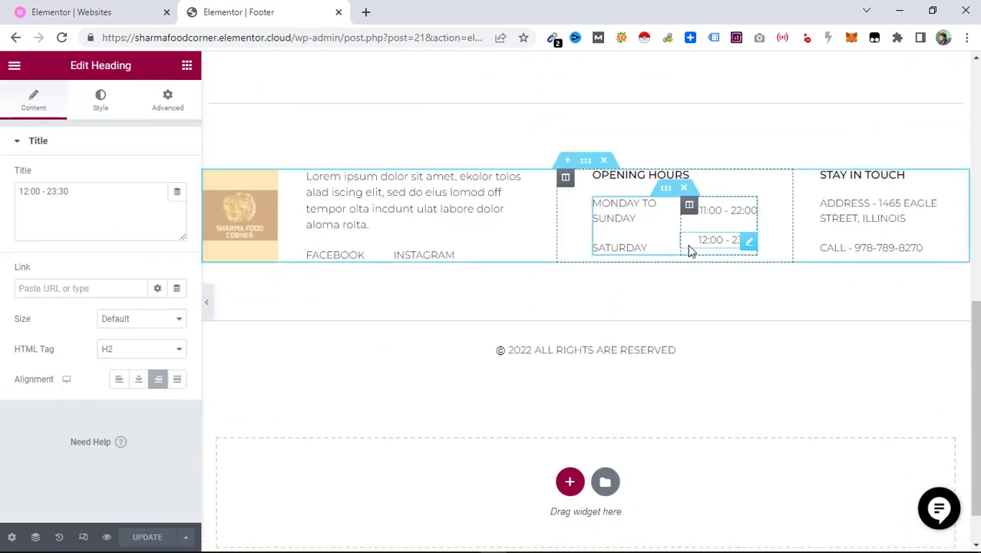
triple_click(430, 210)
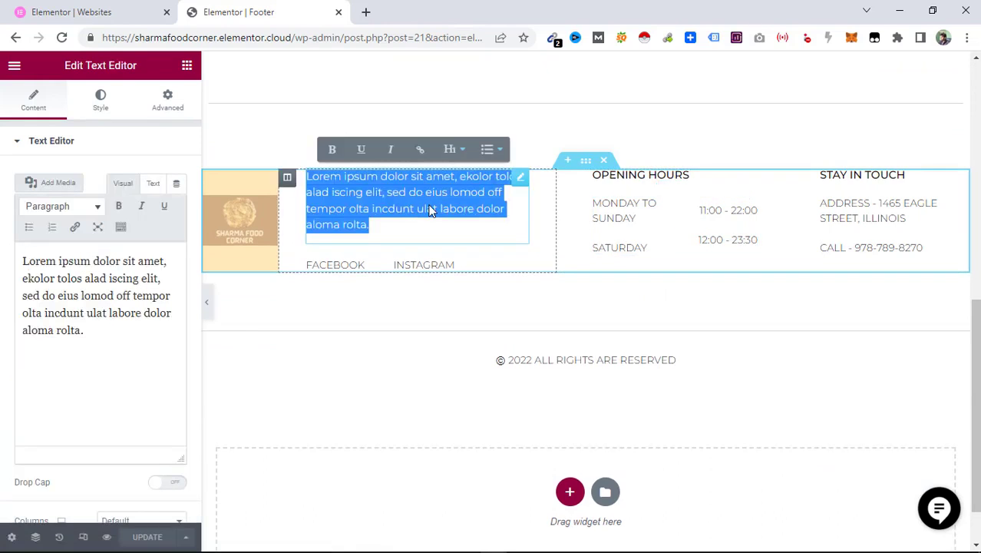
left_click(427, 265)
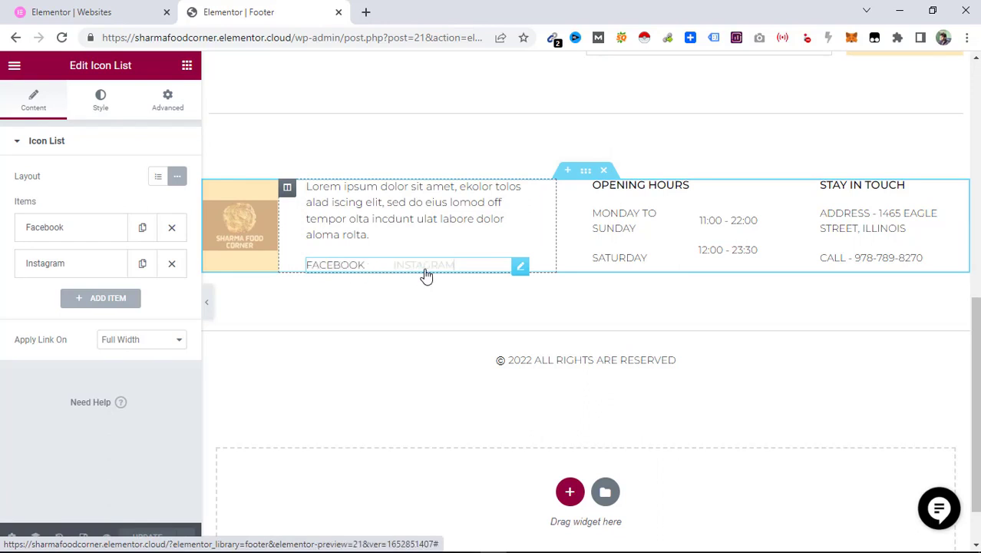
left_click(641, 227)
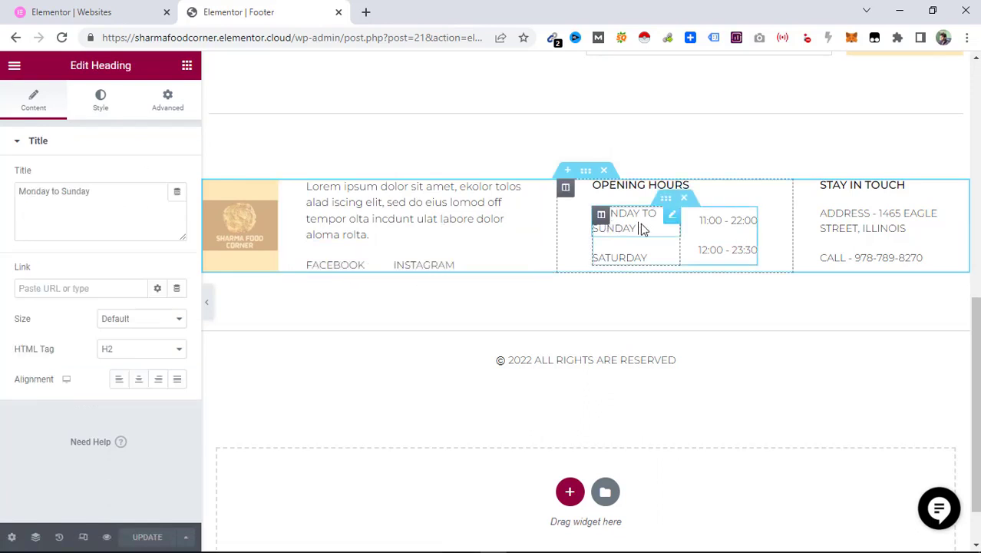
double_click(706, 221)
type("08")
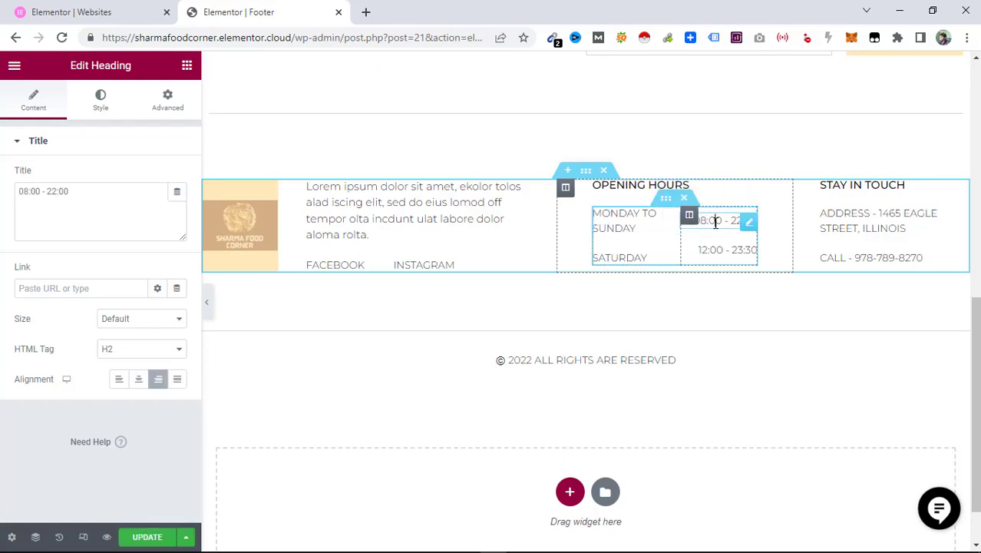
double_click(715, 222)
type("30")
double_click(737, 223)
type("16")
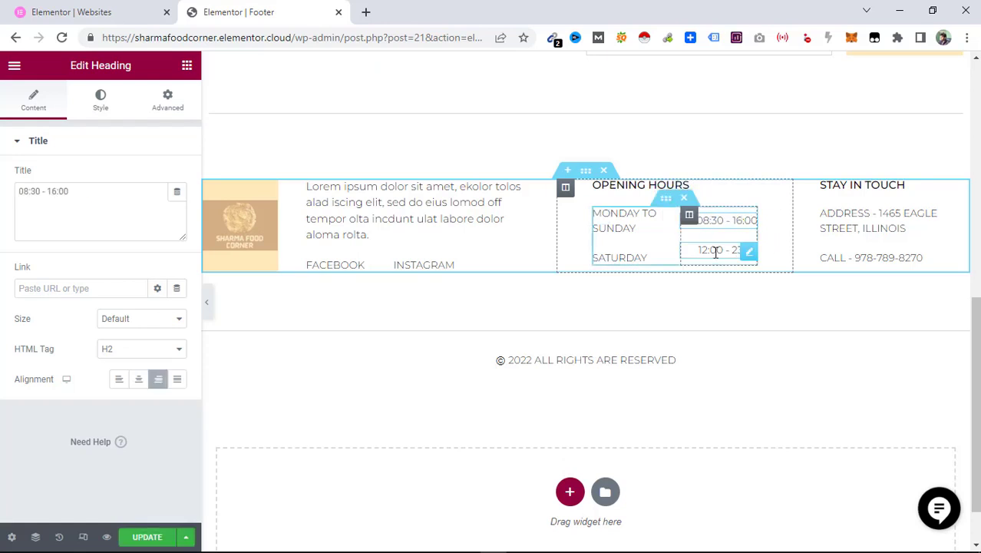
Delete the Saturday label and its opening hours from the footer.
right_click(651, 258)
left_click(675, 463)
right_click(727, 251)
left_click(792, 452)
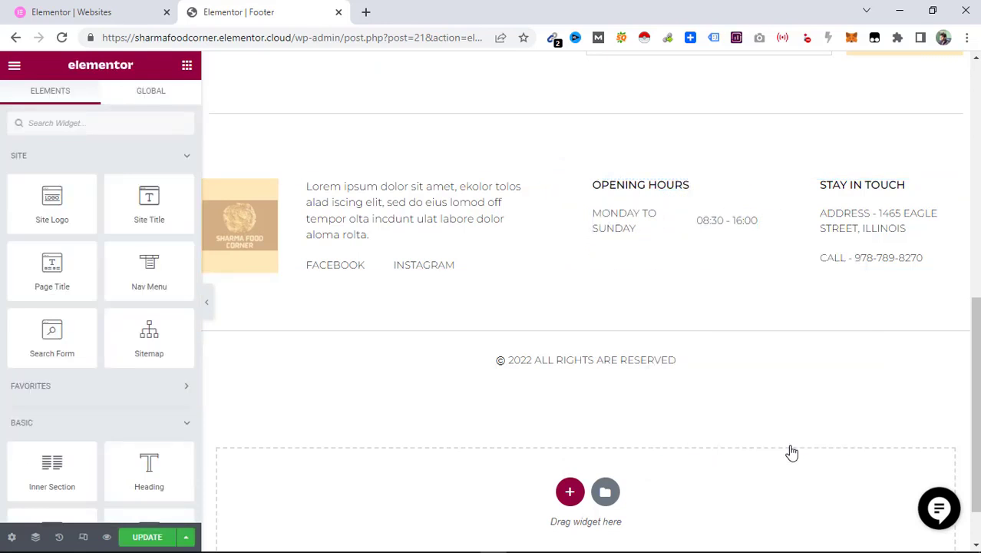
Replace the footer's Stay in Touch address with the restaurant's street address.
left_click(823, 215)
triple_click(823, 215)
type("Shop 5")
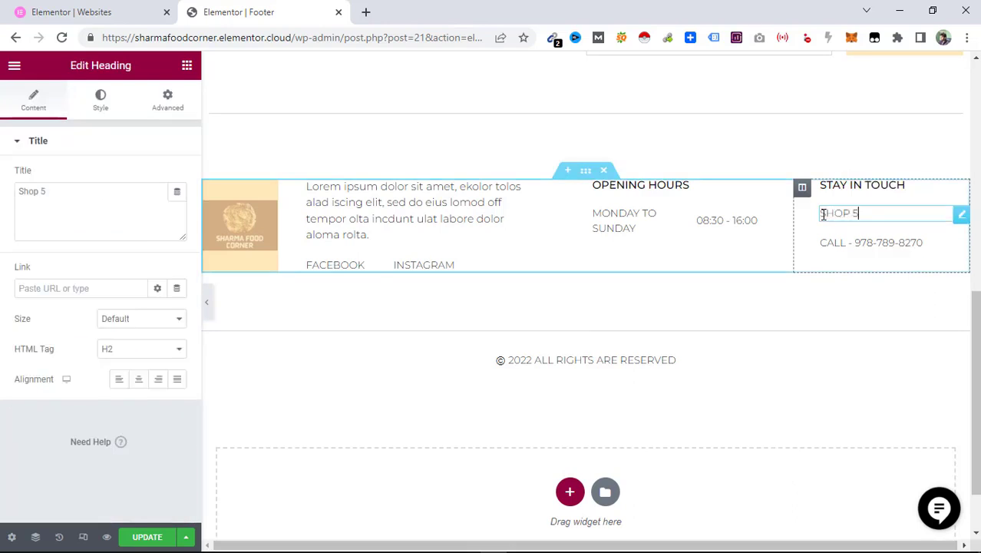
type(", Chand Avenue Sect")
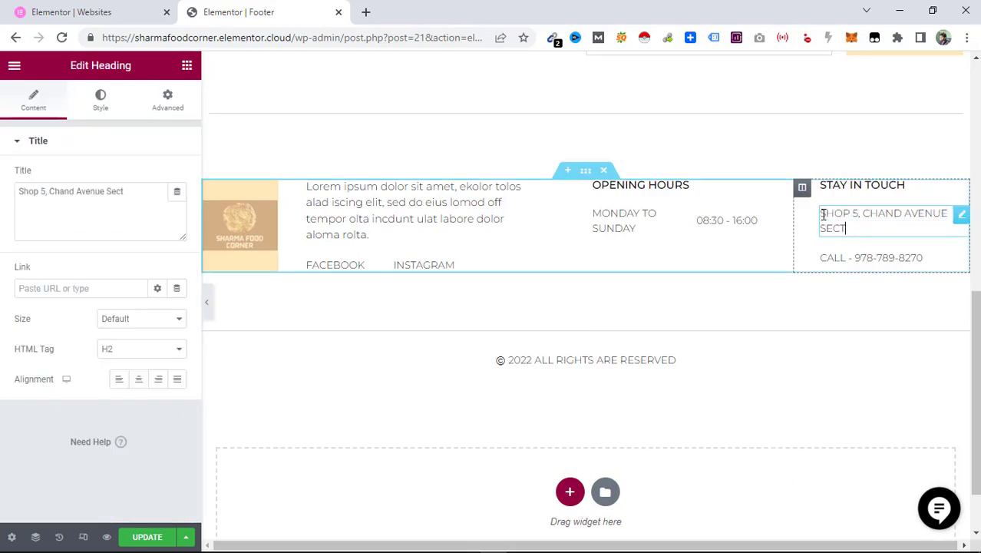
type("or 2, FGC Road, Amritsar")
left_click(874, 228)
type("FGC Road,")
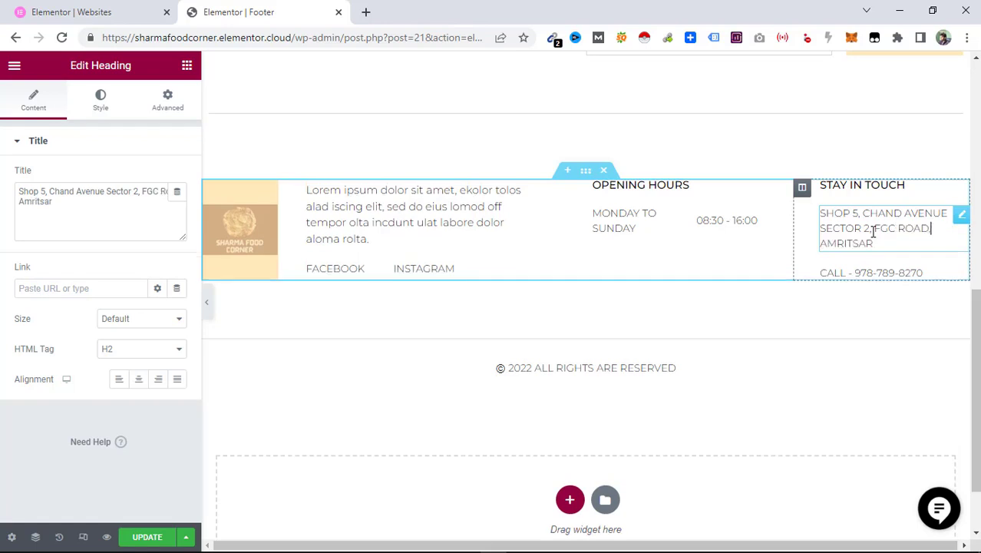
Replace the footer's call number with the restaurant's phone number.
left_click(873, 282)
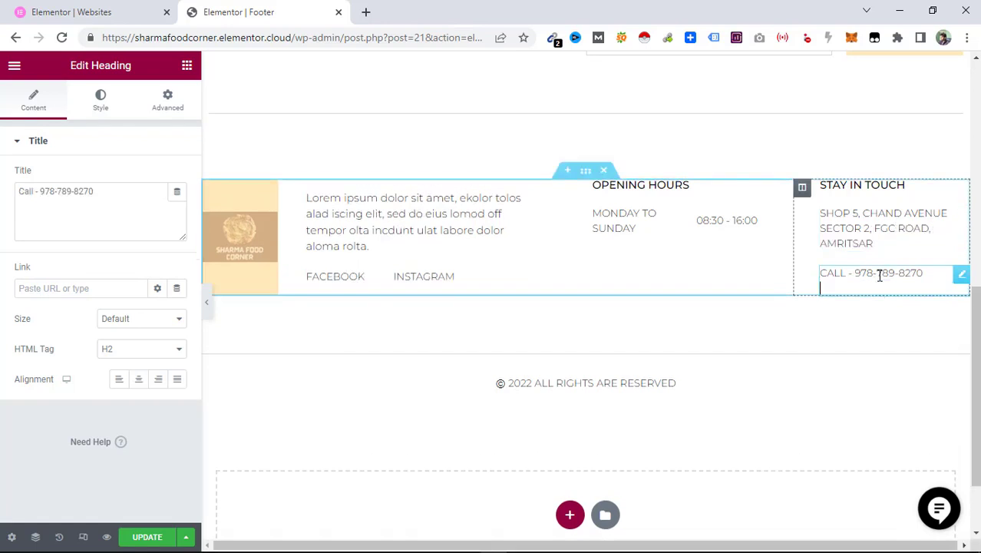
left_click_drag(852, 273, 927, 273)
key("ctrl+v")
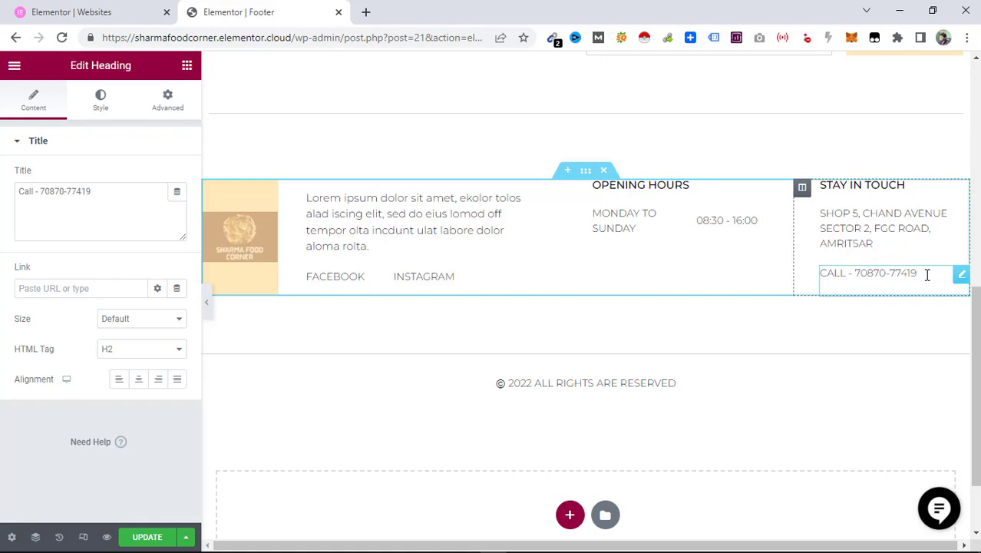
left_click(870, 346)
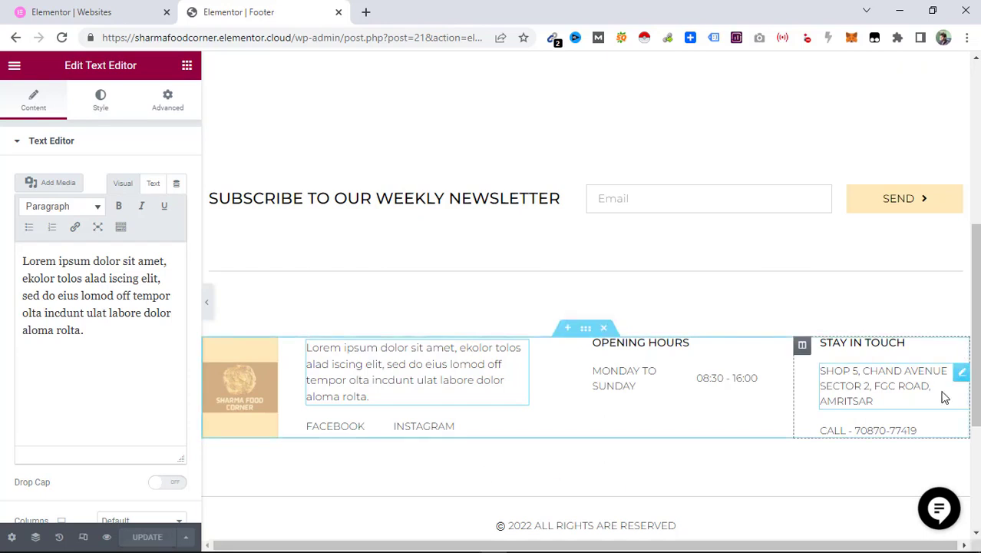
Open the live site and scroll through the homepage, closing the discount popup.
scroll(591, 307, "up", 3)
scroll(592, 308, "up", 3)
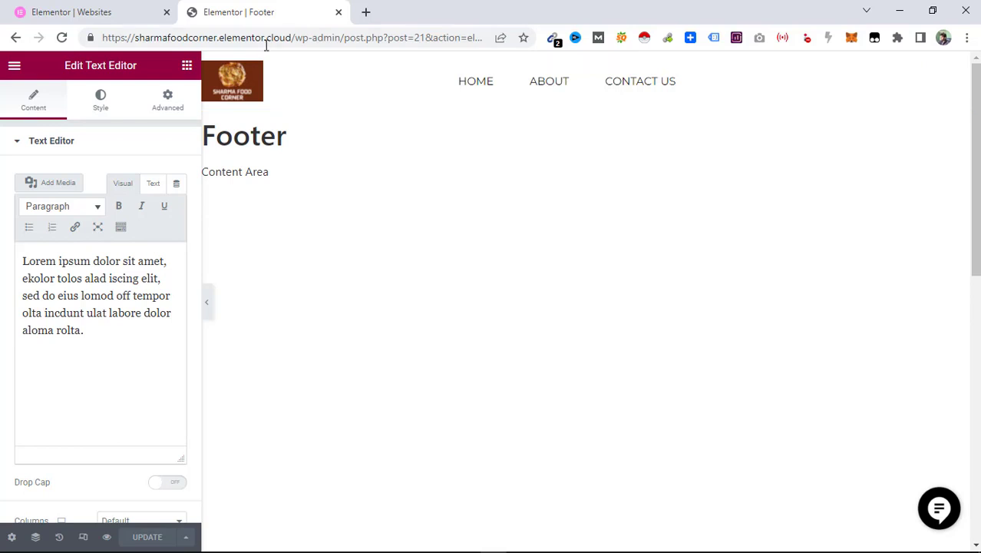
left_click_drag(290, 37, 105, 33)
key("ctrl+c")
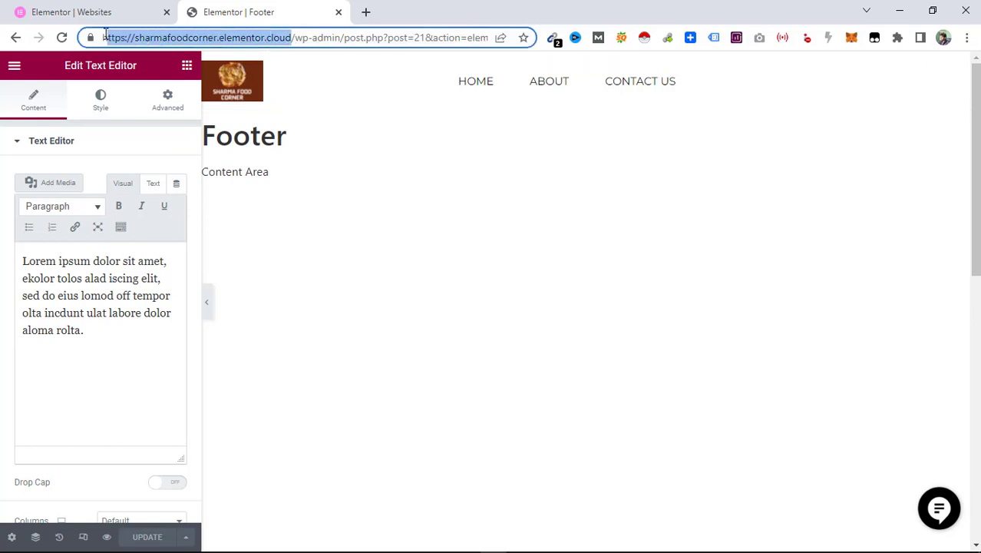
right_click(105, 34)
left_click(262, 170)
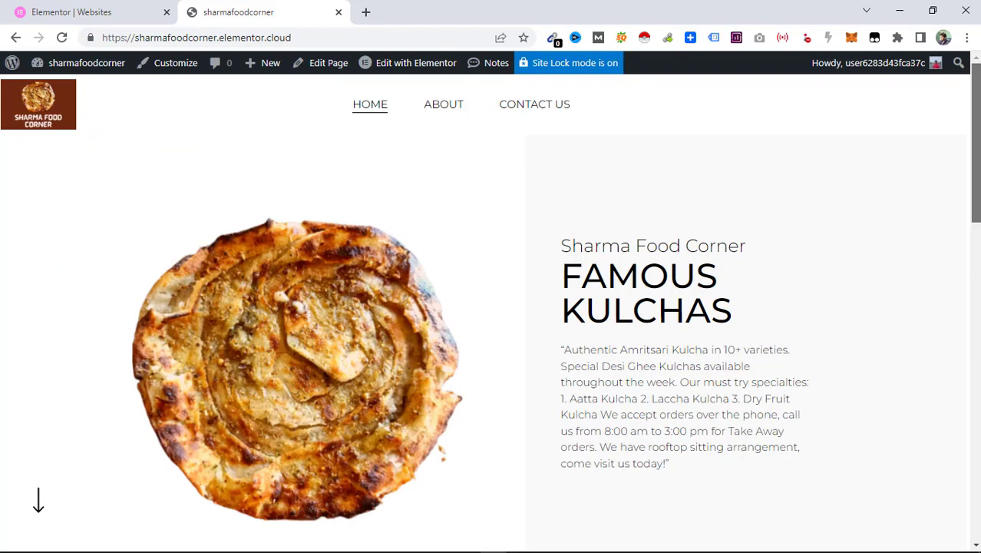
left_click_drag(976, 153, 977, 307)
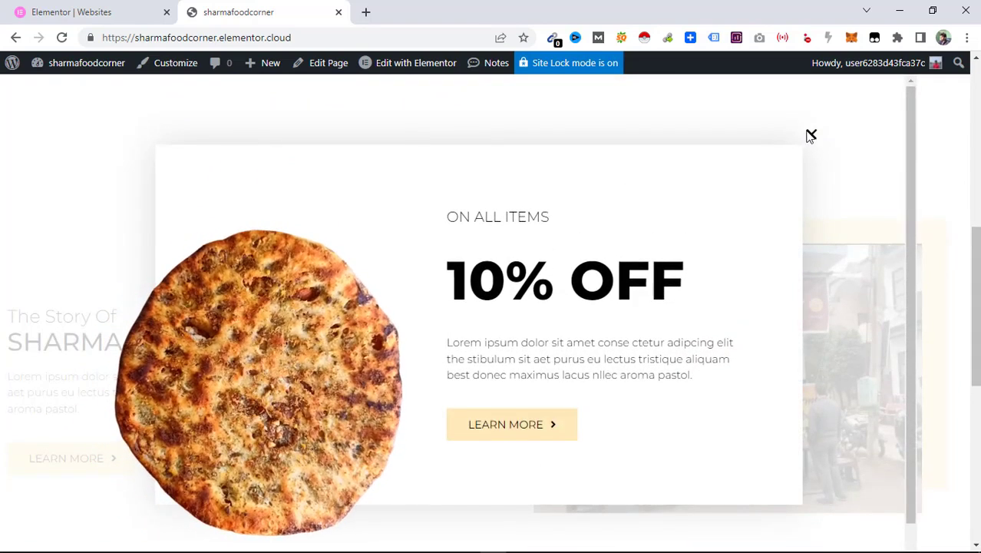
left_click(811, 136)
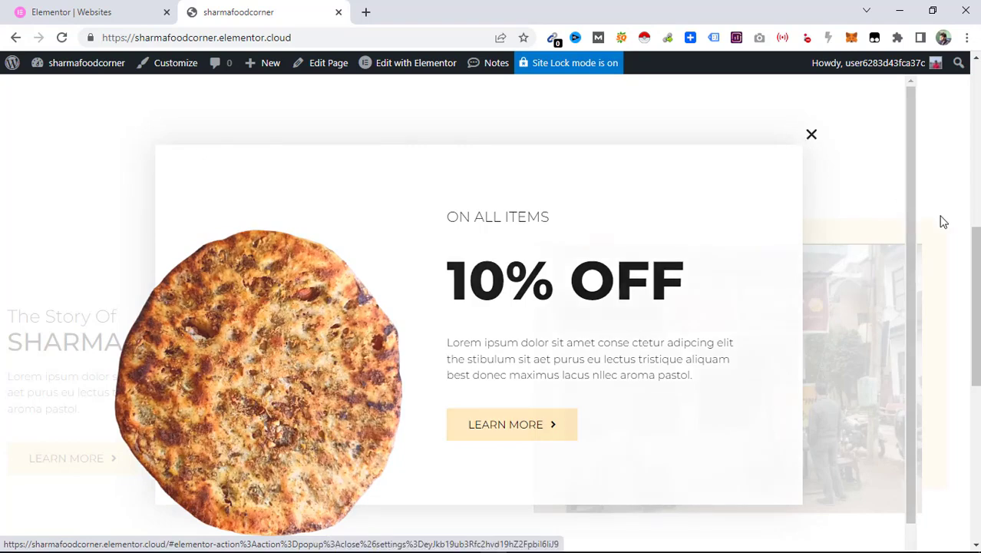
mouse_move(977, 267)
left_mouse_down()
mouse_move(979, 403)
mouse_move(959, 105)
mouse_move(980, 161)
mouse_move(980, 254)
left_mouse_up()
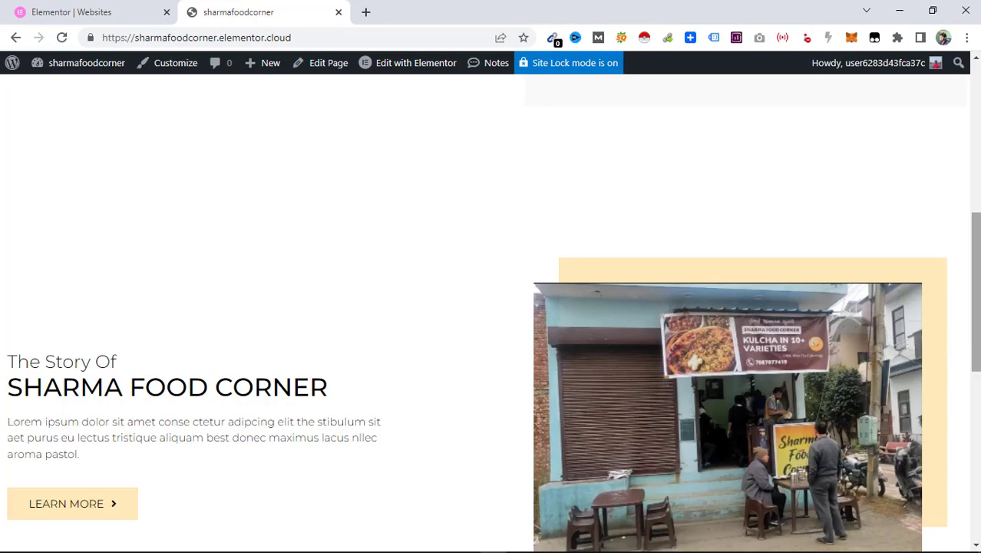
left_click_drag(977, 257, 978, 114)
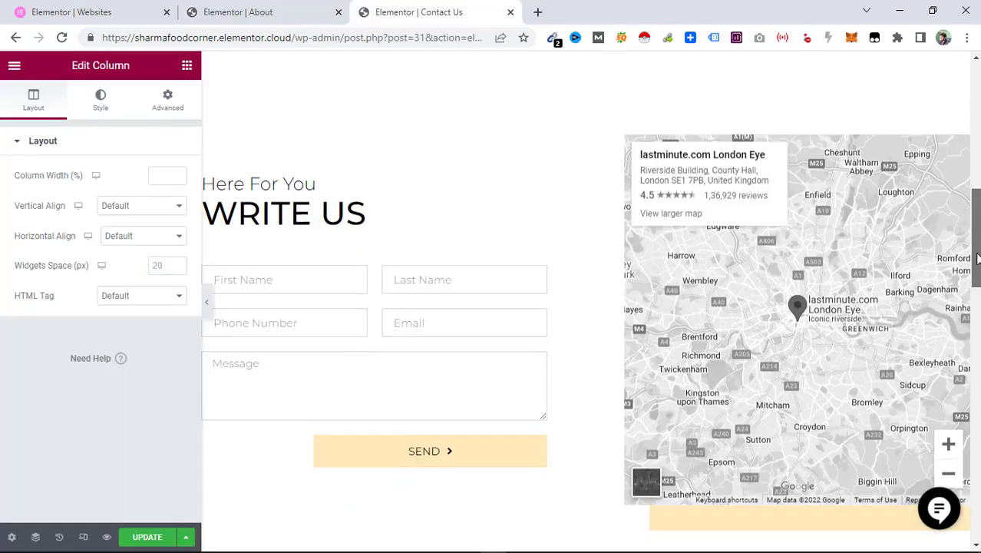
scroll(390, 272, "down", 1)
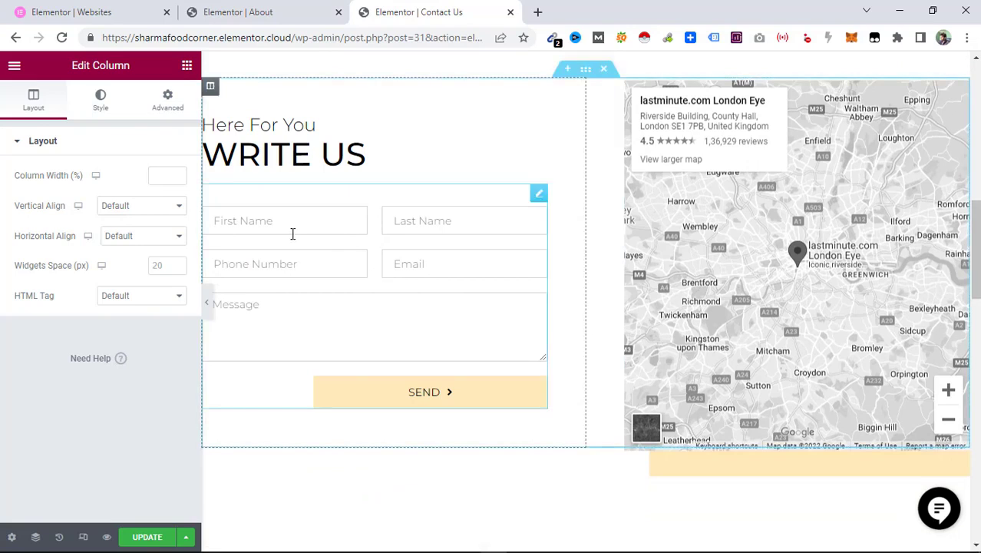
Add a second recipient e-mail address, separated by a comma, to the contact form's email To field and update the page.
left_click(297, 209)
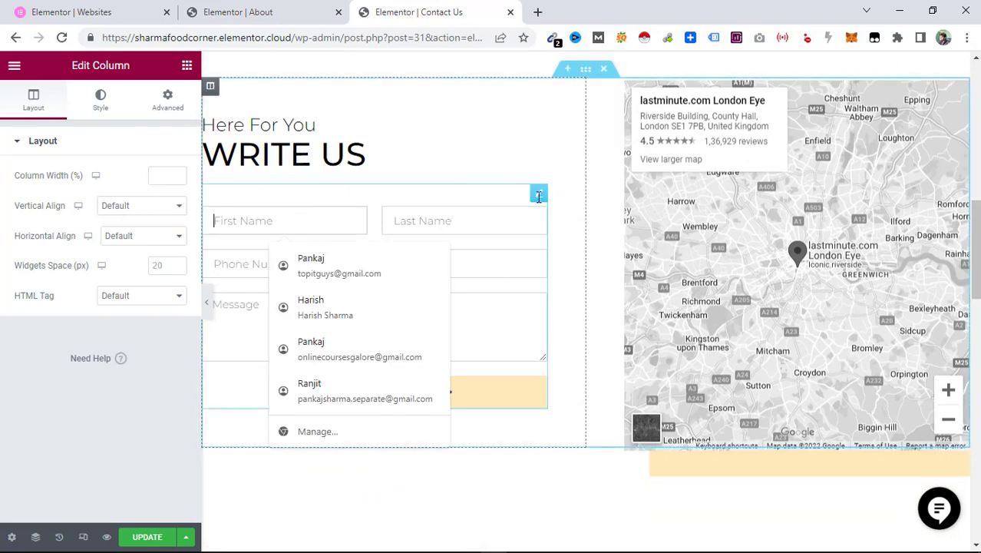
left_click(538, 196)
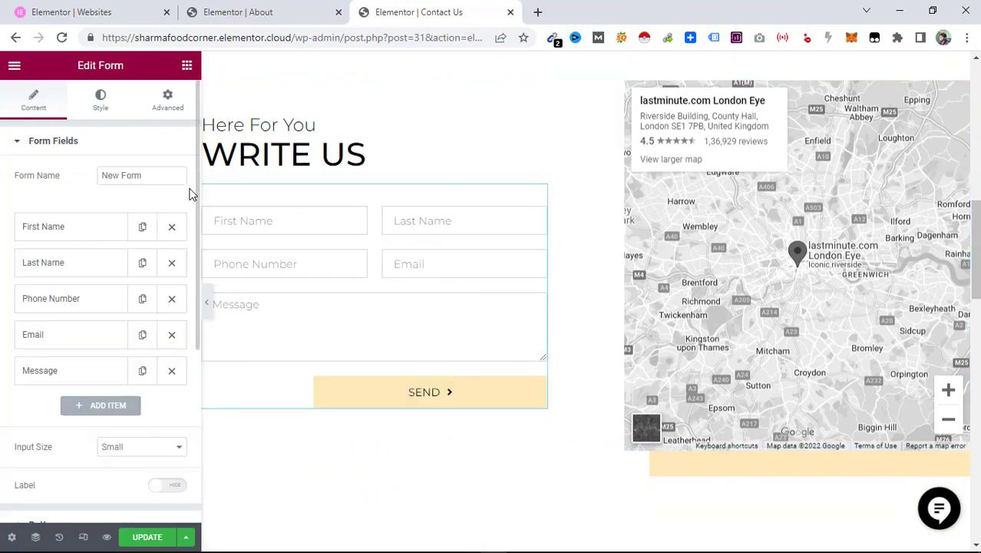
scroll(195, 215, "down", 1)
scroll(192, 284, "down", 5)
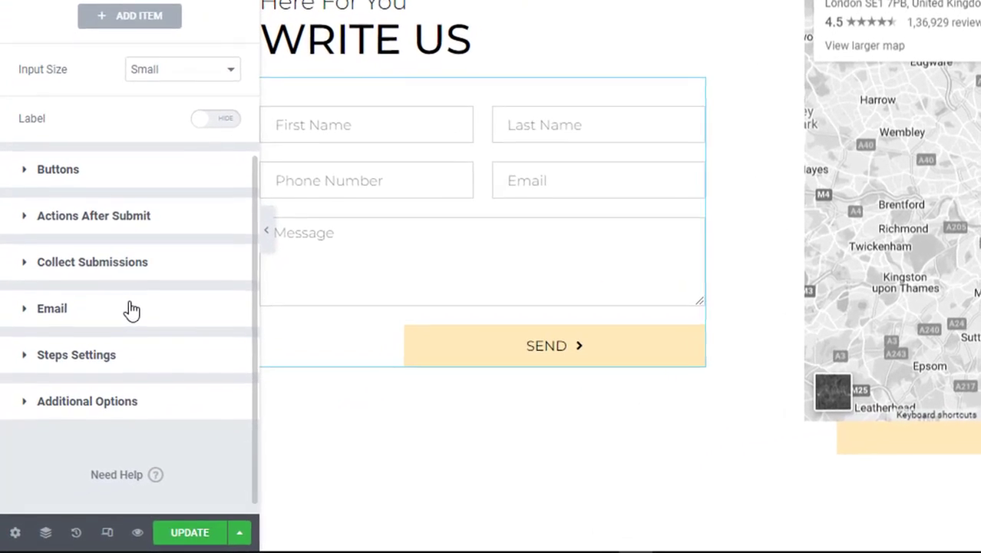
left_click(113, 343)
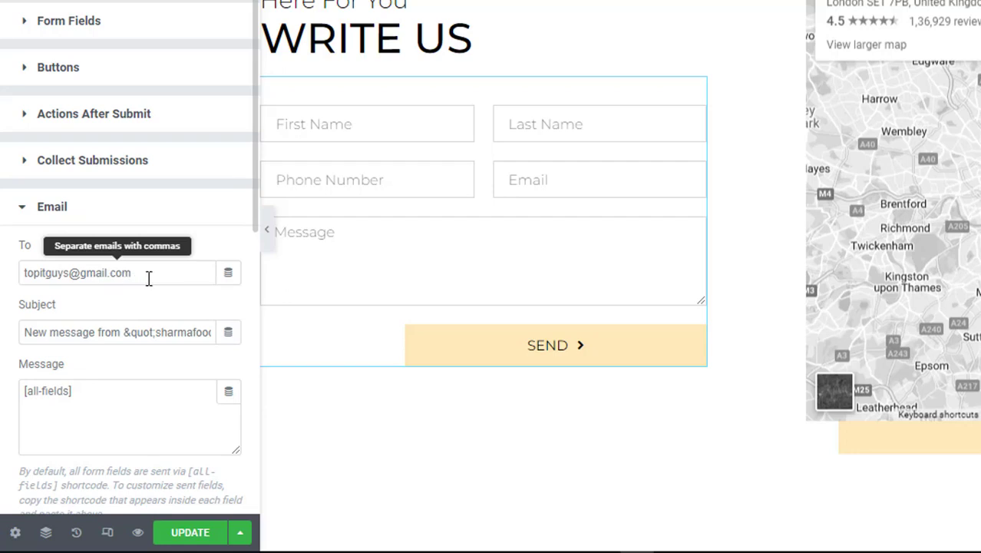
left_click_drag(144, 278, 20, 278)
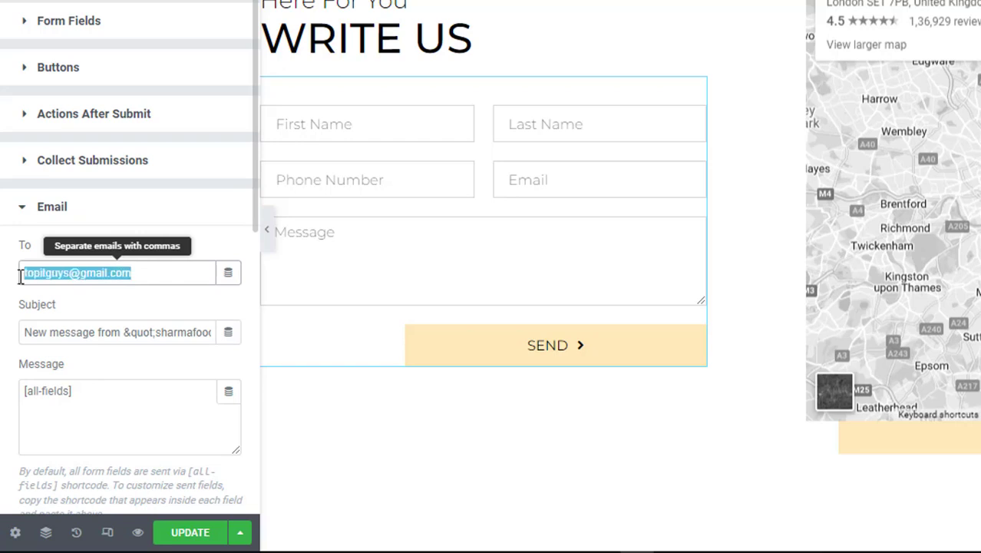
left_click(154, 275)
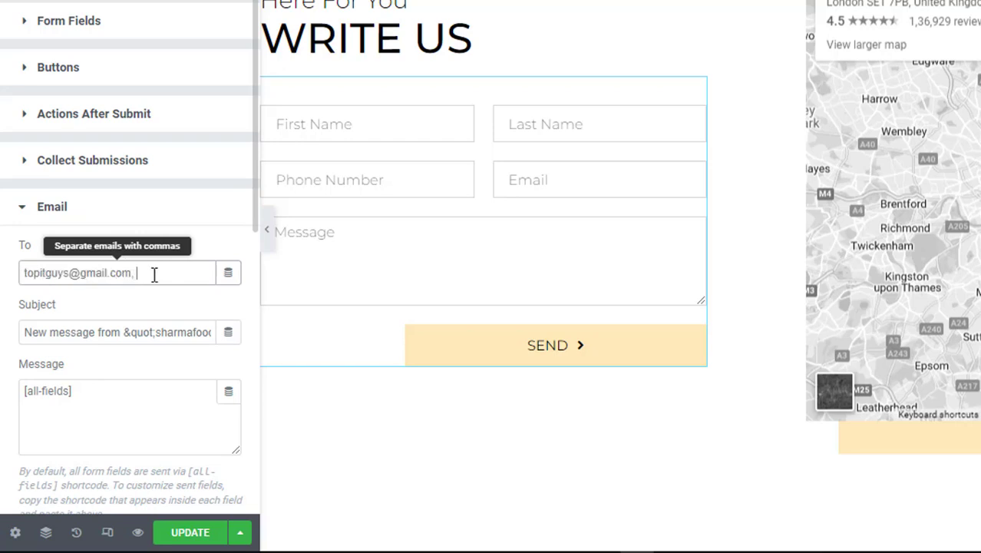
type(",")
key("ctrl+v")
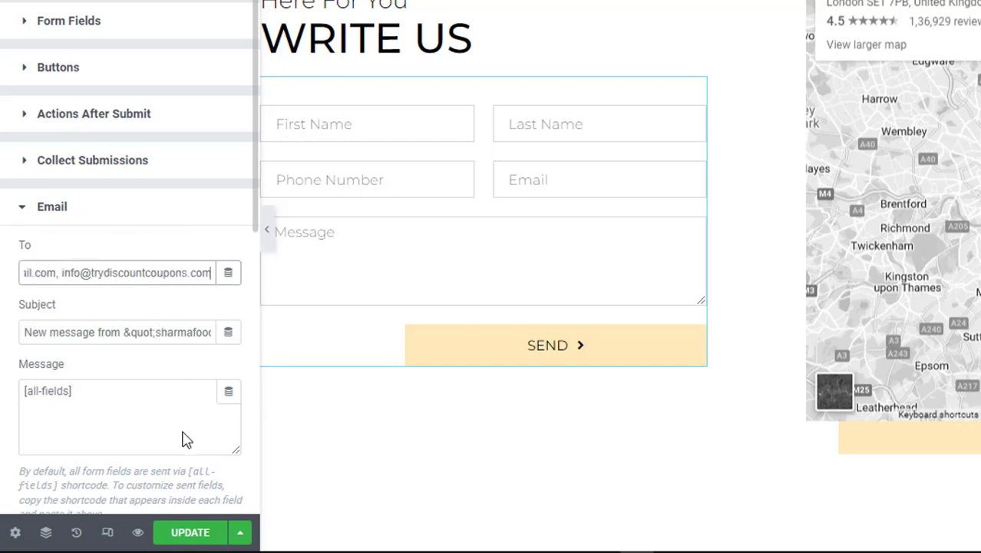
left_click(186, 538)
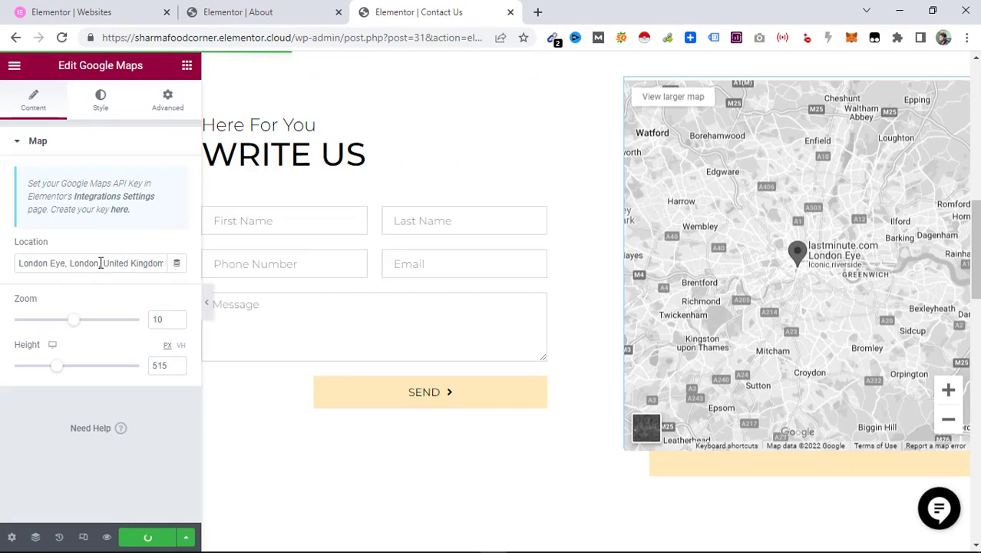
Replace the Google Maps widget's location with the restaurant's address copied from Google Maps.
triple_click(100, 262)
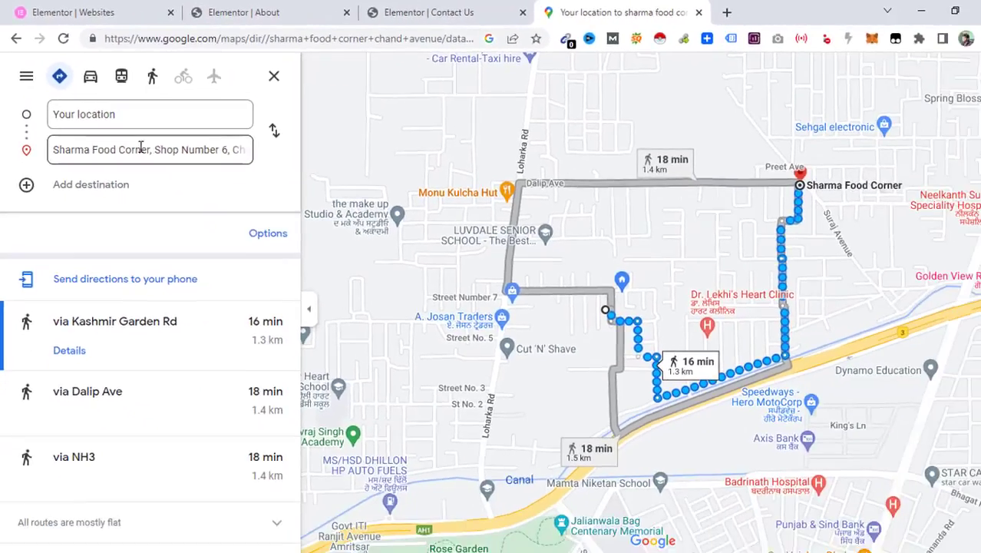
left_click(184, 193)
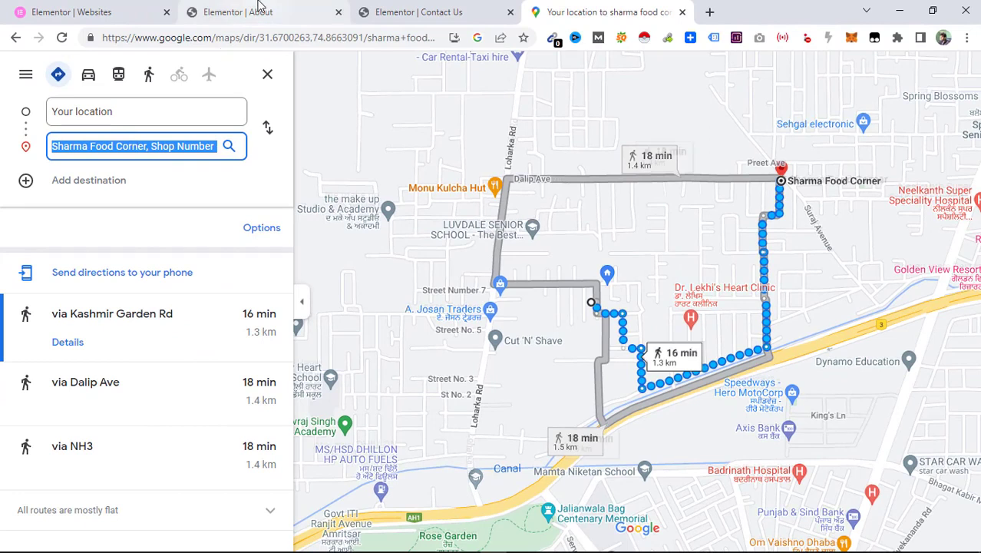
left_click(384, 9)
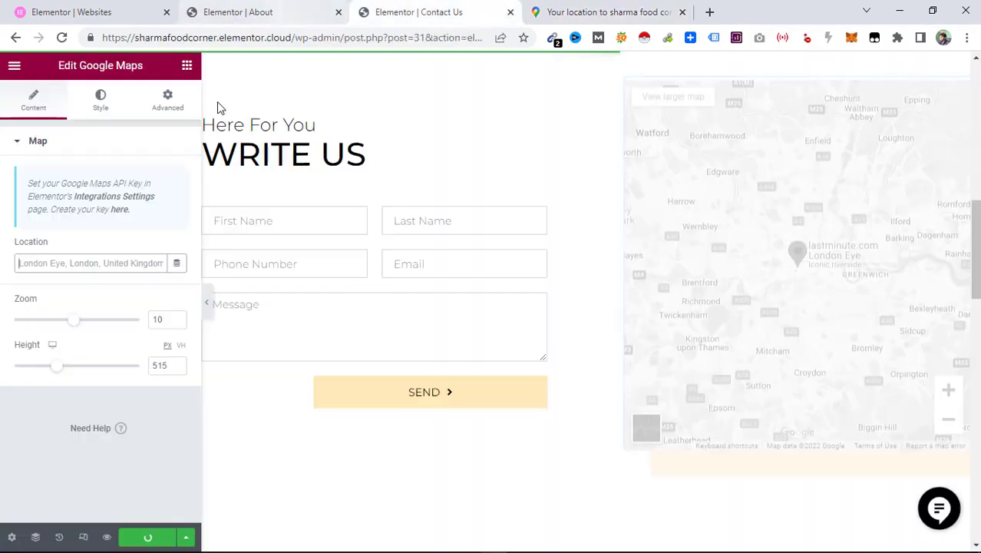
key("ctrl+v")
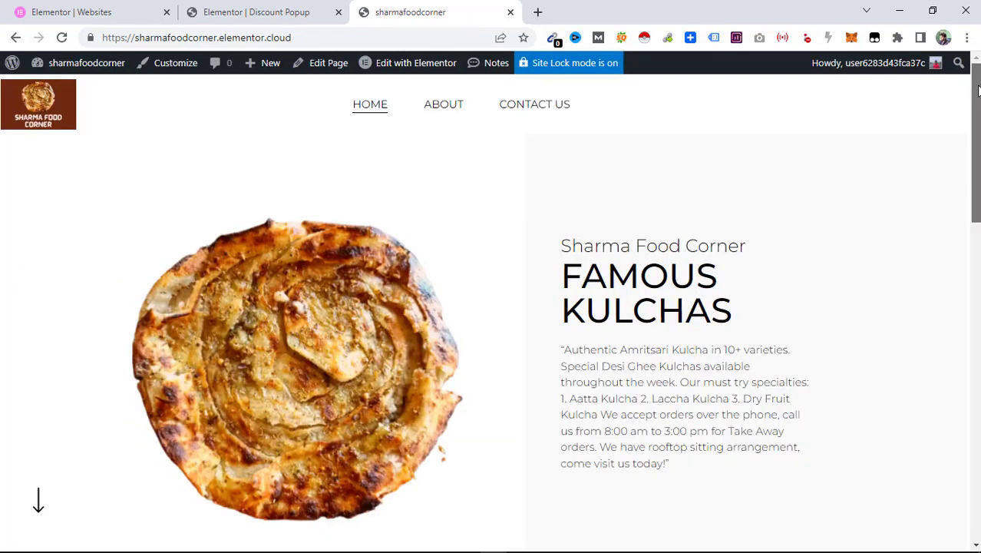
Scroll through the live homepage to review the updated sections and footer.
left_click_drag(975, 102, 966, 285)
mouse_move(268, 71)
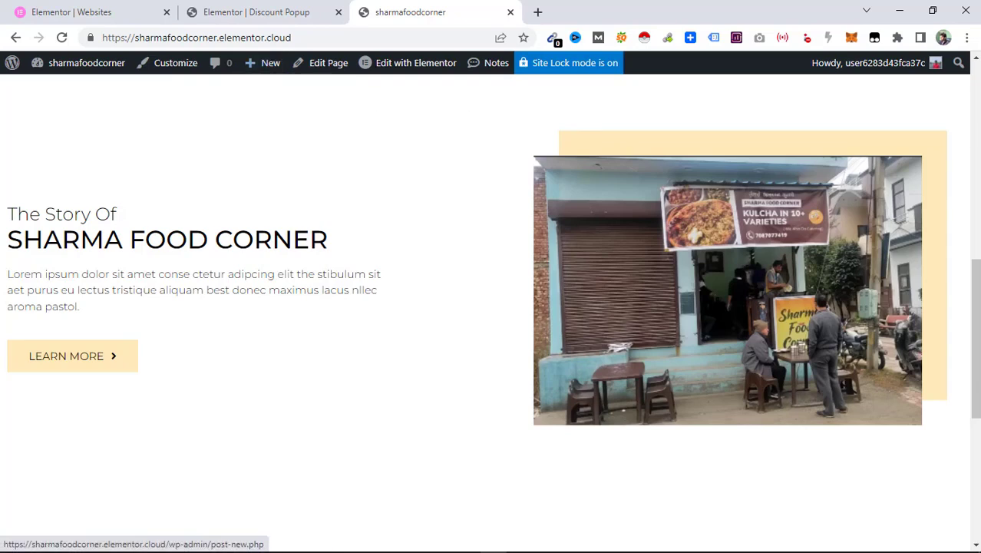
left_click_drag(978, 344, 977, 486)
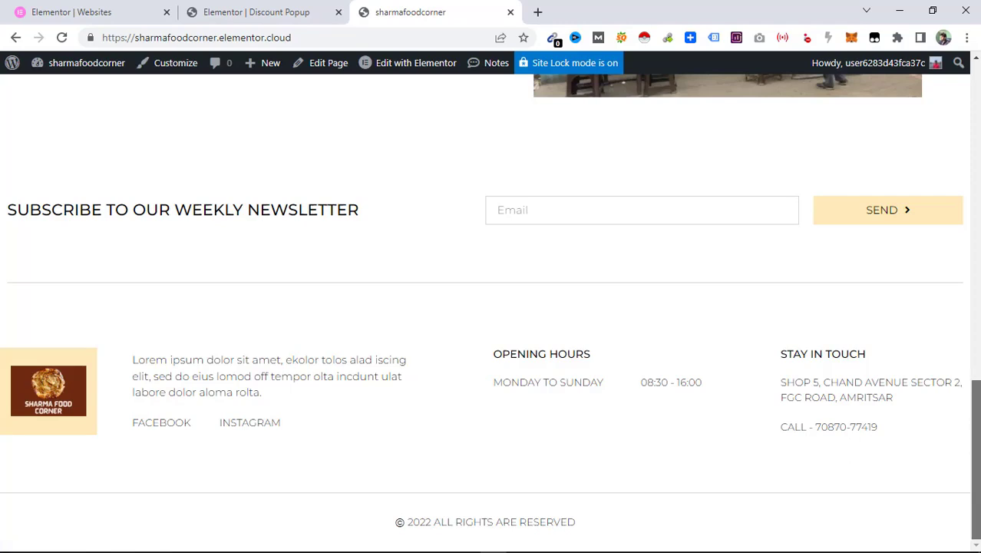
left_click_drag(975, 501, 975, 69)
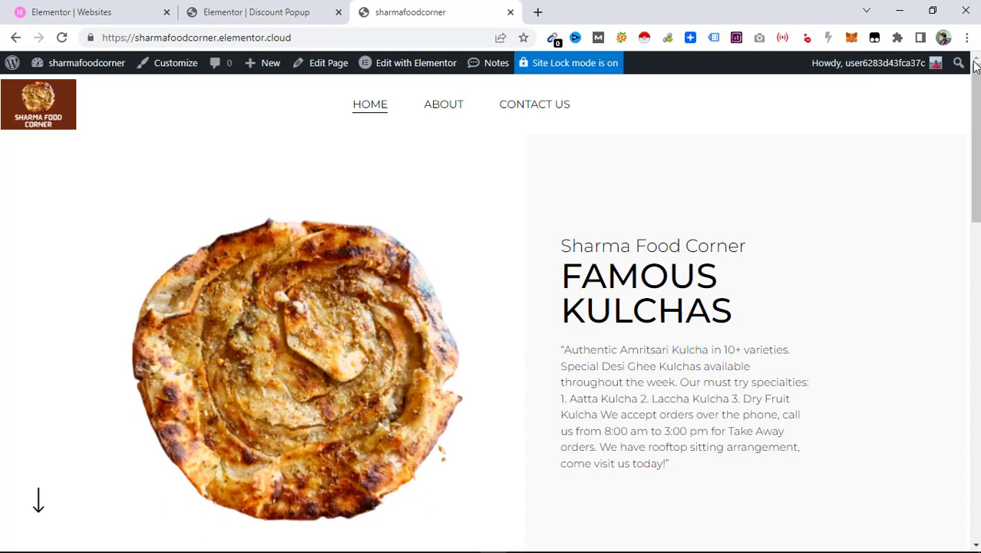
Open the site's management page in the Elementor dashboard and examine the domain and DNS record settings.
left_click(31, 6)
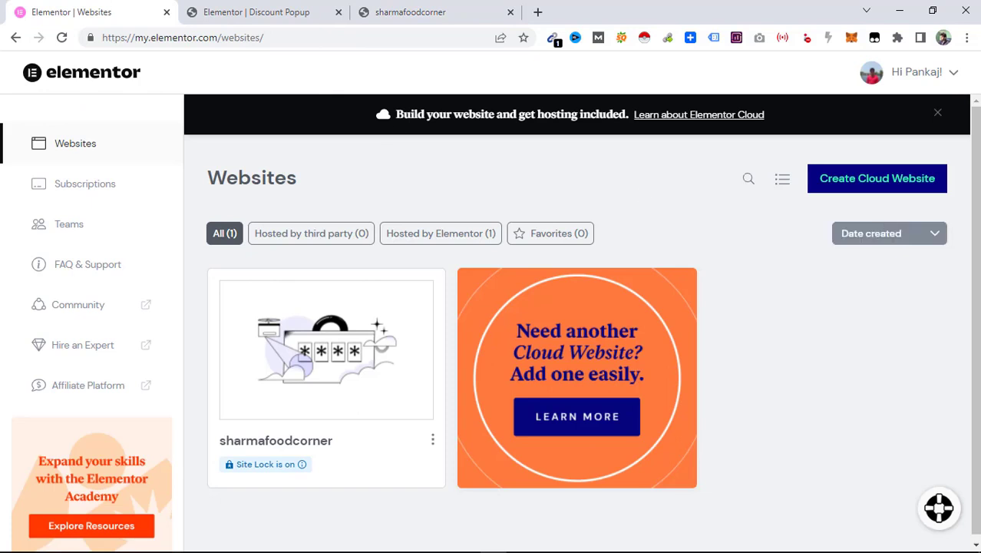
mouse_move(367, 339)
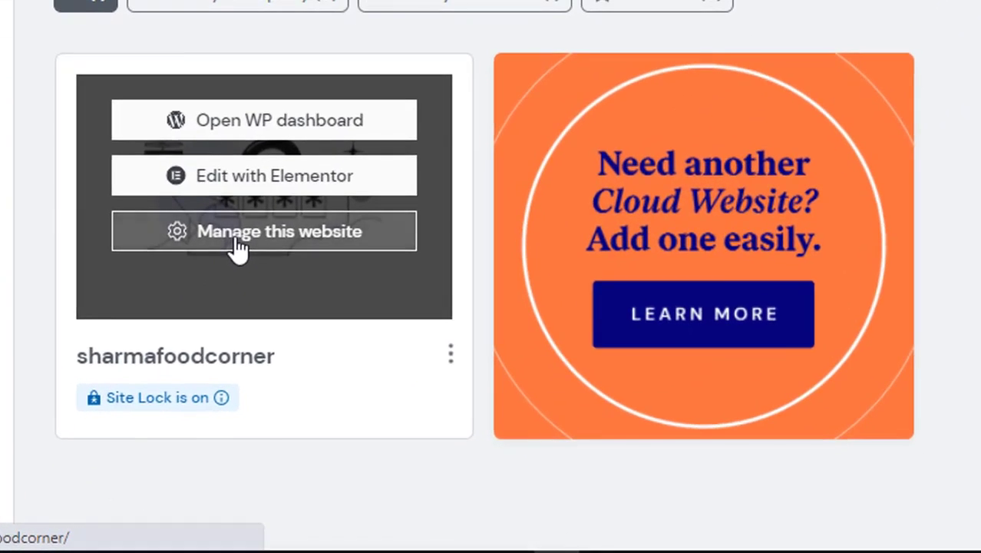
left_click(269, 301)
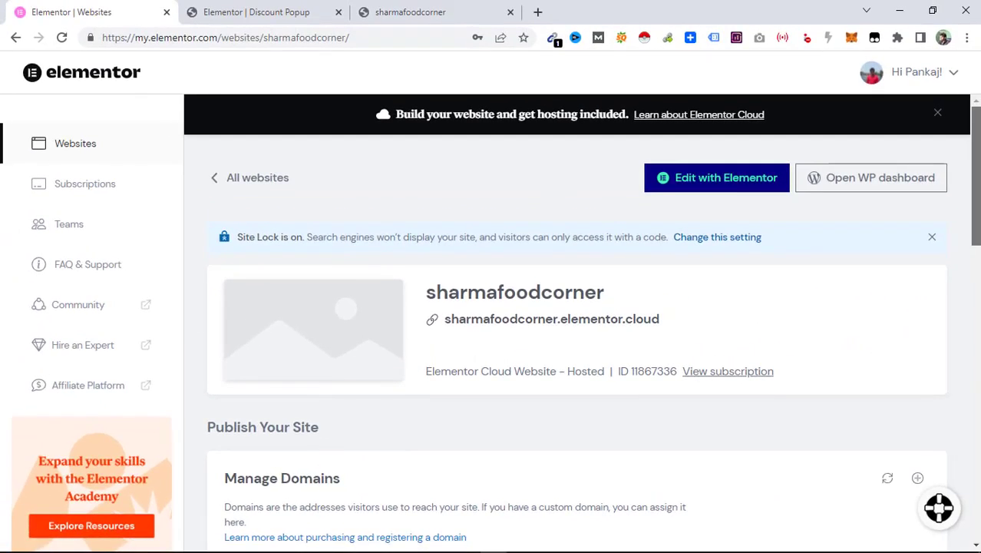
left_click_drag(976, 176, 976, 315)
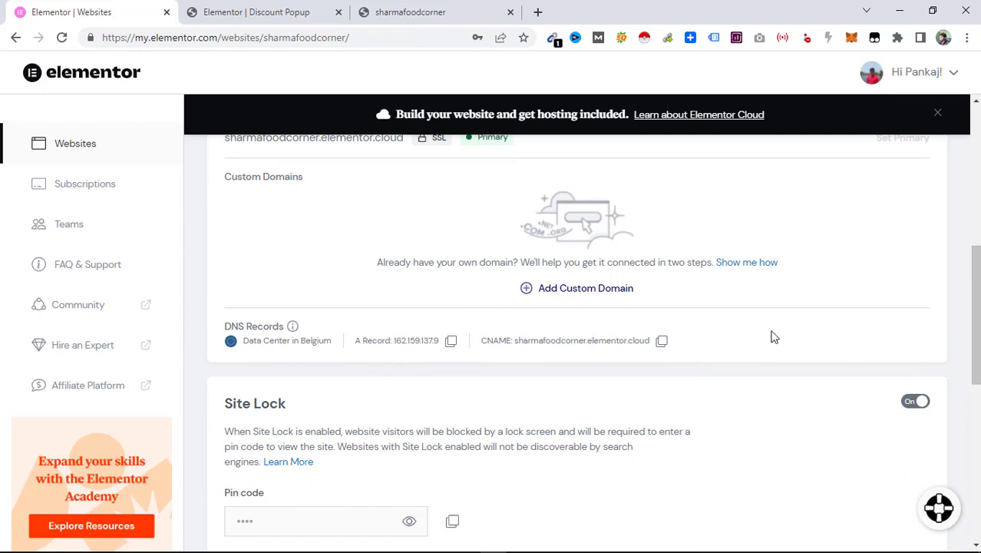
left_click_drag(976, 310, 980, 347)
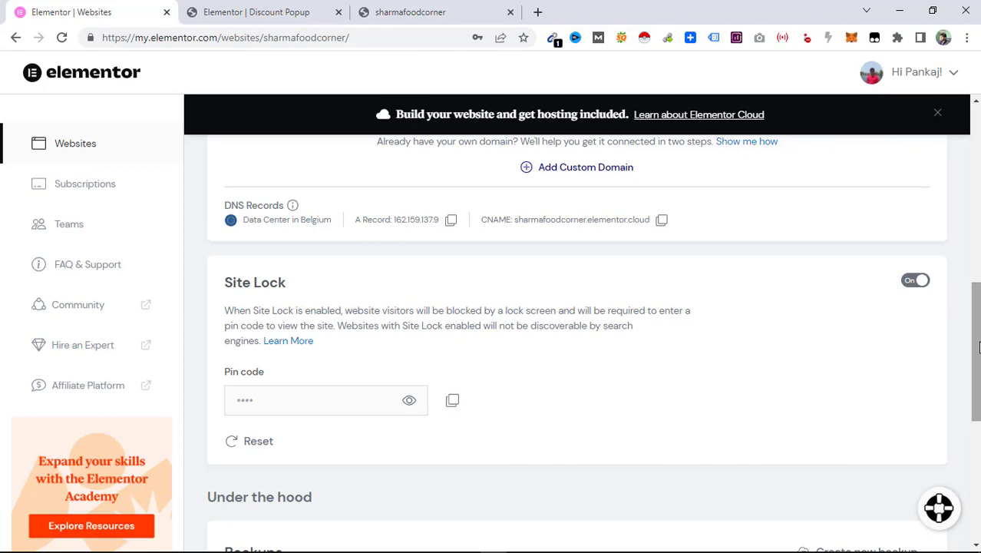
left_click_drag(978, 348, 978, 242)
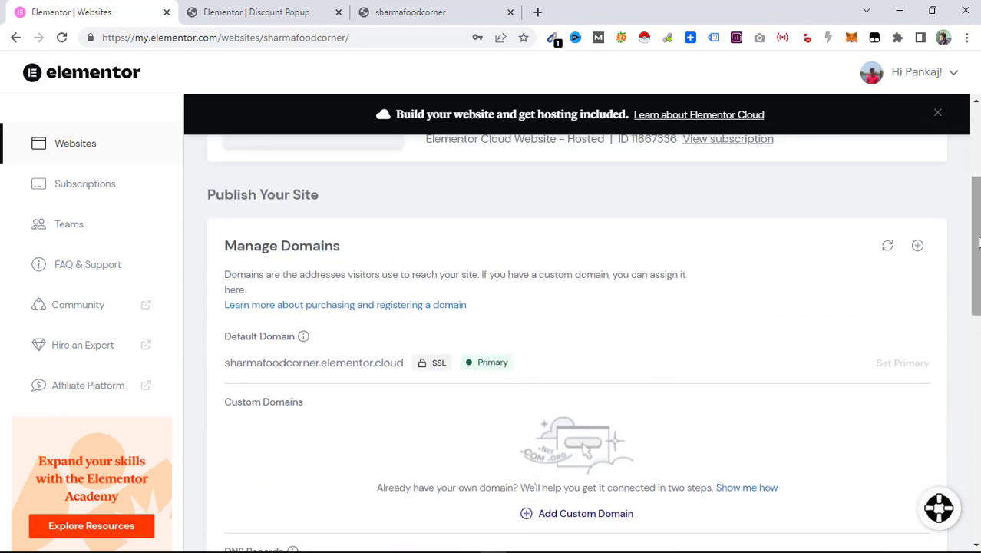
left_click_drag(978, 243, 978, 304)
left_click_drag(361, 367, 399, 368)
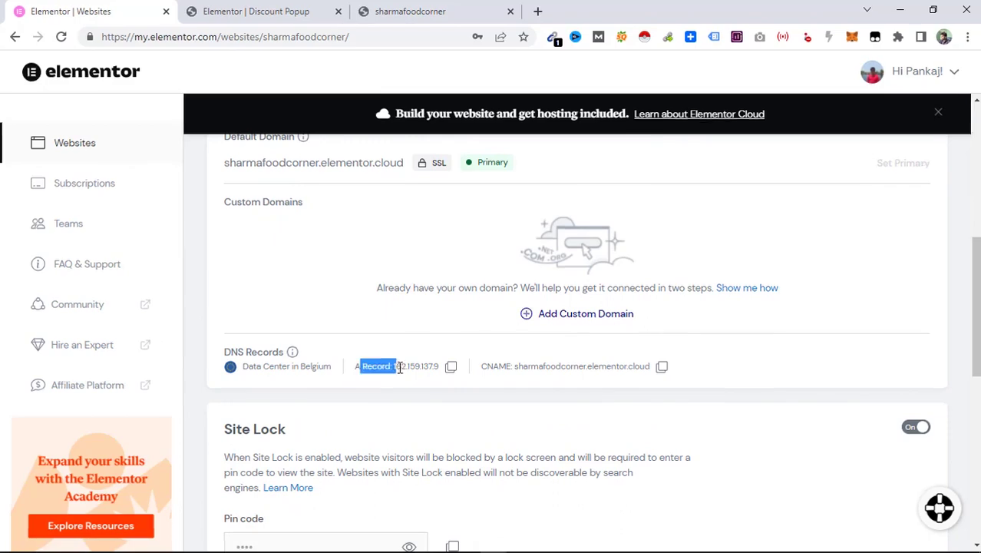
left_click_drag(495, 367, 581, 381)
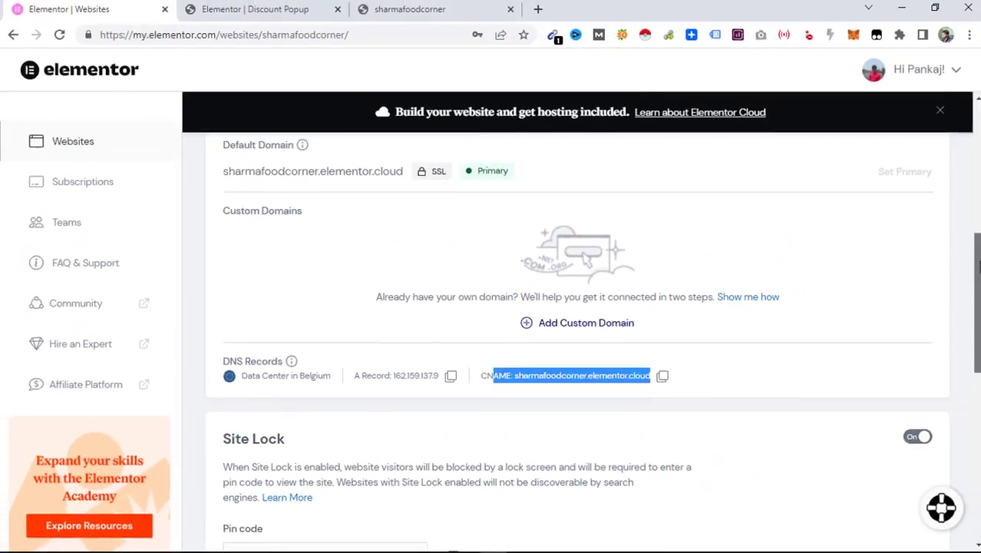
left_click_drag(976, 288, 977, 264)
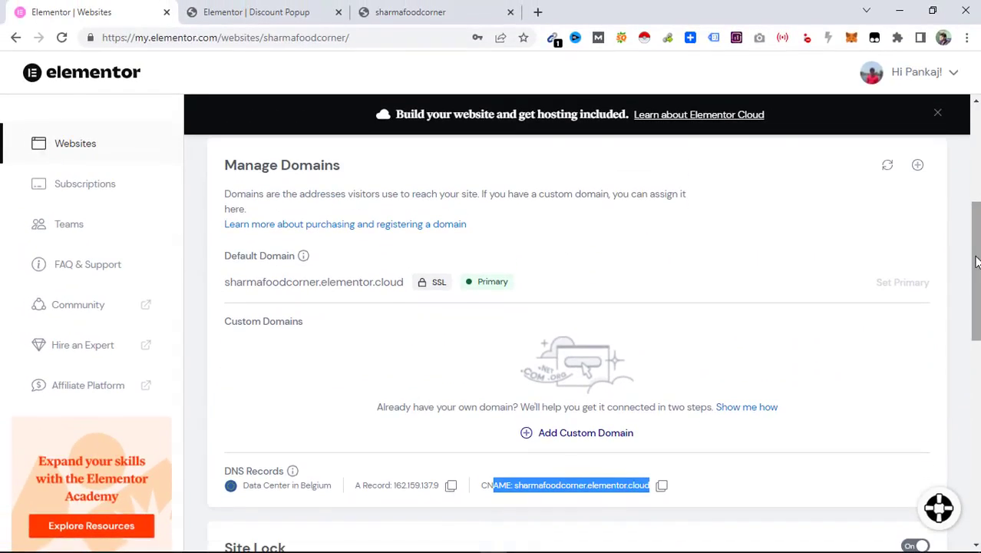
left_click(563, 435)
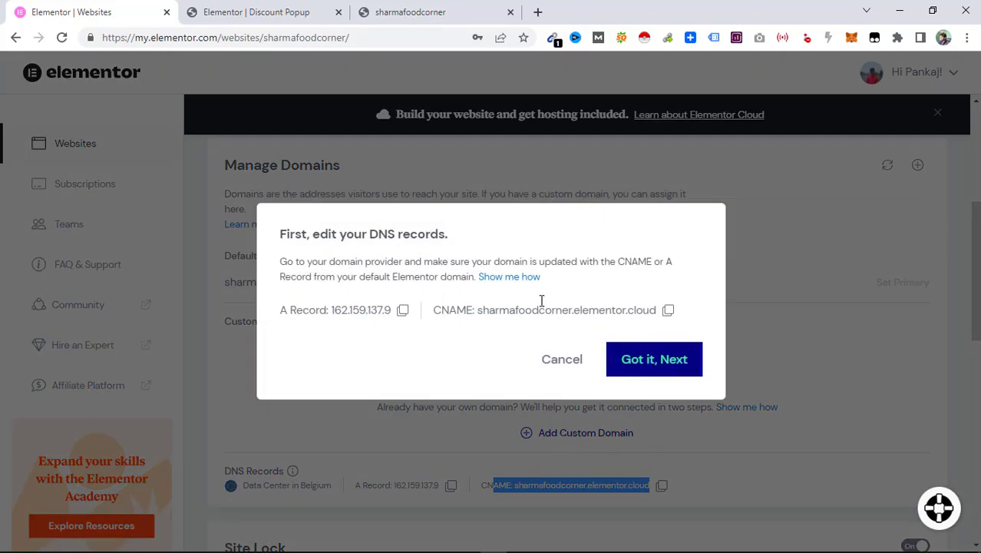
left_click(662, 374)
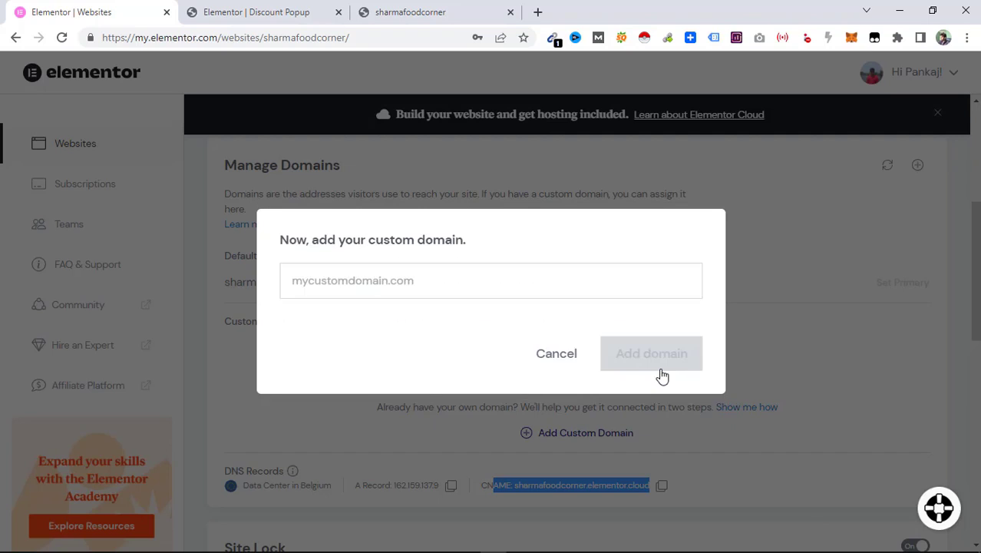
left_click(357, 284)
type("shsarm")
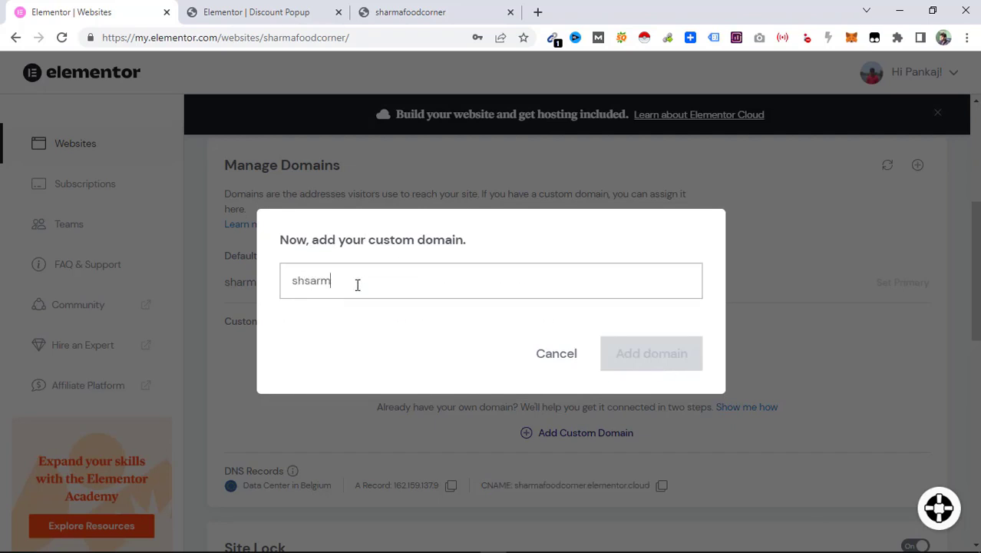
key("BackSpace")
left_click(565, 354)
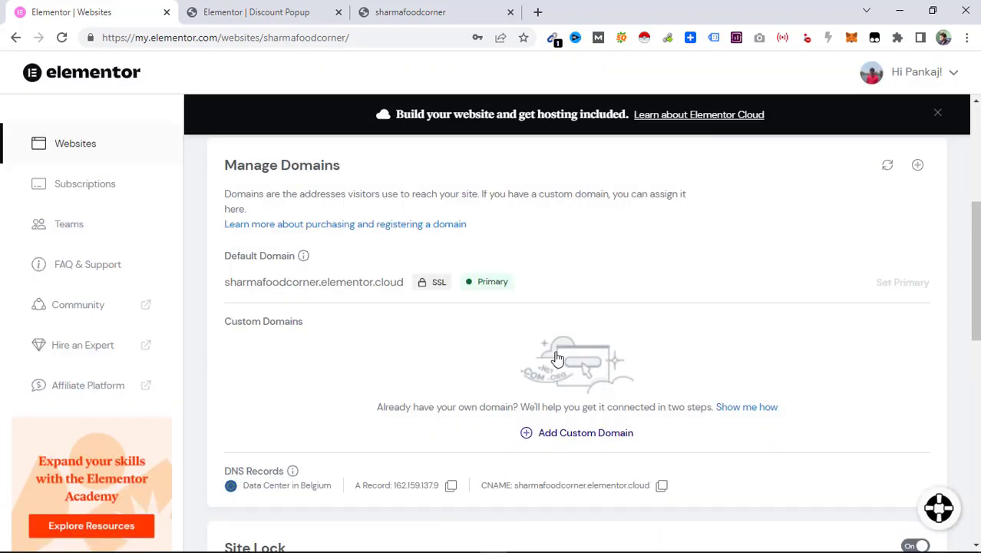
Open the site's address in a new incognito window to view the Site Lock screen.
scroll(558, 357, "down", 3)
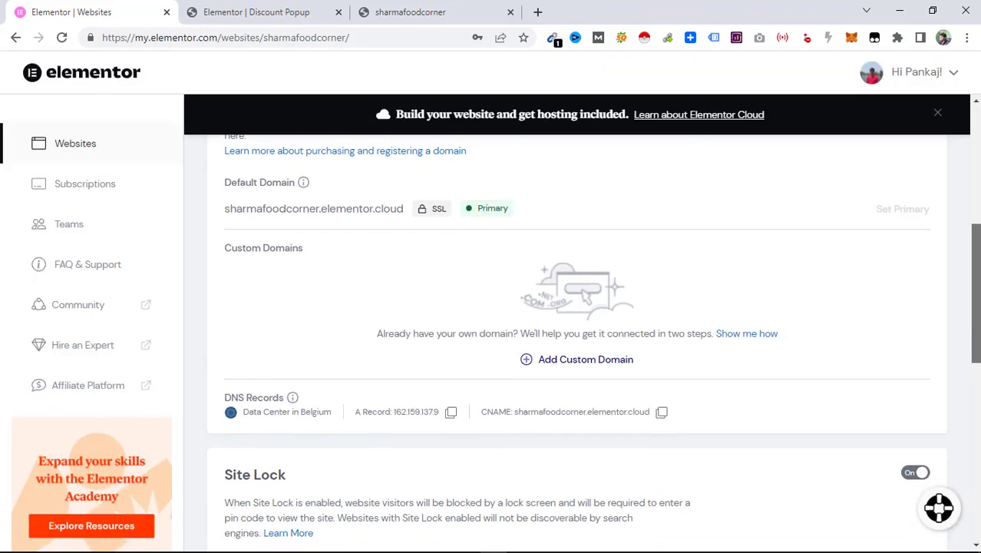
left_click_drag(980, 318, 977, 345)
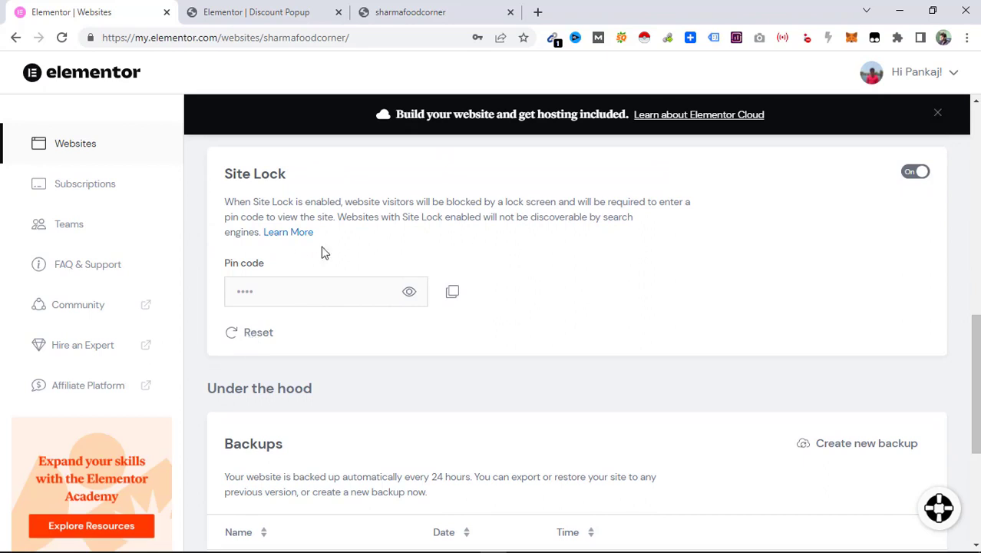
left_click(967, 37)
left_click(910, 93)
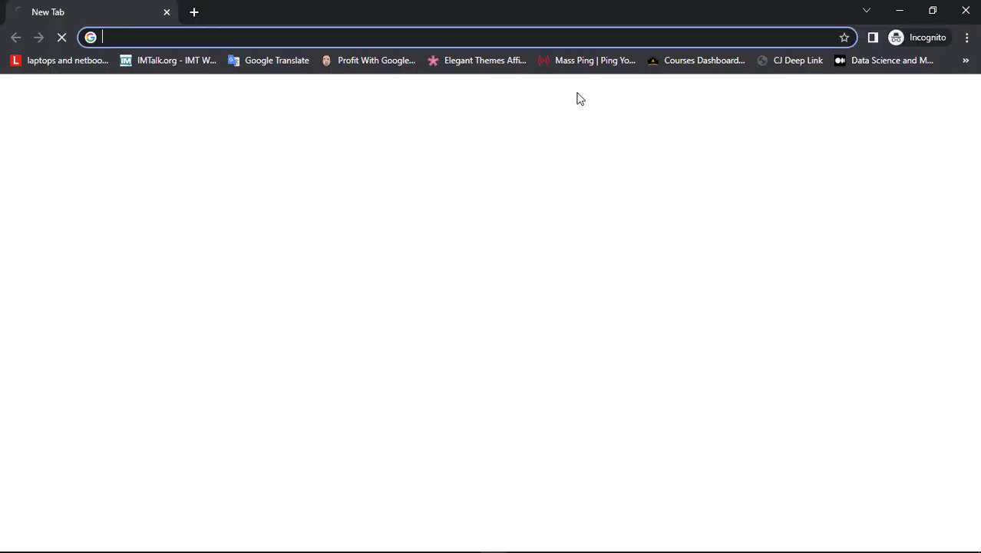
type("Sharma Food Corner, Shop Number 6, Chand Avenue Phase 2, Fatehgarh Churian Rd, Amritsar, Punjab 143008")
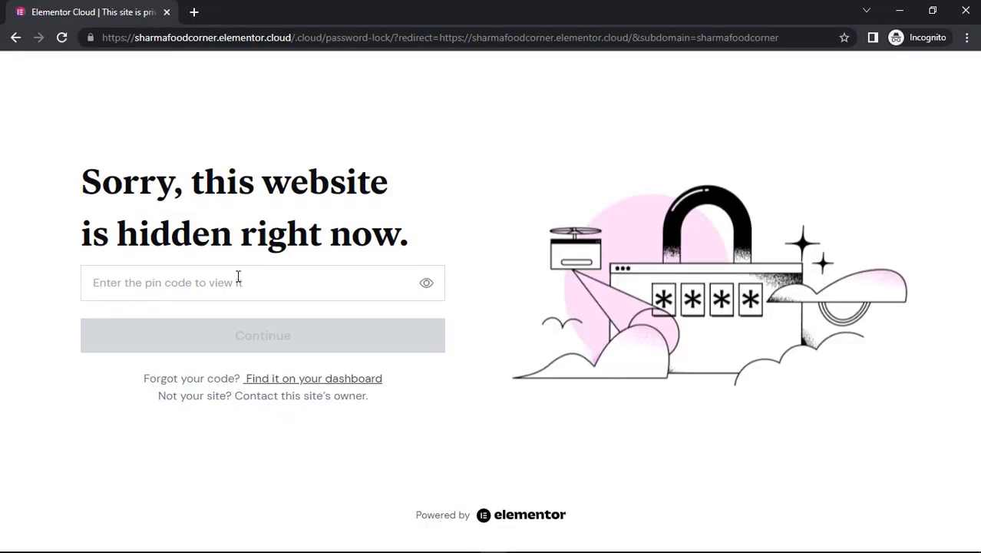
Copy the Site Lock pin code from the site's management page.
left_click(233, 278)
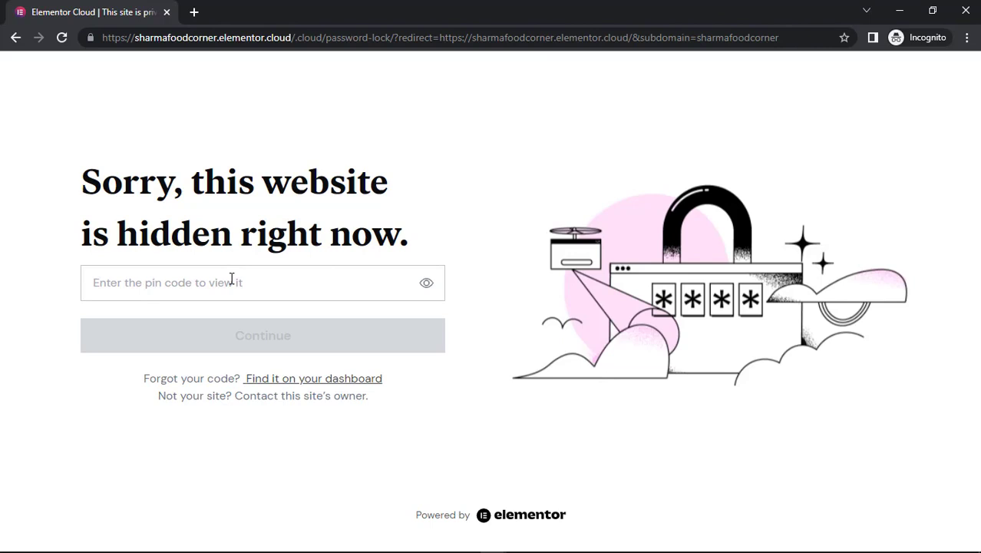
left_click(899, 11)
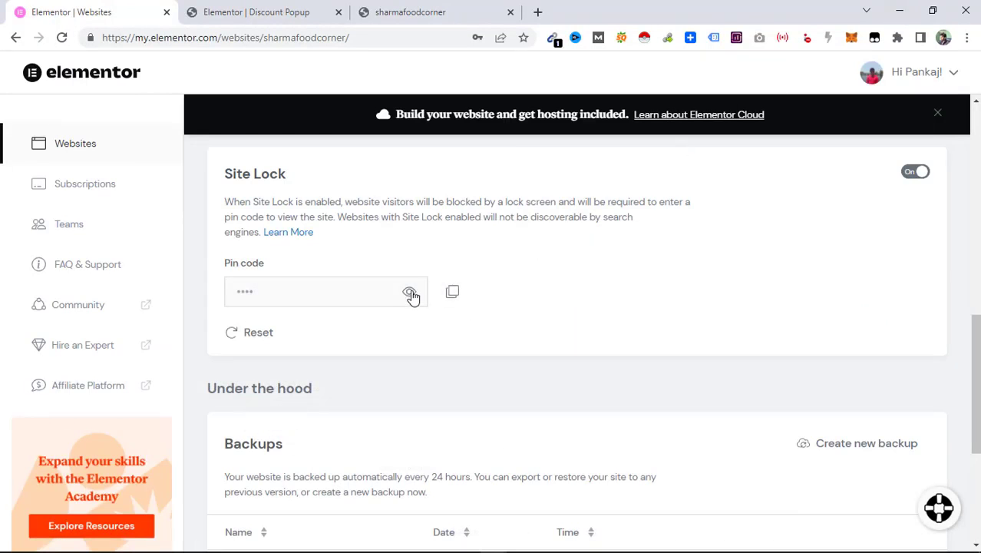
left_click(454, 295)
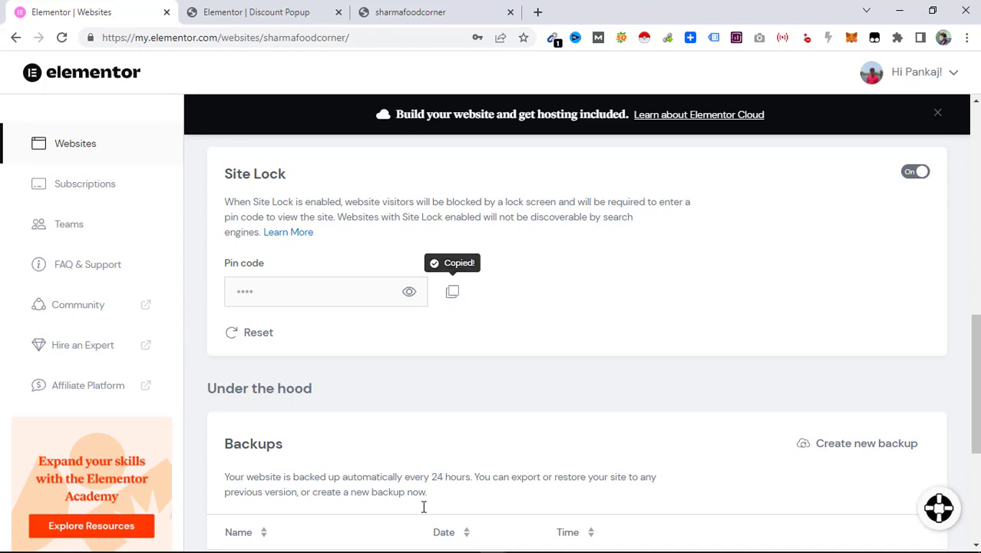
Switch to the incognito window and unlock the site by pasting the Site Lock pin code and continuing.
left_click(495, 542)
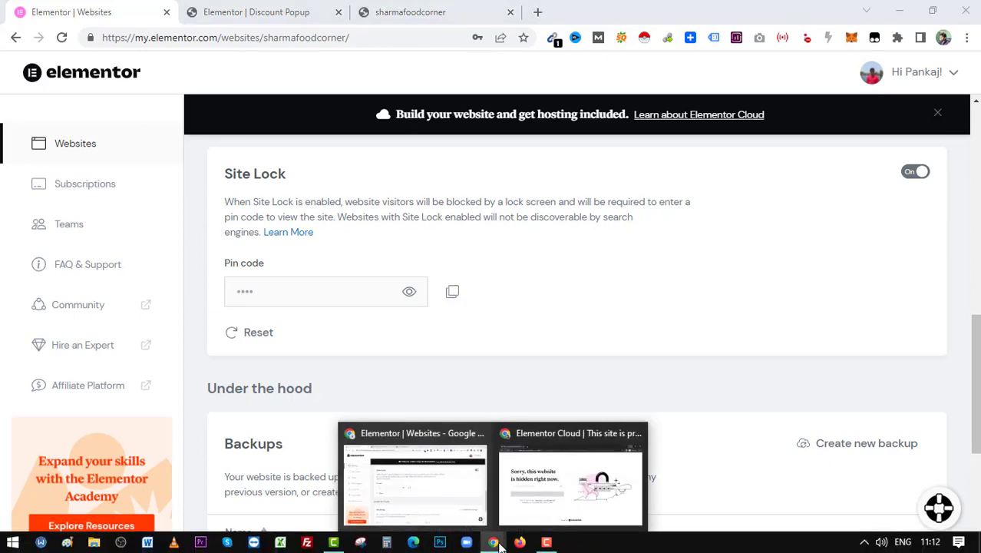
left_click(549, 498)
left_click(311, 284)
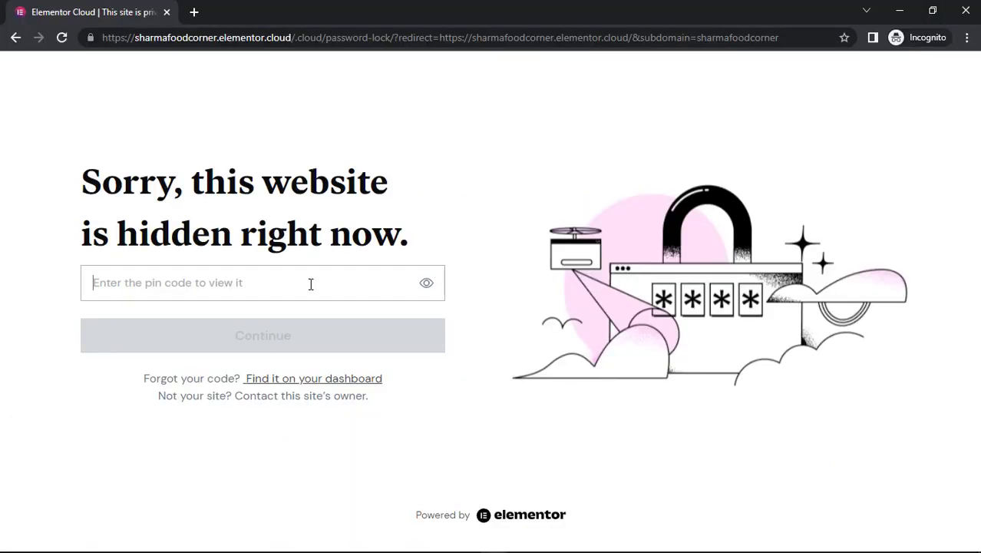
key("ctrl+v")
left_click(291, 343)
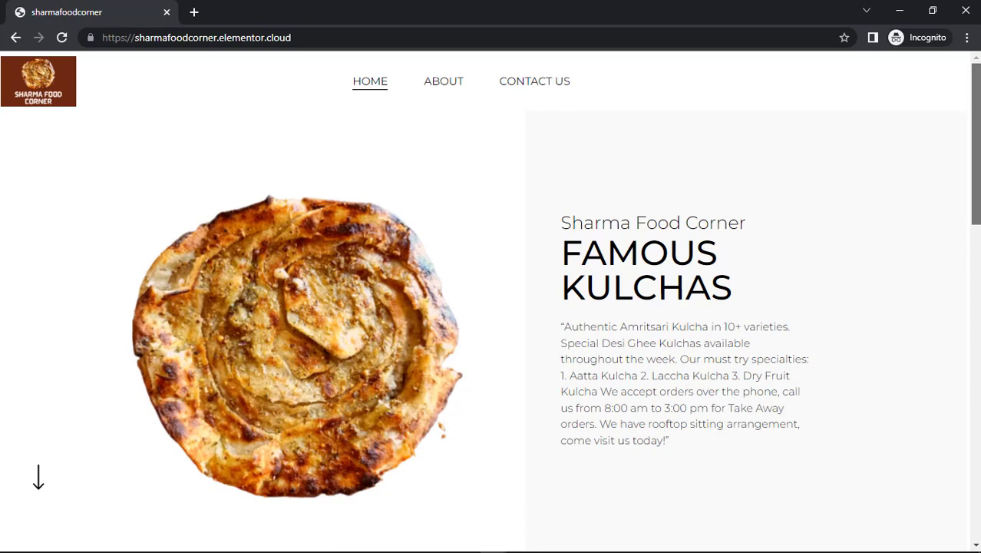
Scroll through the unlocked homepage to review its sections.
scroll(491, 307, "down", 3)
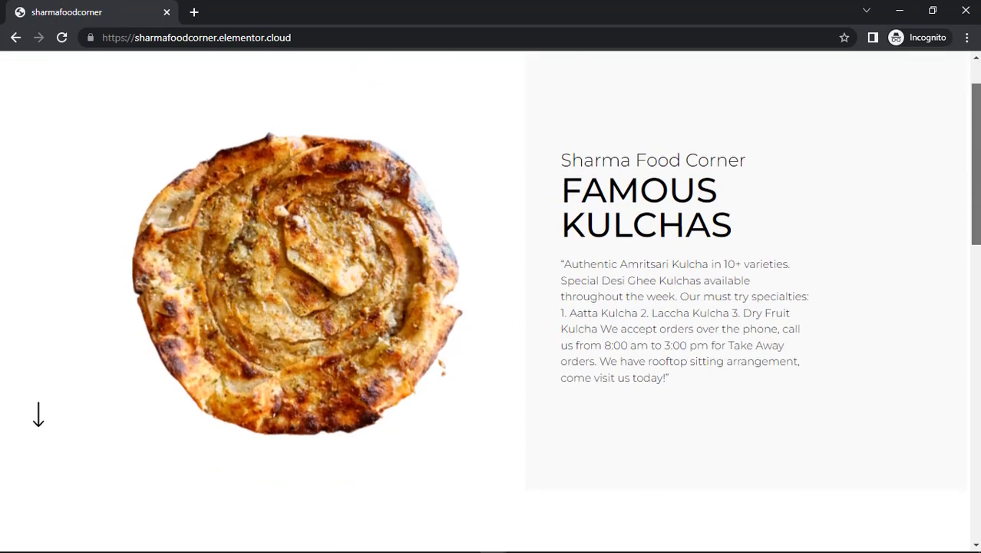
scroll(492, 307, "down", 4)
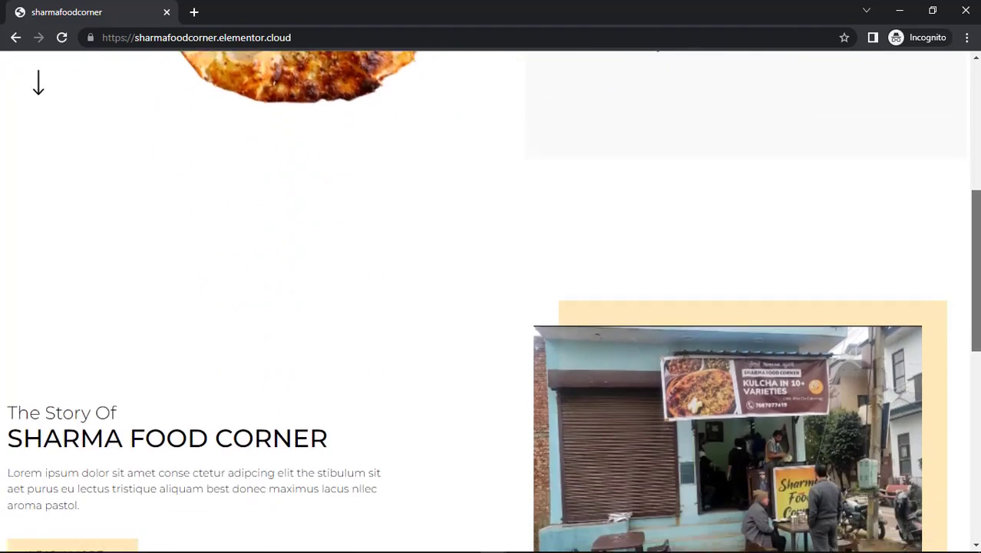
scroll(491, 307, "down", 5)
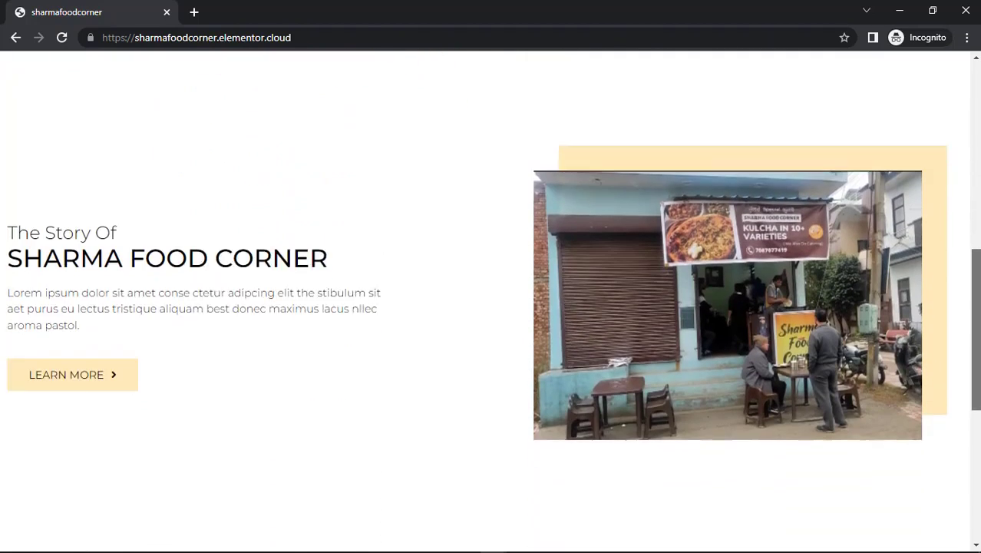
left_click_drag(973, 453, 968, 154)
scroll(967, 120, "down", 5)
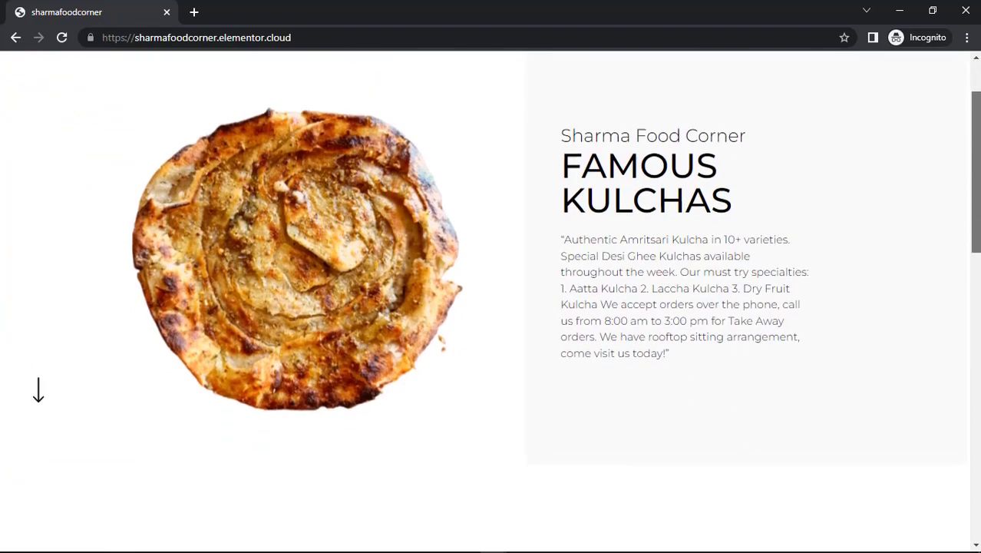
scroll(492, 307, "down", 5)
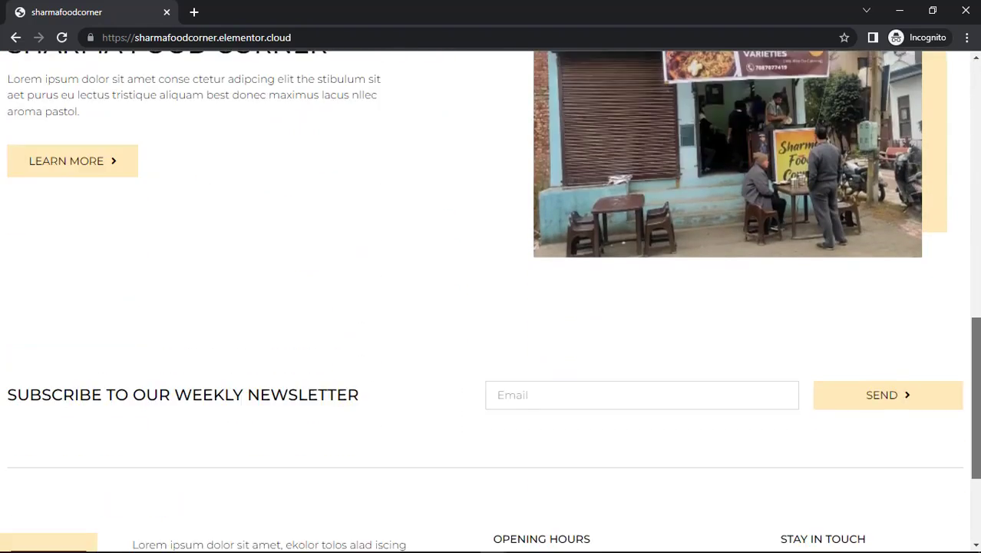
left_click_drag(974, 484, 953, 93)
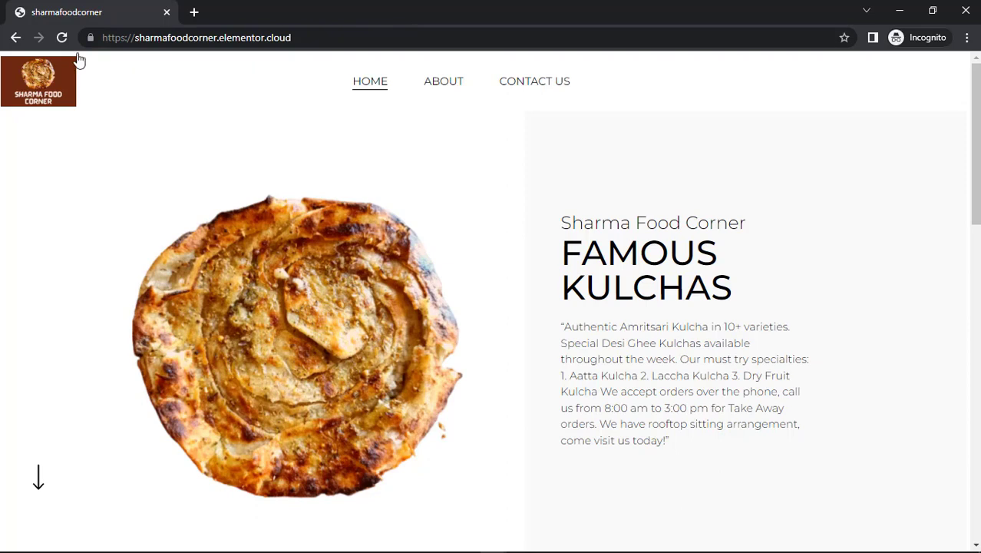
left_click_drag(102, 37, 127, 37)
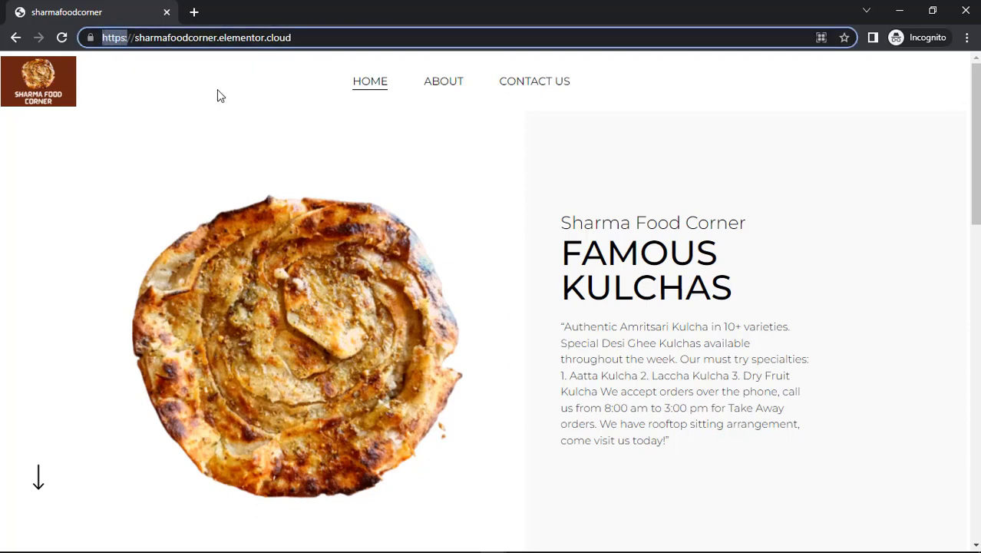
left_click(977, 144)
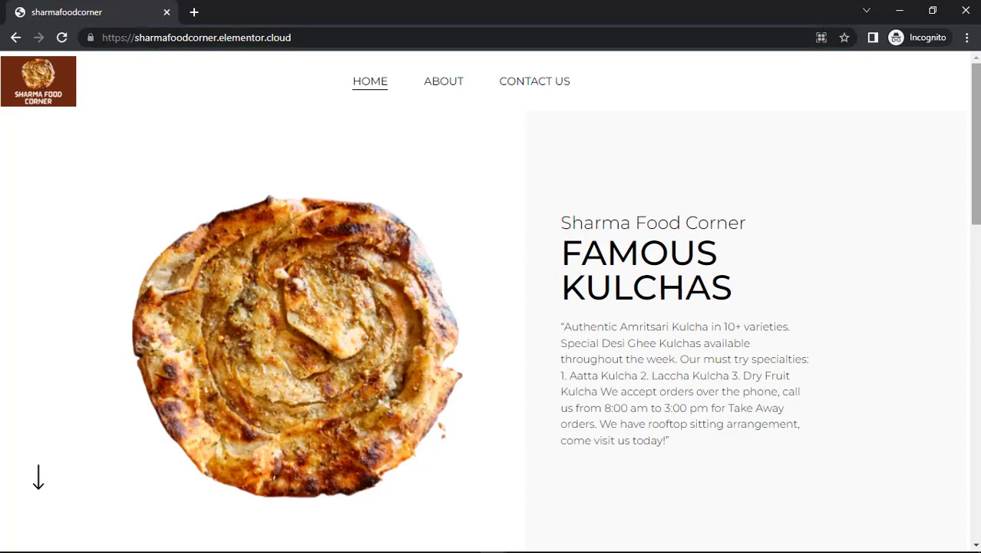
scroll(490, 299, "down", 3)
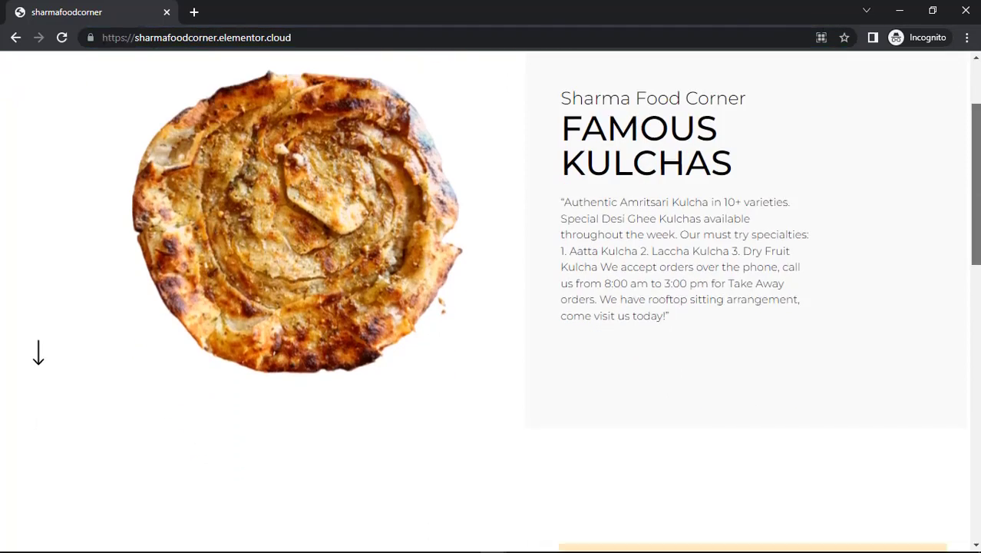
scroll(490, 300, "down", 5)
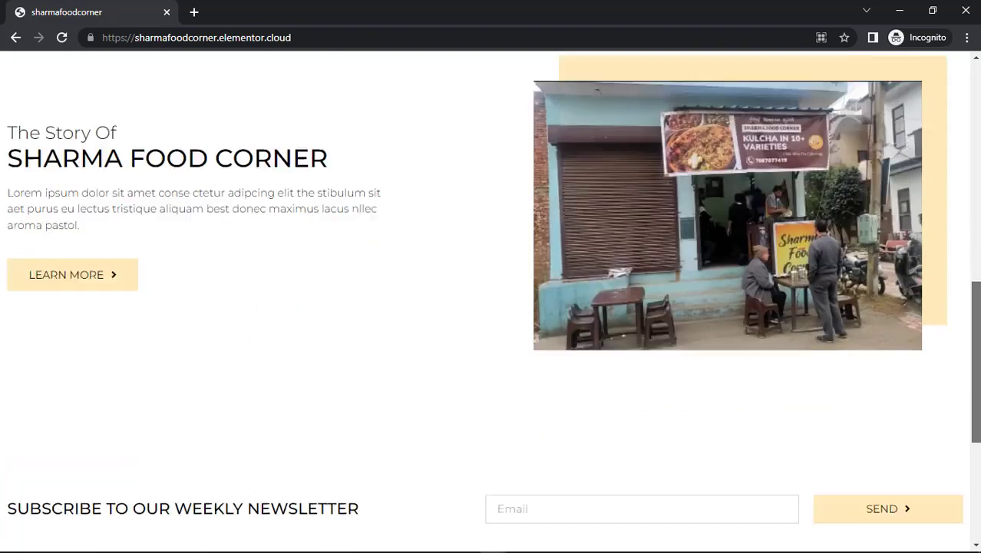
left_click_drag(979, 326, 729, 64)
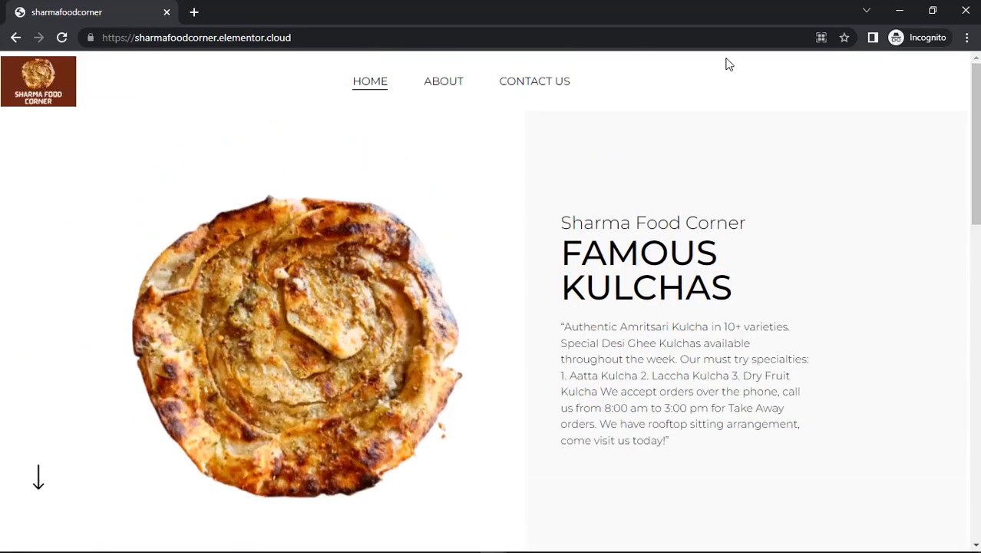
Open the Contact Us page and scroll to review the contact form and map.
left_click(507, 86)
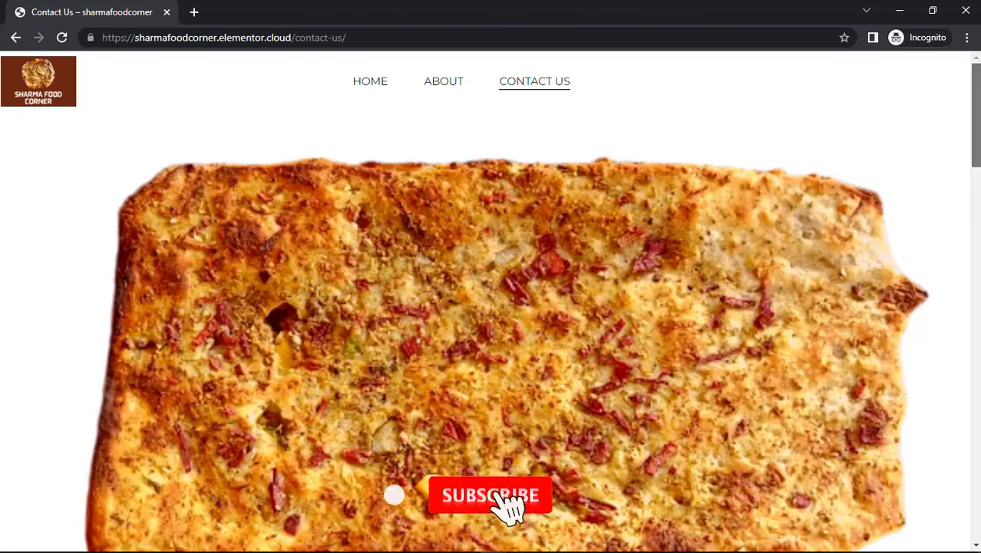
scroll(492, 307, "down", 2)
scroll(978, 310, "down", 10)
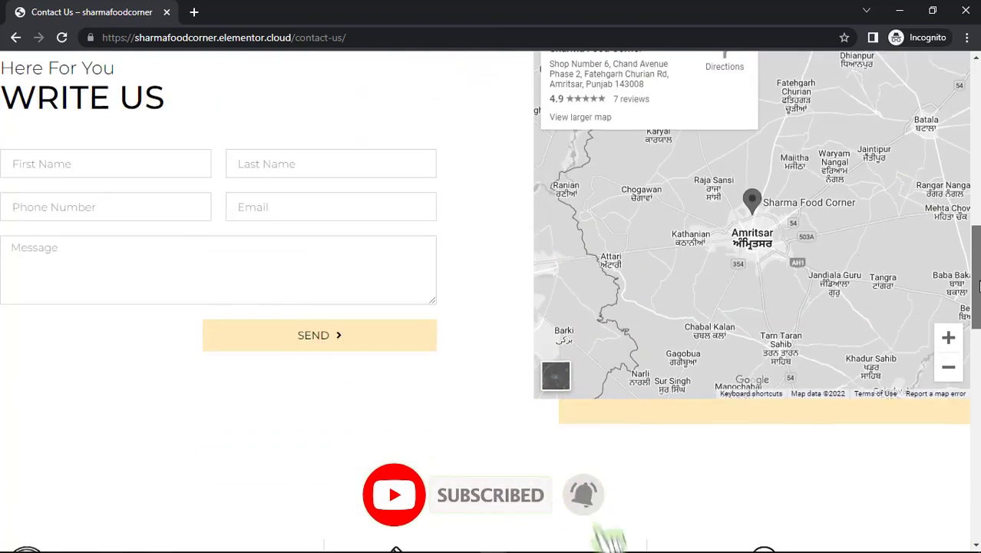
scroll(978, 309, "up", 6)
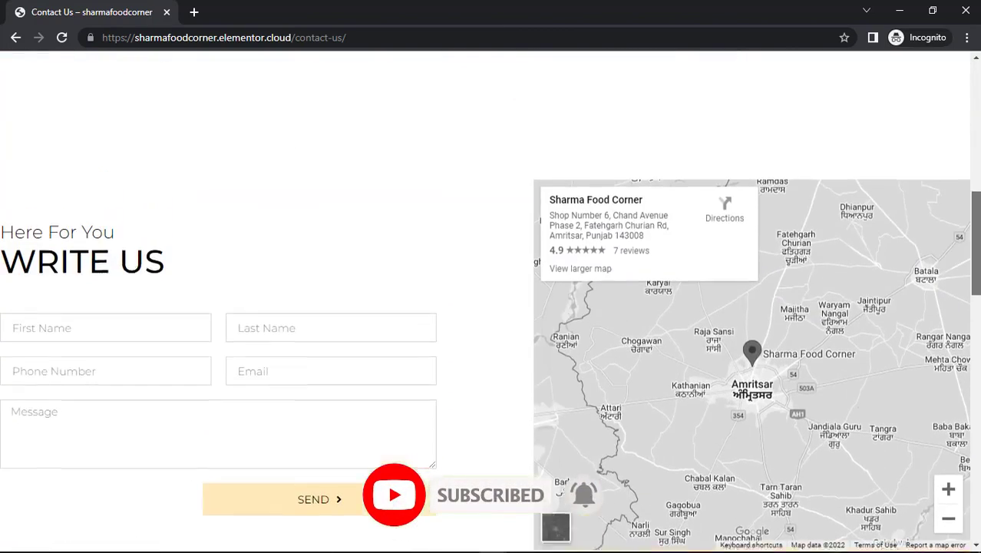
scroll(979, 55, "up", 5)
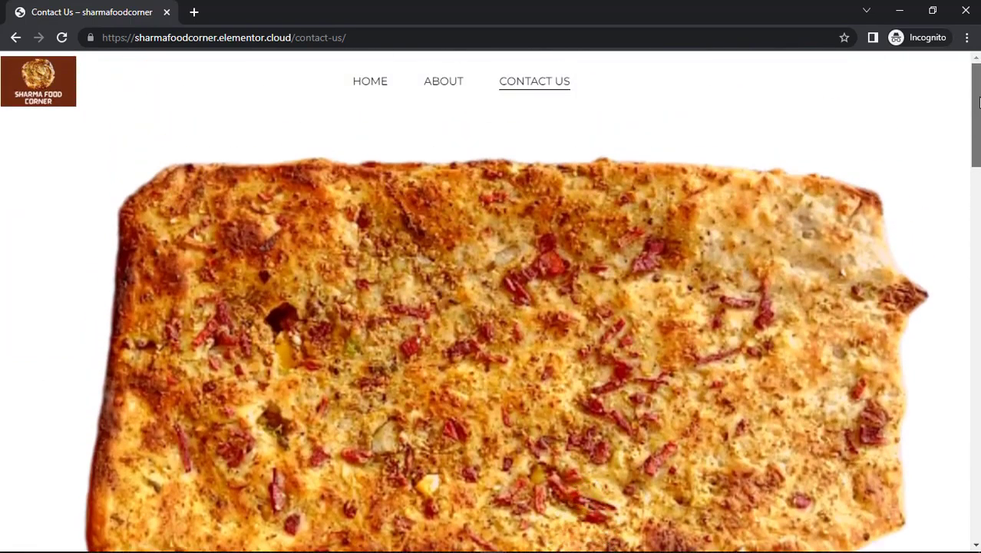